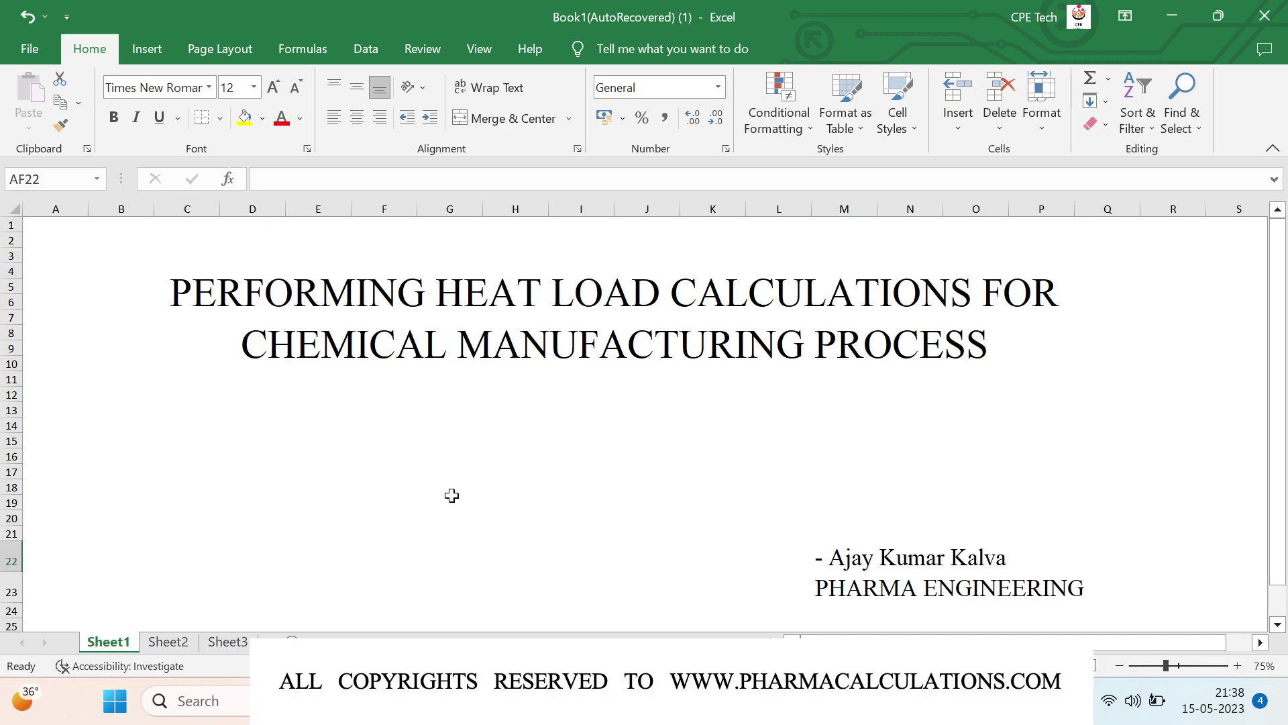
# Open Sheet2 and review the process steps of the 150 Kgs batch, from heating to 90 C through filtration.
pyautogui.click(167, 642)
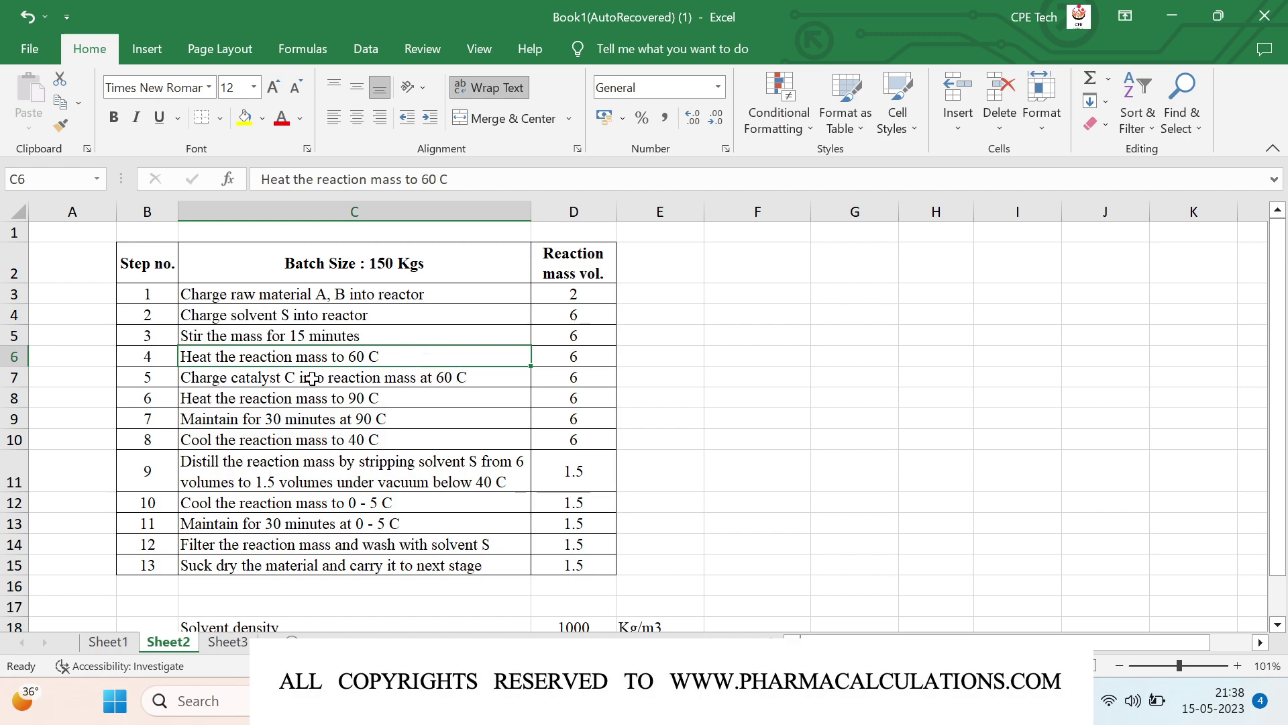
pyautogui.click(410, 397)
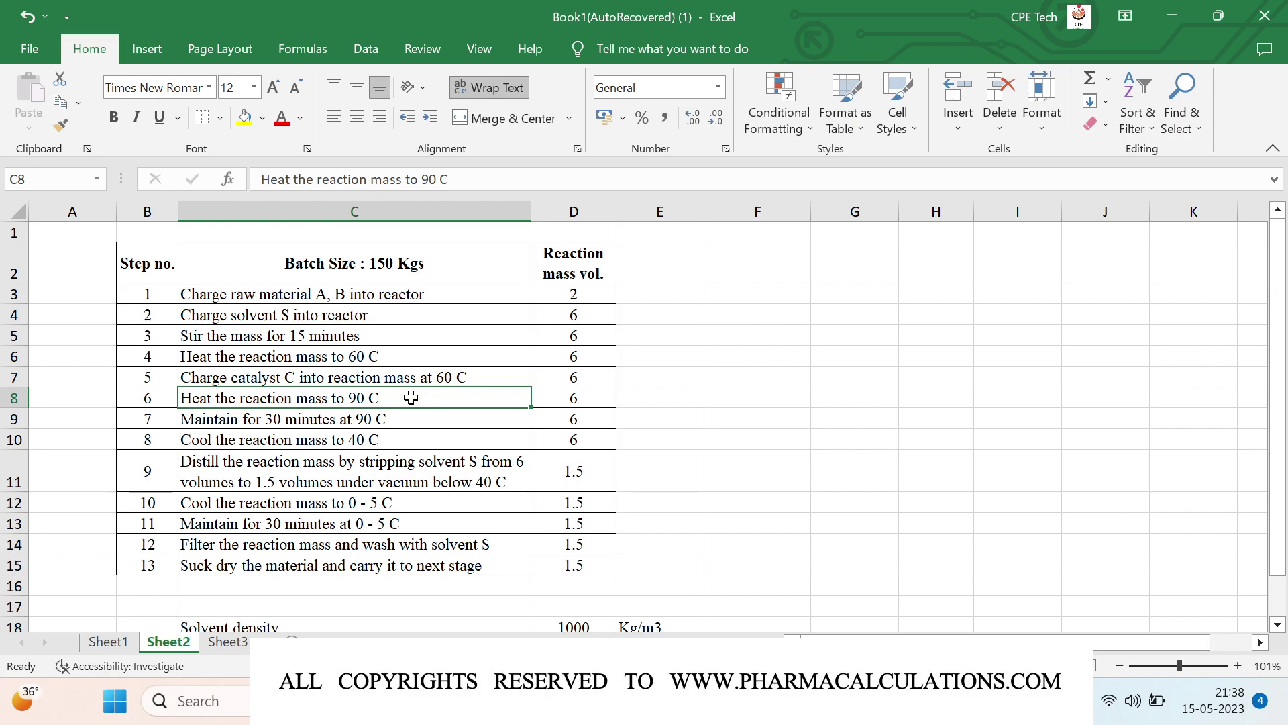
pyautogui.press('Down')
pyautogui.press('Down')
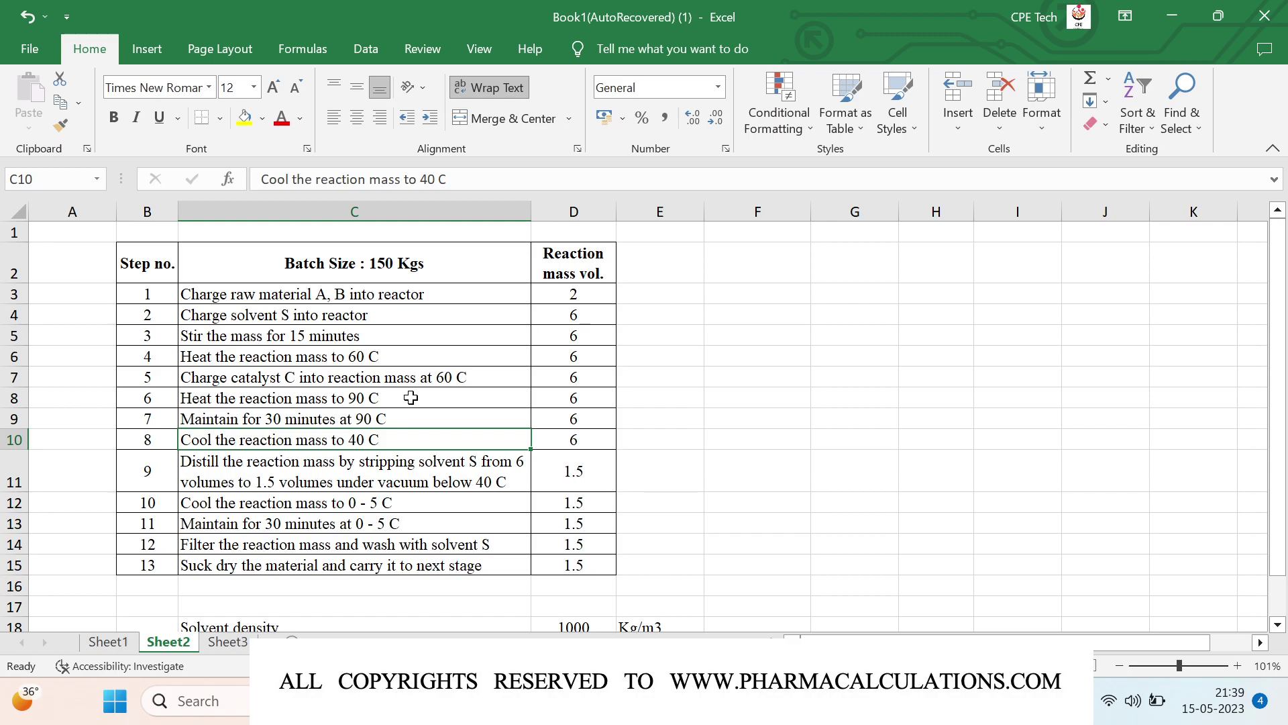
pyautogui.press('Down')
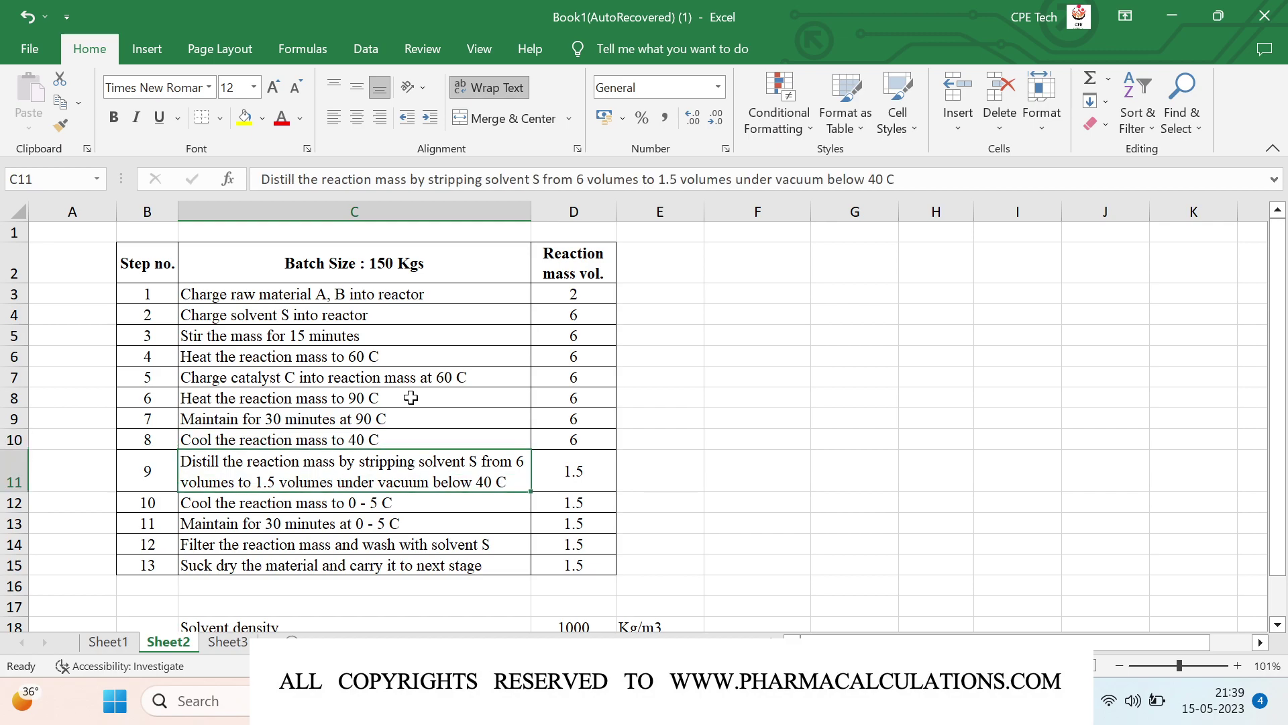
pyautogui.press('Down')
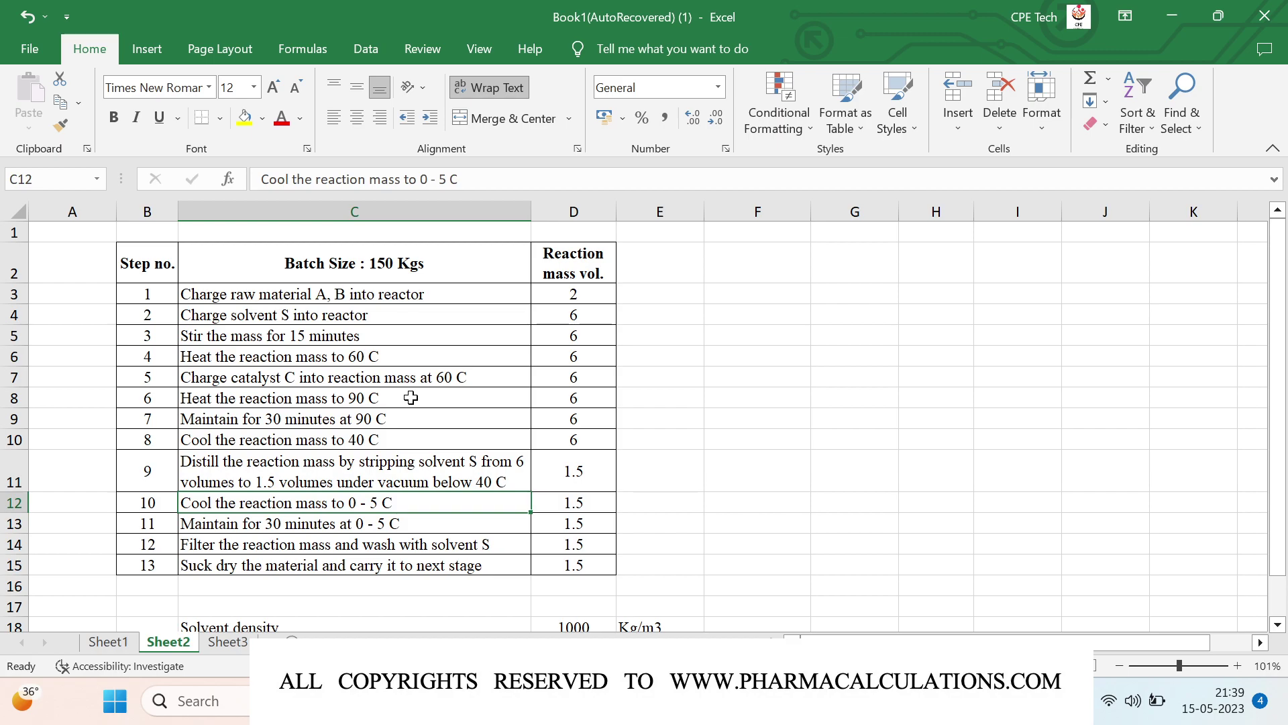
pyautogui.press('Down')
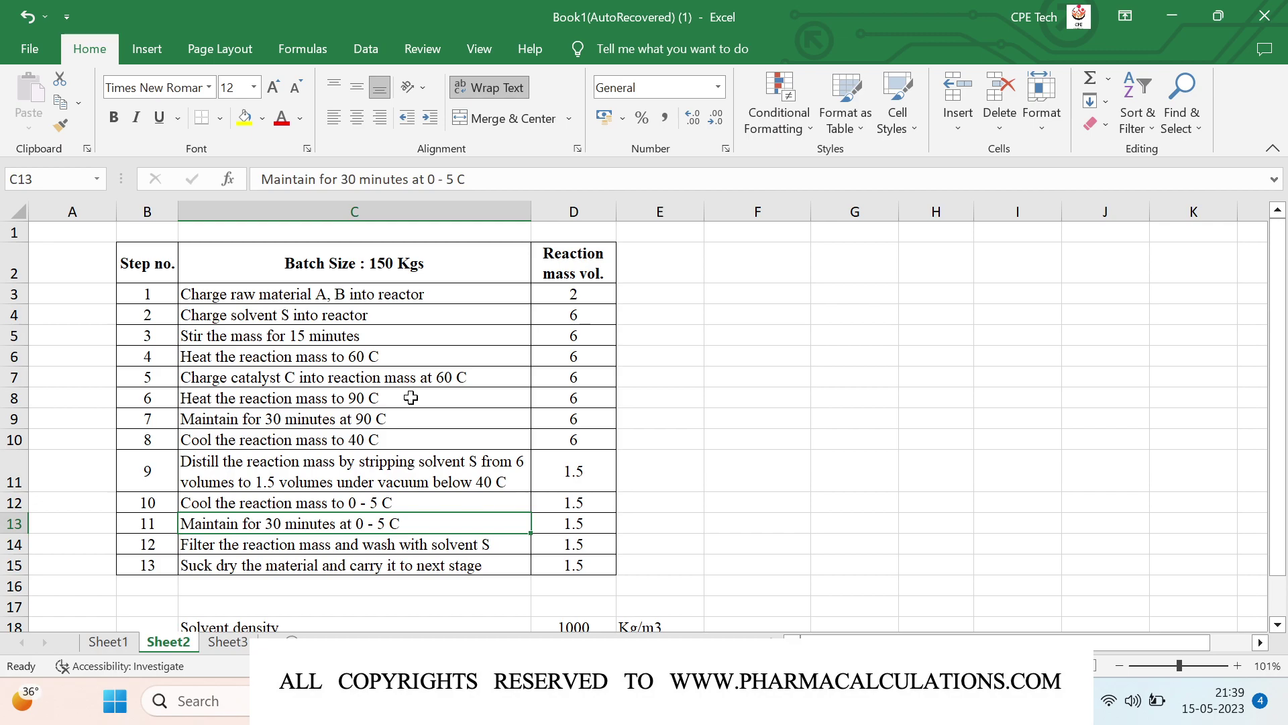
pyautogui.press('Down')
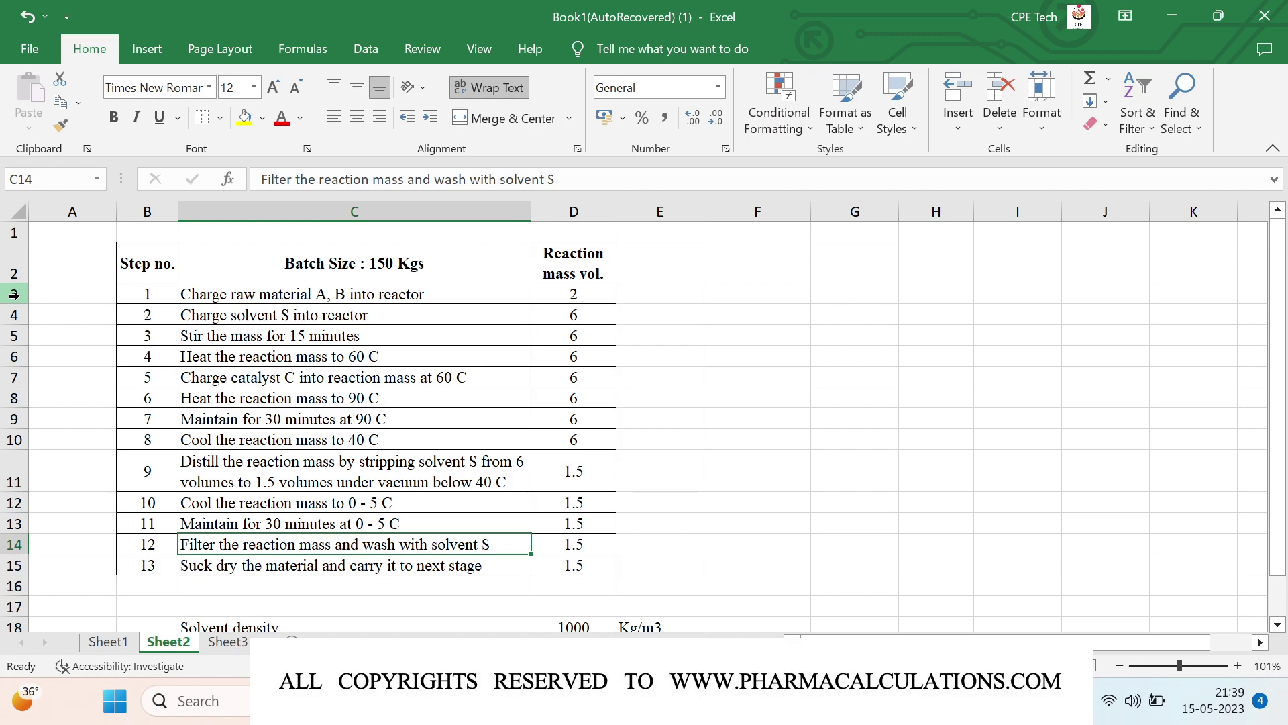
# Hide rows 3 to 5 on Sheet2, covering the raw material charging, solvent charging and stirring steps.
pyautogui.moveTo(14, 295); pyautogui.dragTo(10, 339)
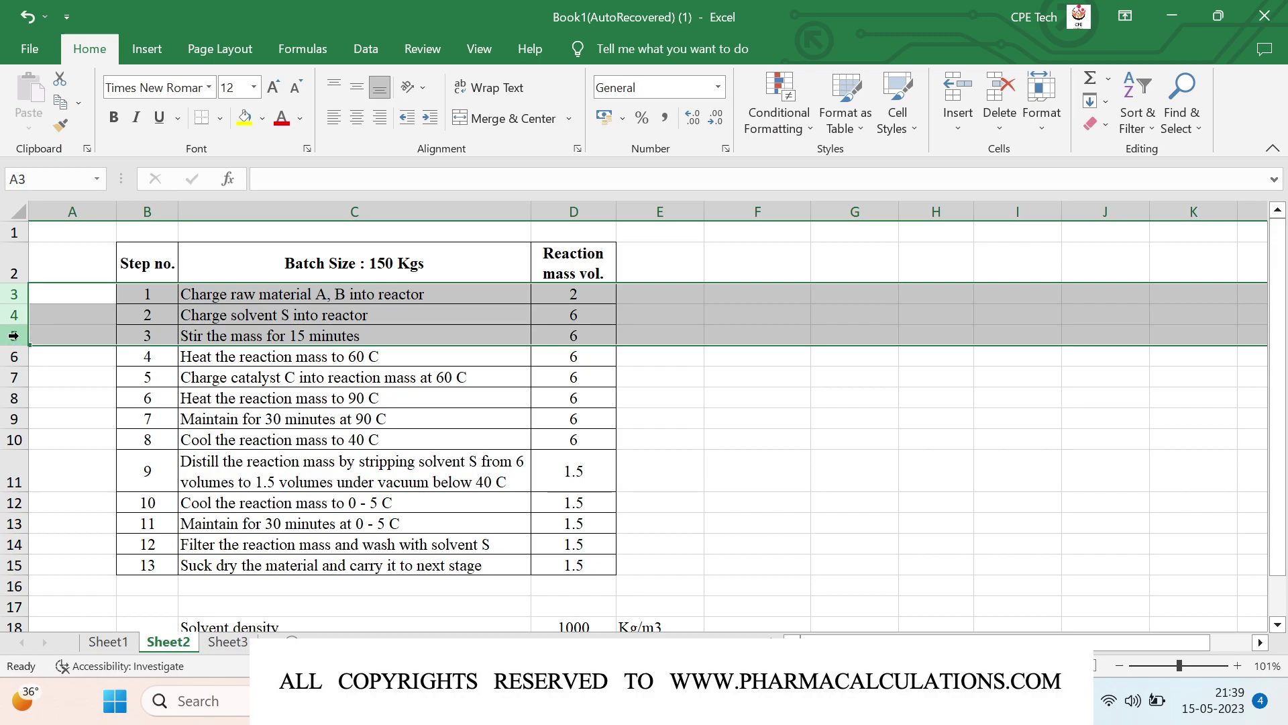
pyautogui.rightClick(13, 336)
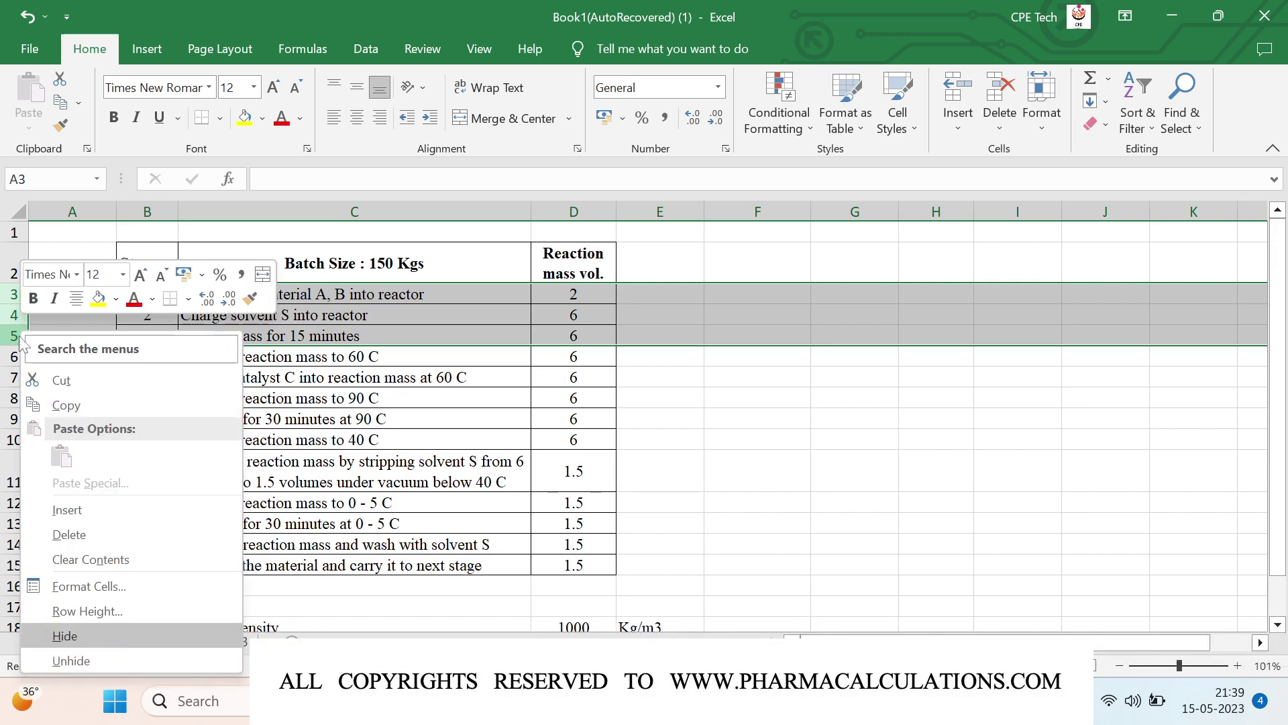
pyautogui.press('Return')
# Hide row 7, which holds the step for charging catalyst C at 60 C.
pyautogui.click(245, 314)
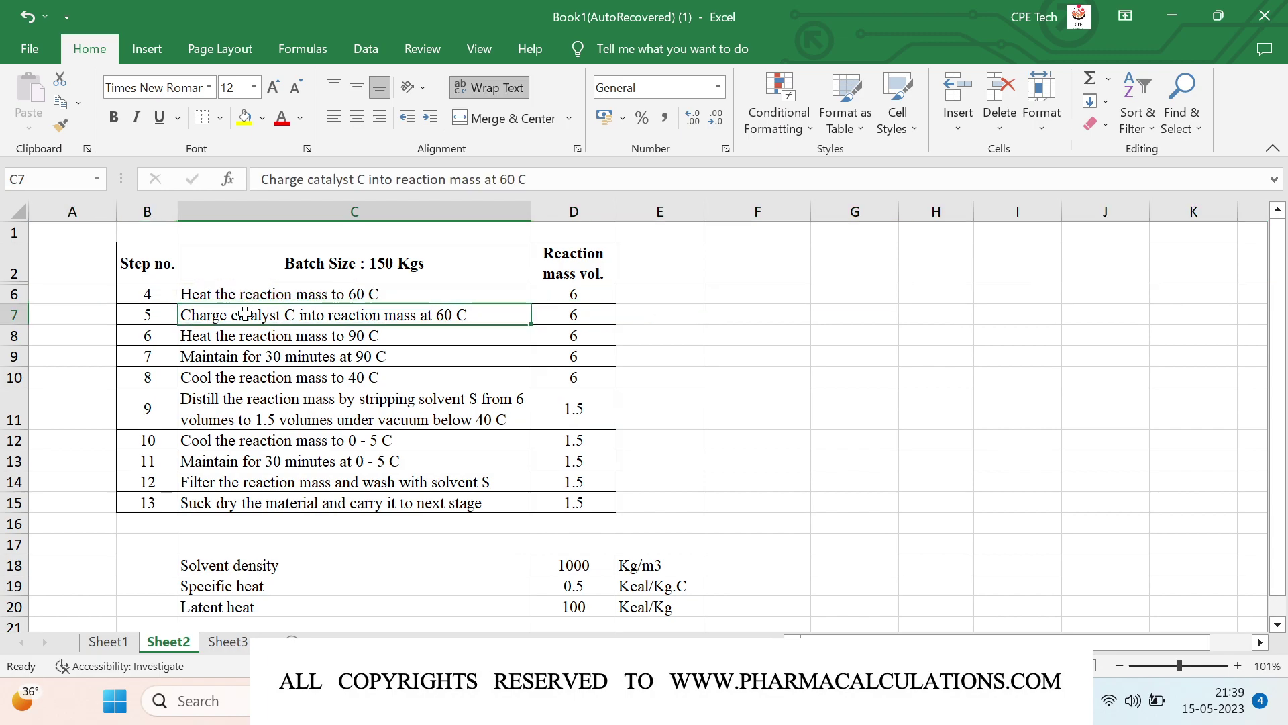
pyautogui.rightClick(10, 316)
pyautogui.press('Up')
pyautogui.press('Up')
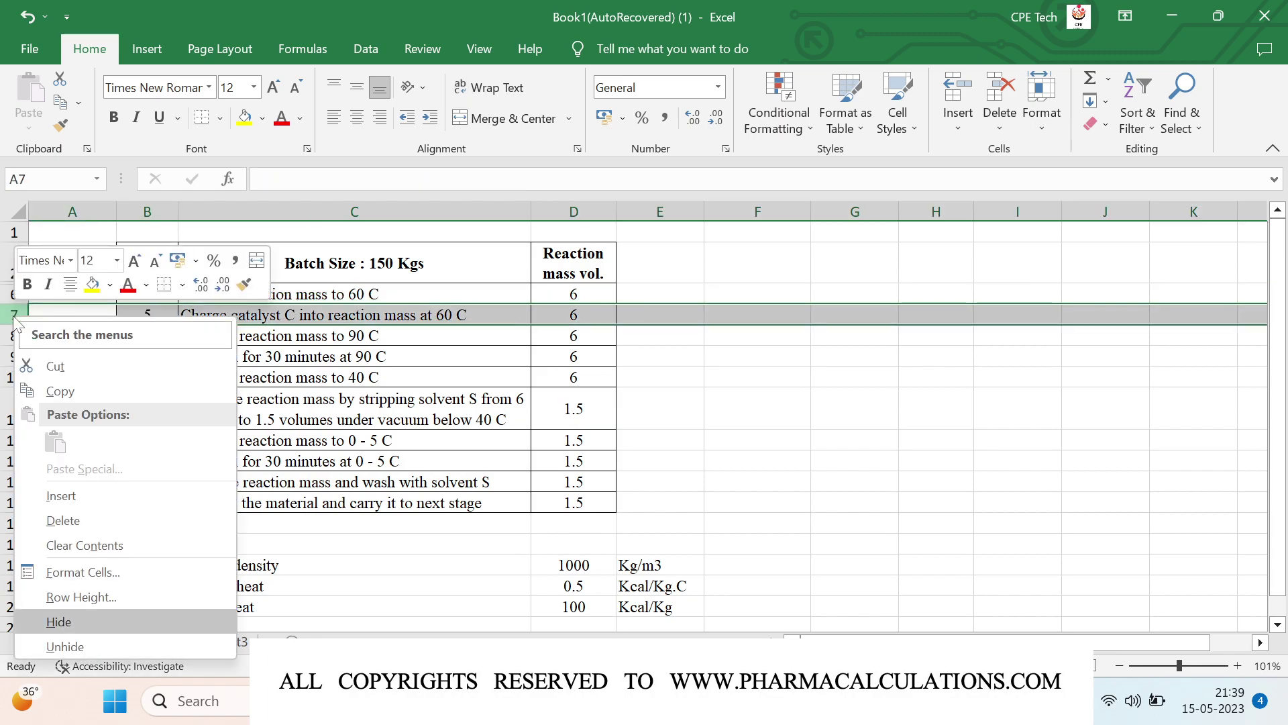
pyautogui.press('Return')
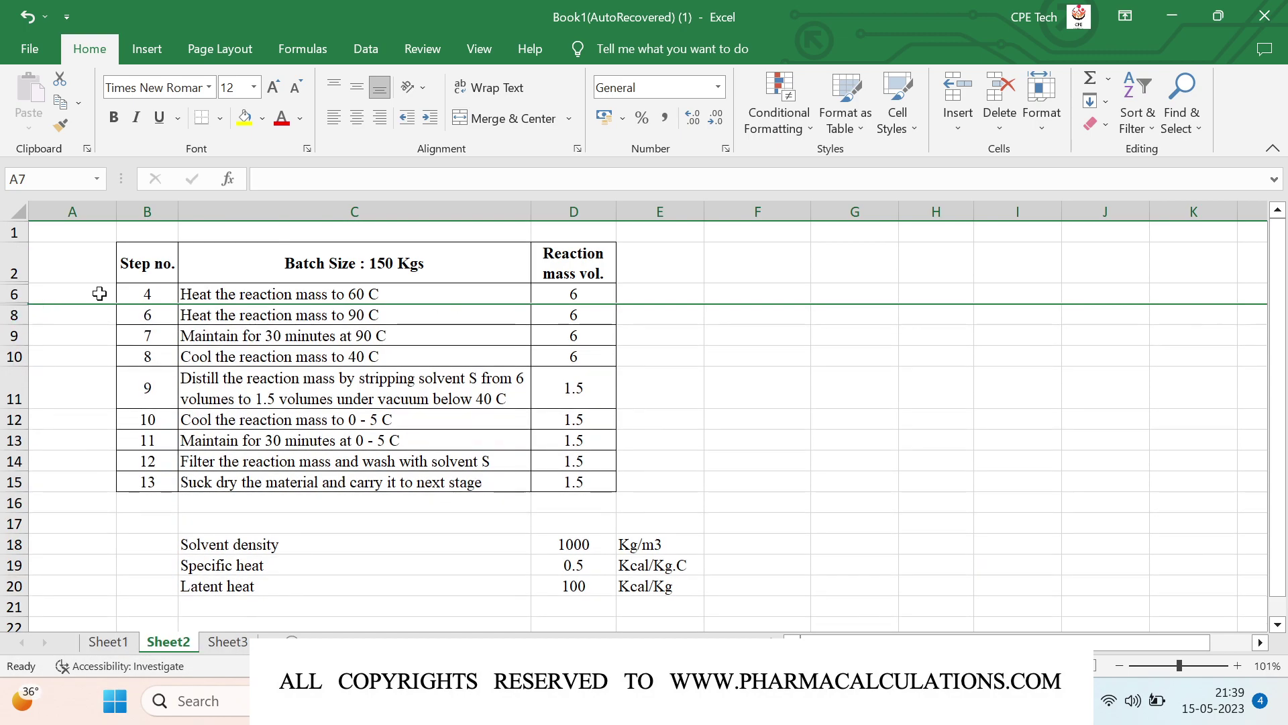
# Hide row 9, which holds the step for maintaining 30 minutes at 90 C.
pyautogui.click(253, 335)
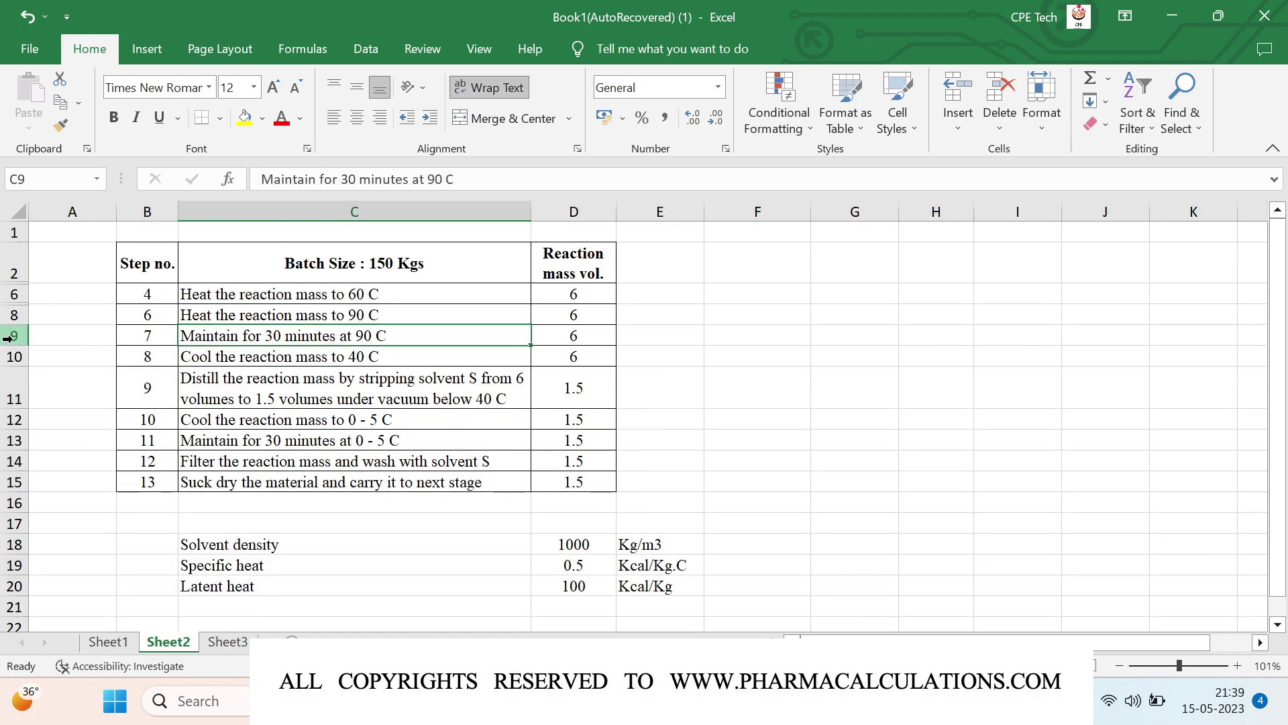
pyautogui.rightClick(13, 338)
pyautogui.press('Up')
pyautogui.press('Up')
pyautogui.press('Return')
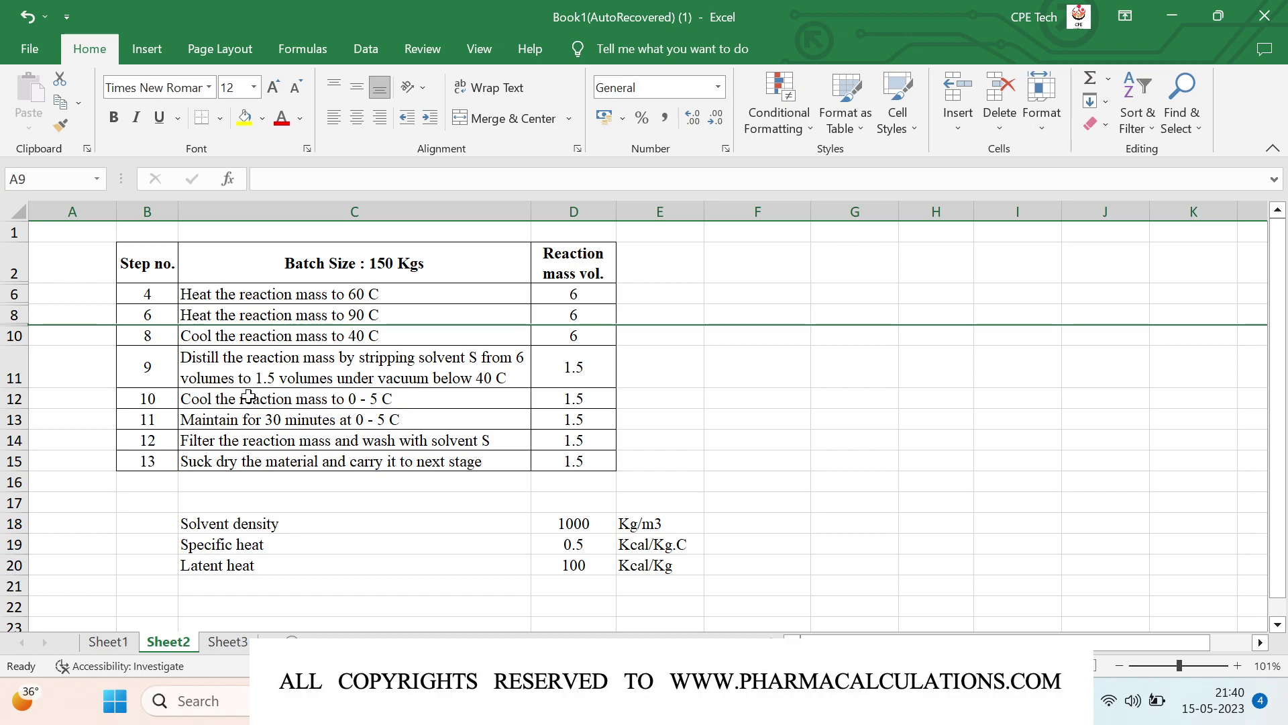
# Hide rows 13 to 15, covering the maintenance at 0 - 5 C, filtration and suck-dry steps.
pyautogui.click(222, 423)
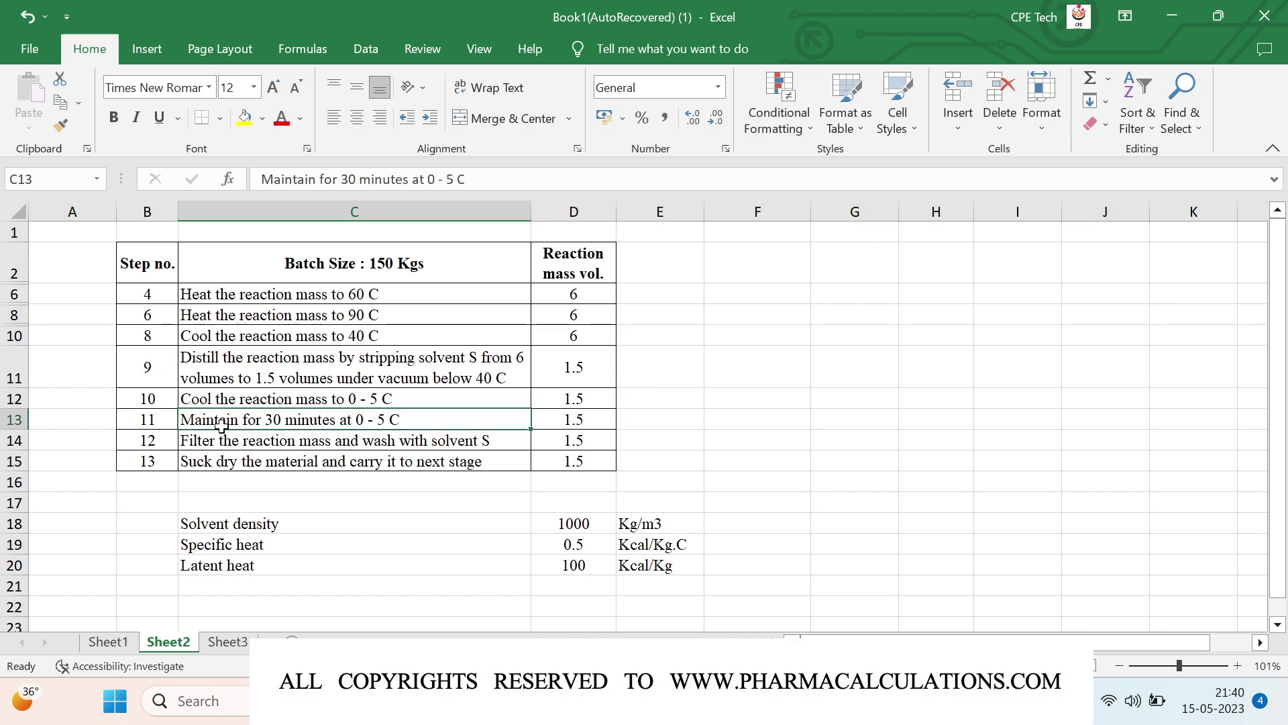
pyautogui.click(224, 441)
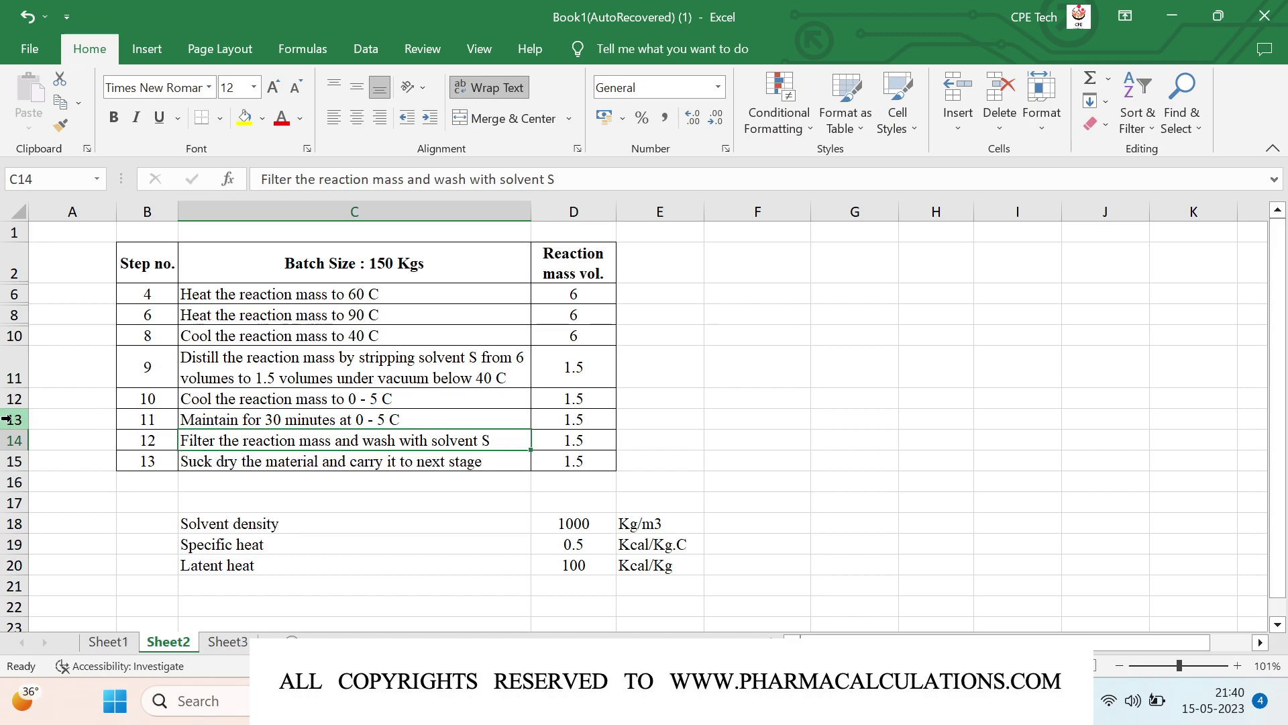
pyautogui.moveTo(5, 420); pyautogui.dragTo(6, 461)
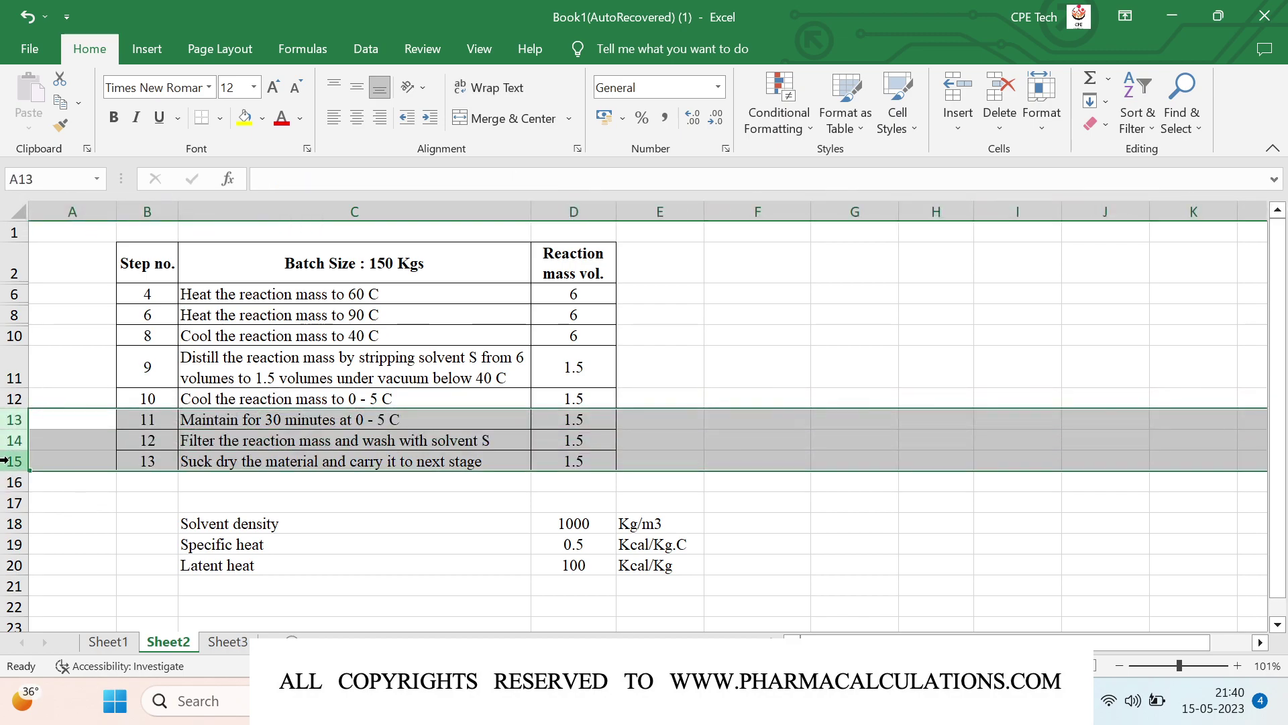
pyautogui.rightClick(8, 463)
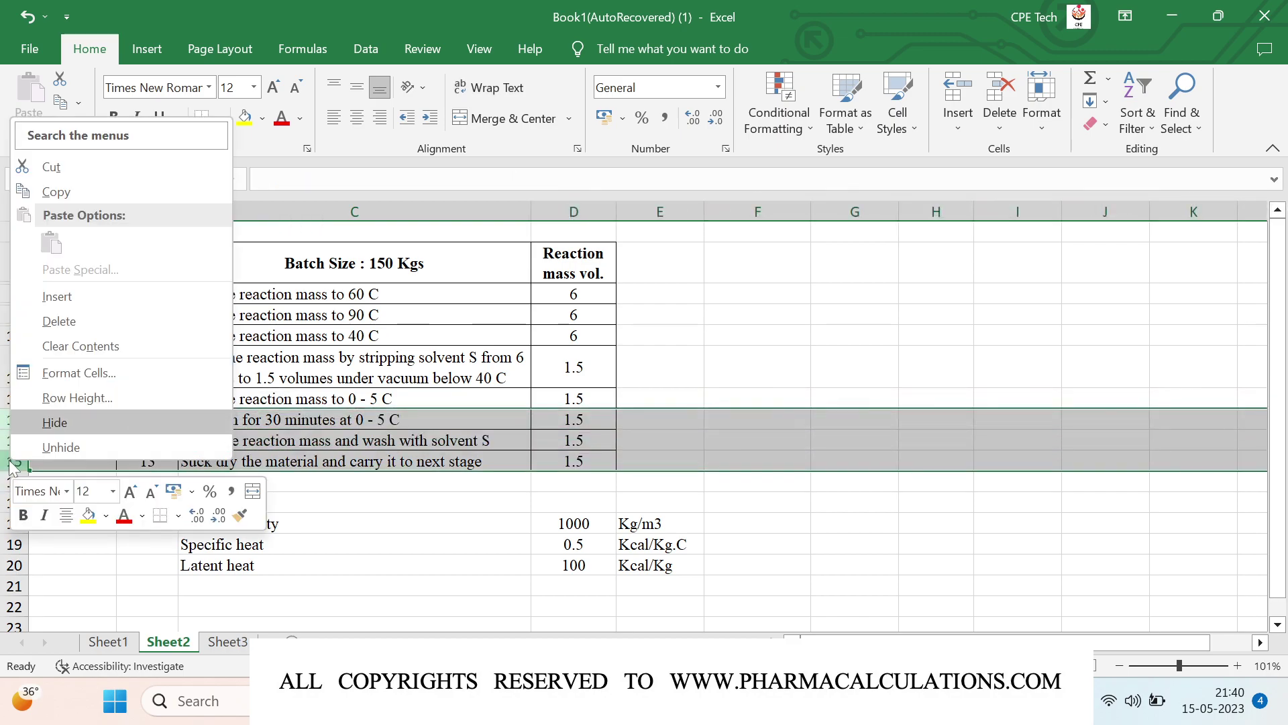
pyautogui.click(54, 422)
# Copy only the visible cells of the process table, from the Step no. header through step 10 in B2:D12.
pyautogui.click(151, 276)
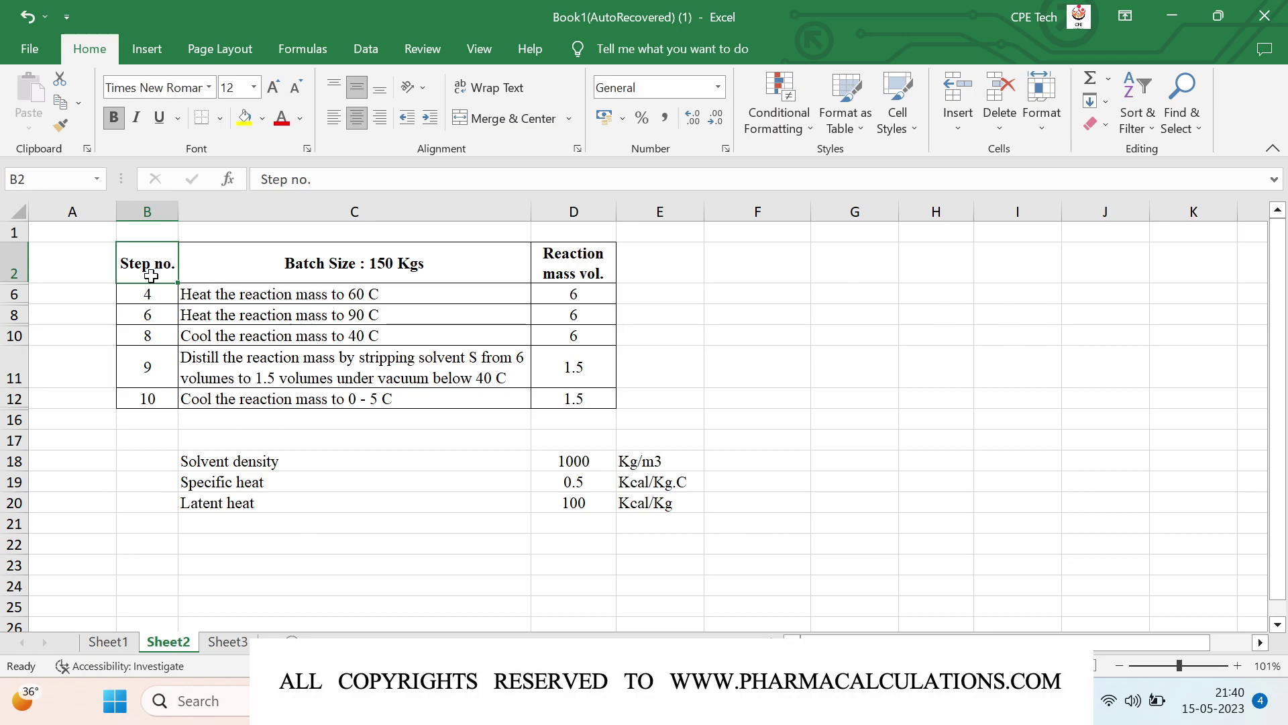
pyautogui.hotkey('shift', 'Right')
pyautogui.hotkey('shift', 'Right')
pyautogui.hotkey('shift', 'Down')
pyautogui.hotkey('shift', 'Down')
pyautogui.hotkey('shift', 'Down')
pyautogui.hotkey('shift', 'Down')
pyautogui.hotkey('shift', 'Down')
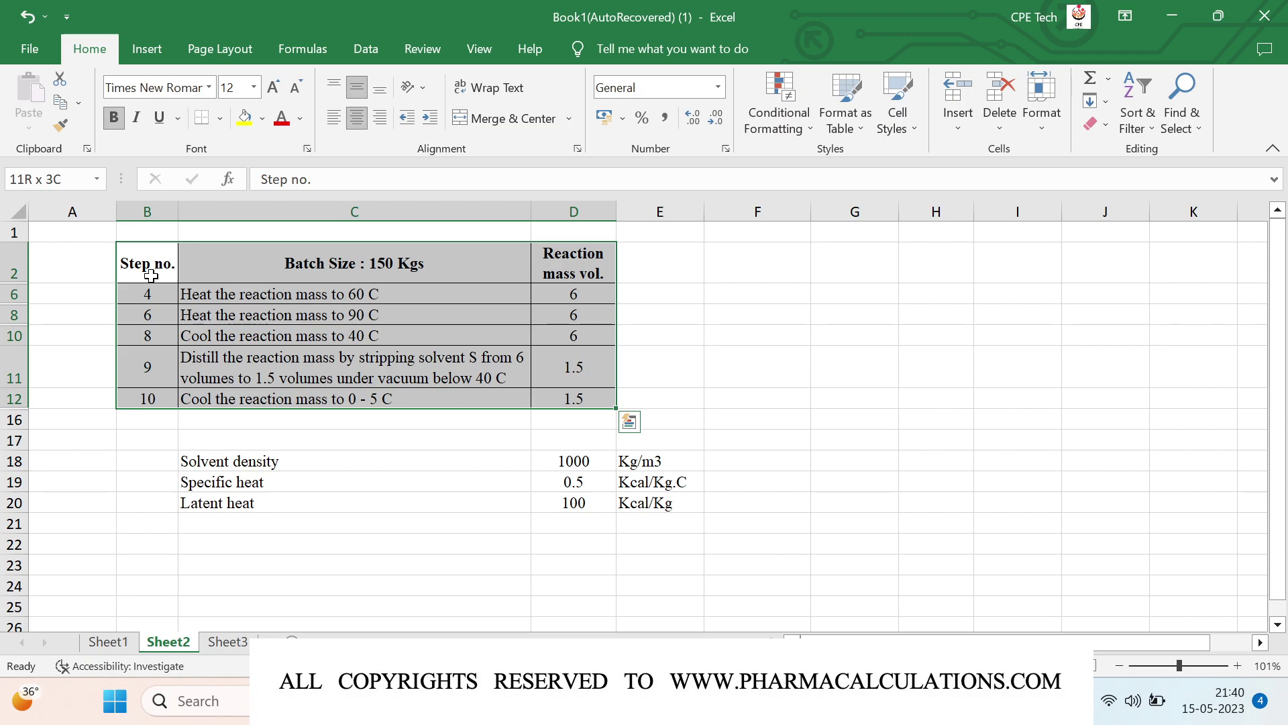
pyautogui.hotkey('alt', ';')
pyautogui.hotkey('ctrl', 'c')
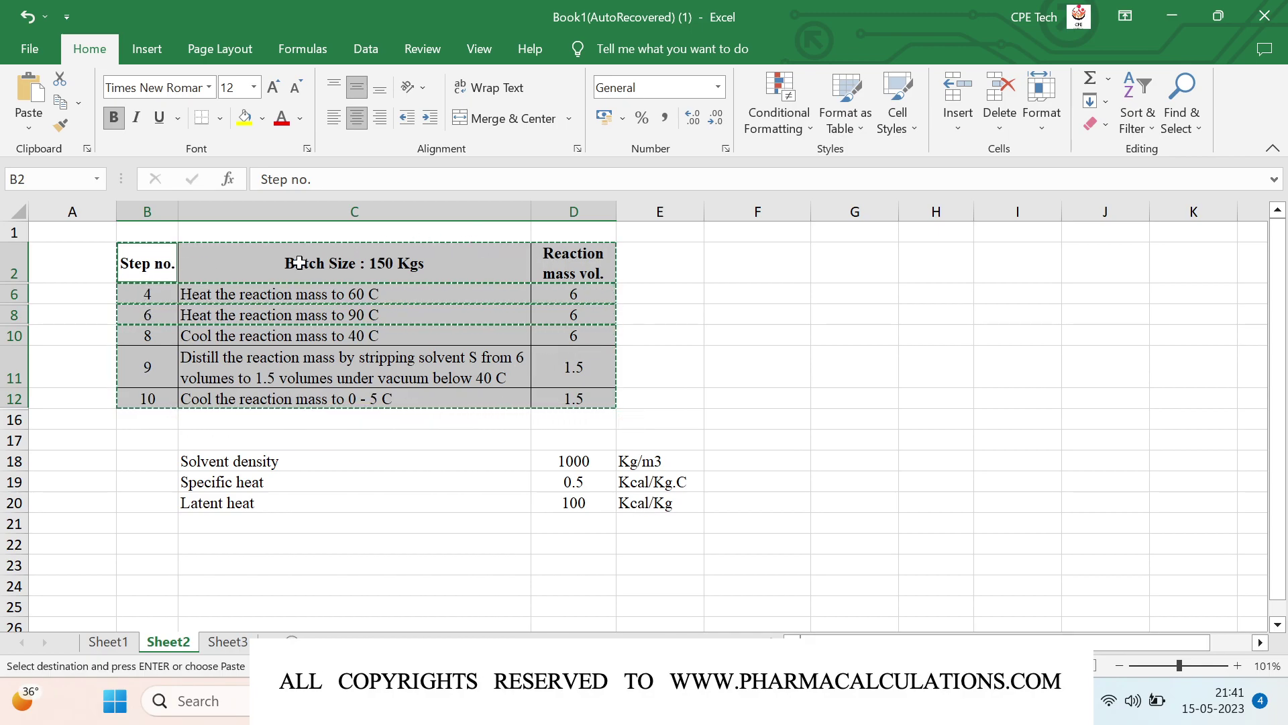
# Paste the copied process table into Sheet3 starting at cell B3.
pyautogui.click(228, 642)
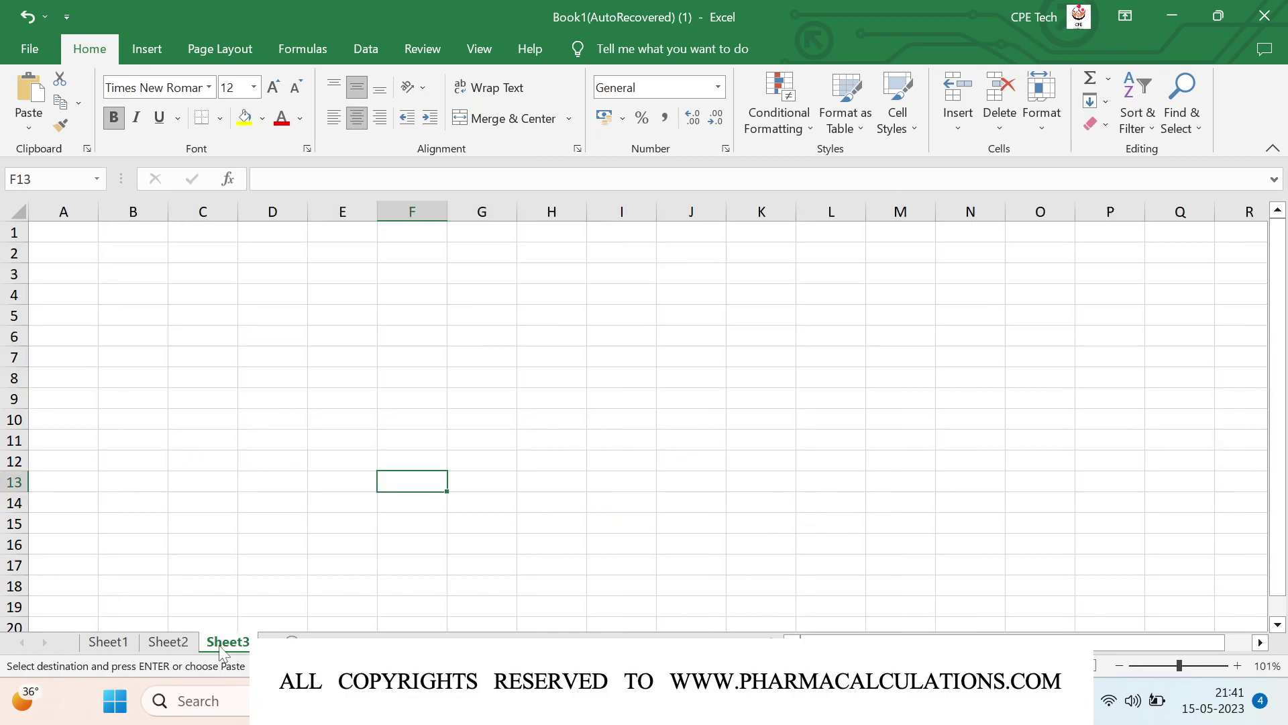
pyautogui.click(113, 273)
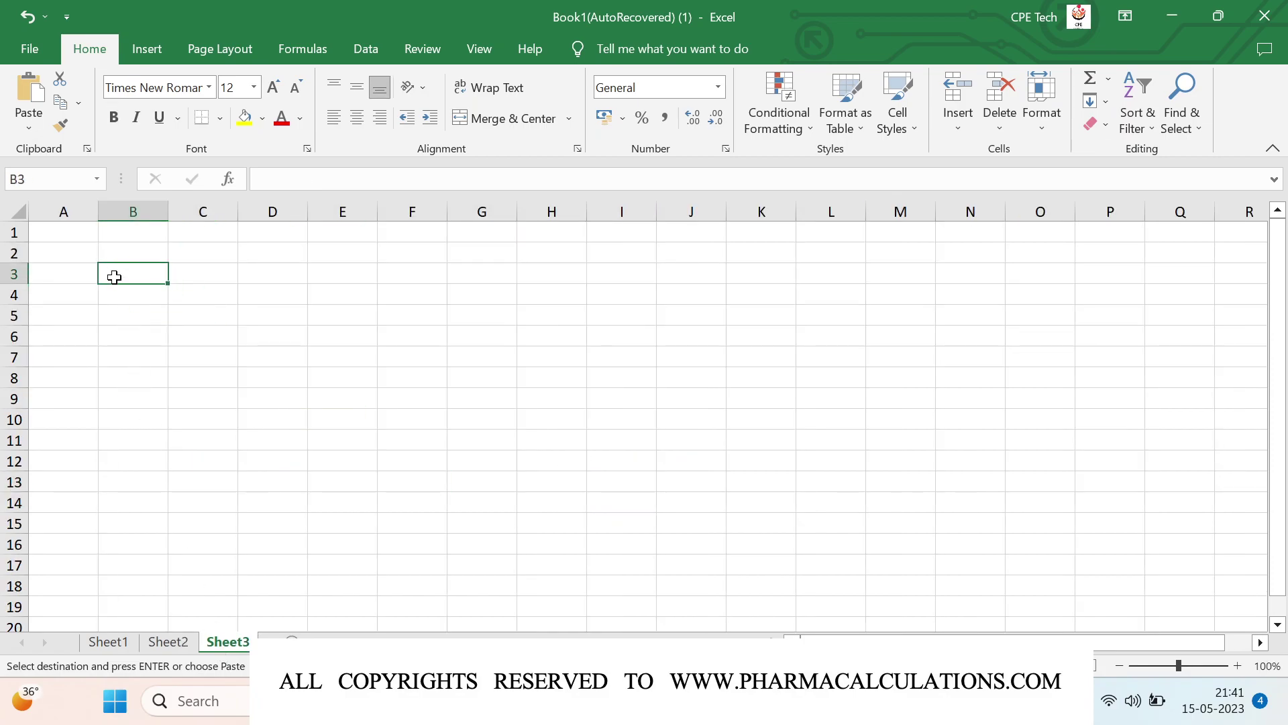
pyautogui.hotkey('ctrl', 'v')
# Widen column C of the pasted table and autofit the height of all rows on Sheet3.
pyautogui.moveTo(241, 210); pyautogui.dragTo(371, 230)
pyautogui.click(18, 210)
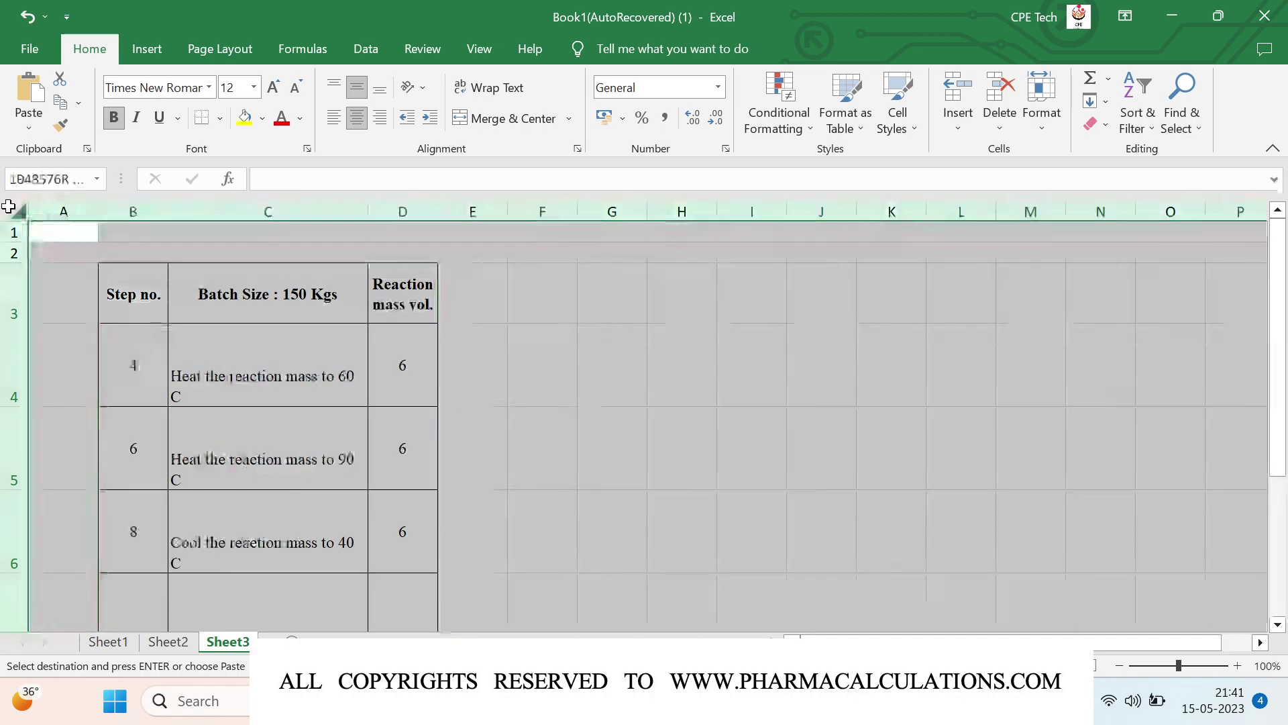
pyautogui.doubleClick(18, 324)
pyautogui.moveTo(368, 216); pyautogui.dragTo(379, 220)
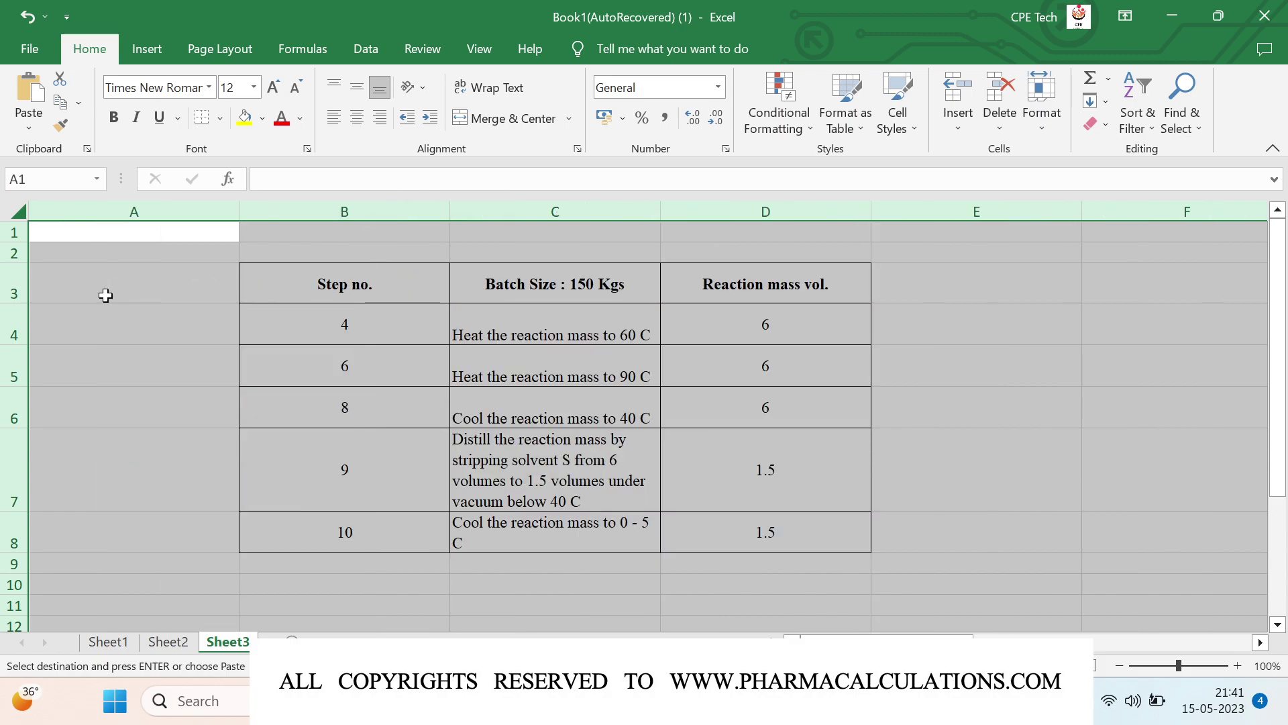
pyautogui.hotkey('ctrl', 'z')
pyautogui.click(105, 295)
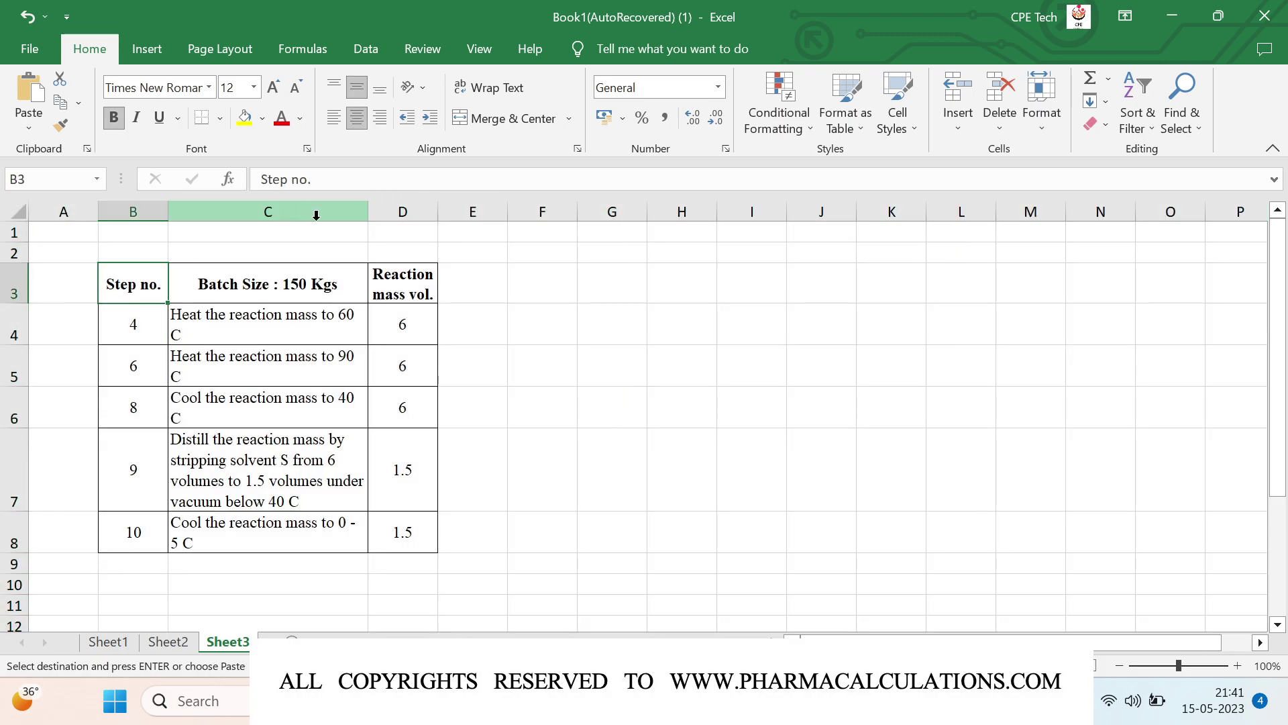
# Widen column C until the heating steps fit on one line, and autofit all row heights and column widths.
pyautogui.moveTo(361, 212); pyautogui.dragTo(374, 222)
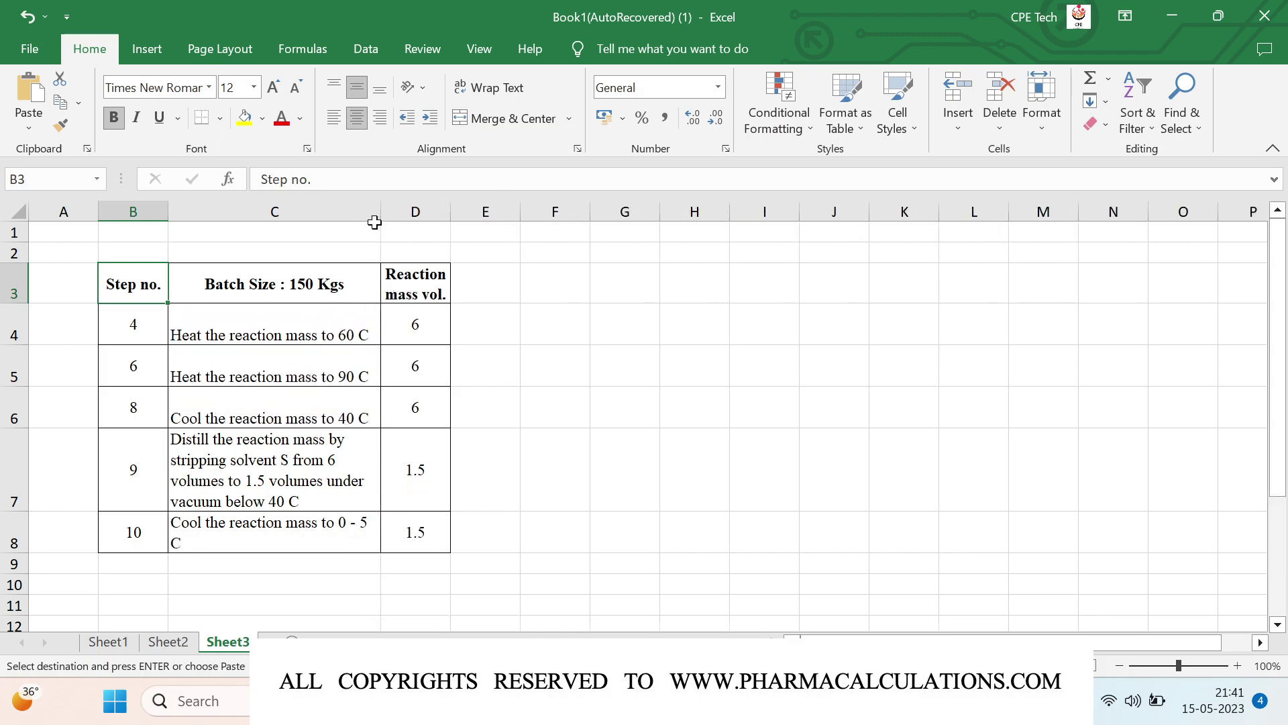
pyautogui.click(18, 212)
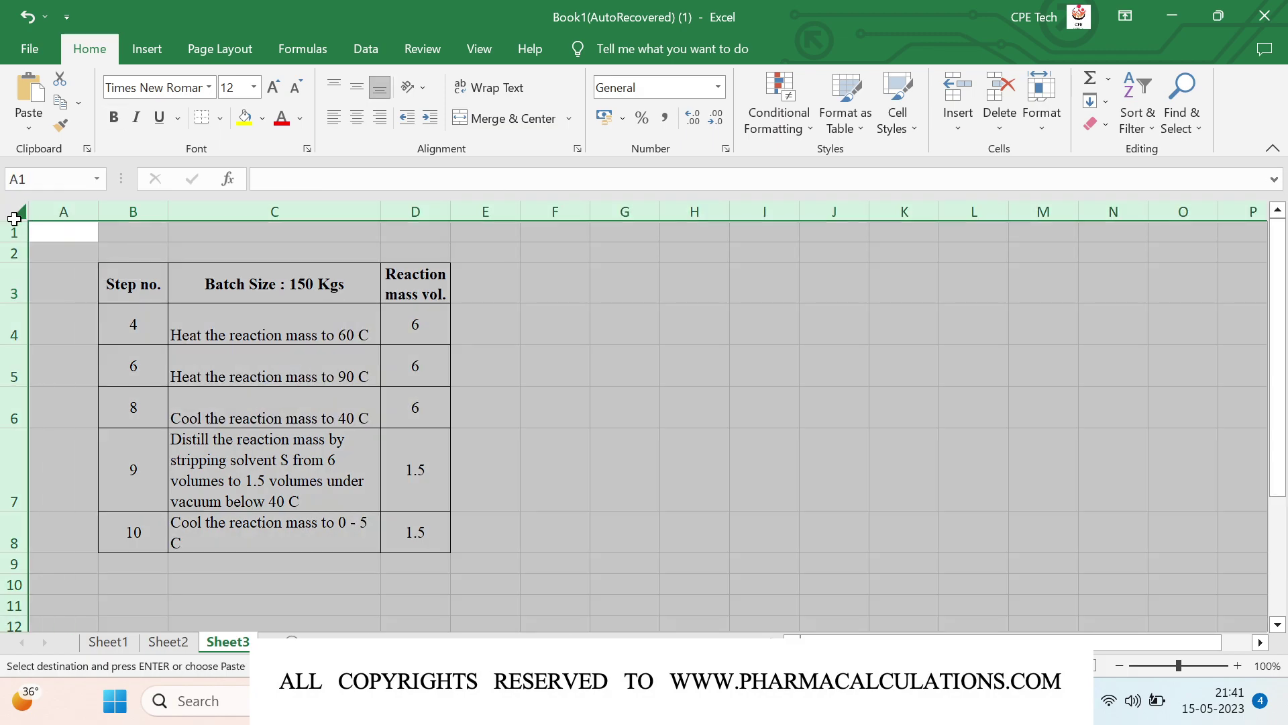
pyautogui.doubleClick(23, 304)
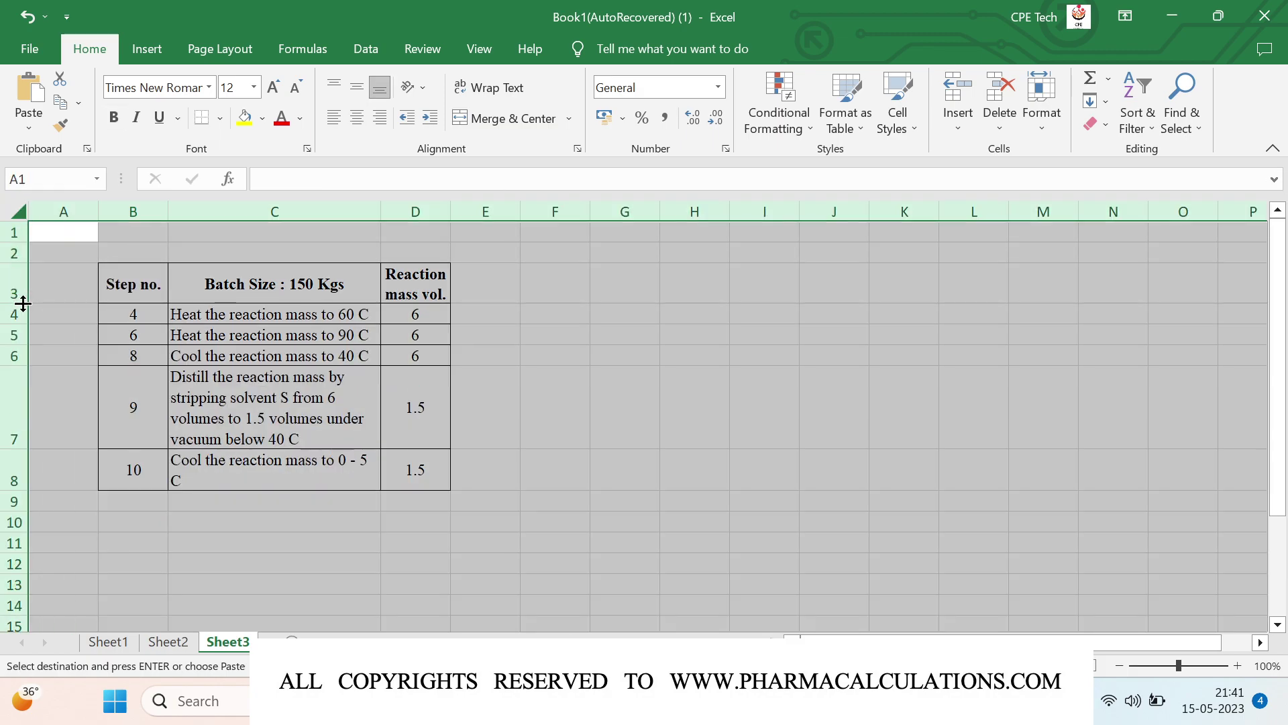
pyautogui.doubleClick(168, 212)
pyautogui.moveTo(100, 214); pyautogui.dragTo(58, 218)
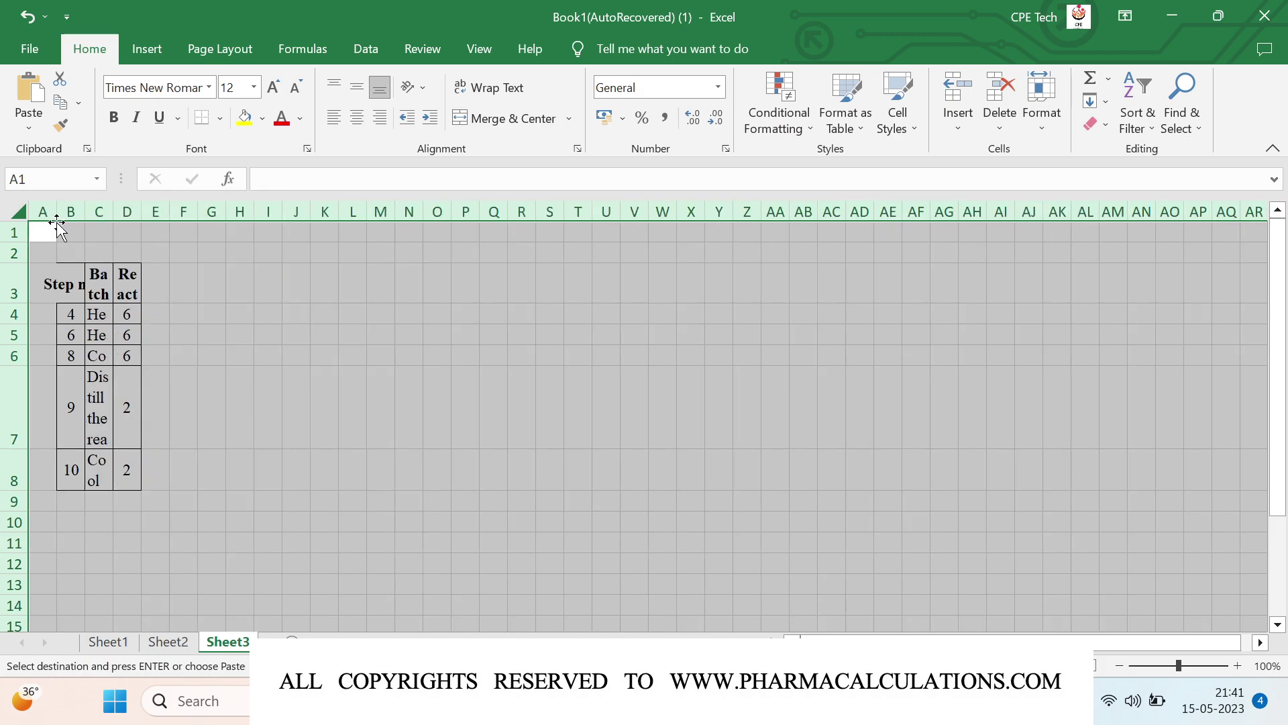
pyautogui.hotkey('ctrl', 'z')
pyautogui.click(138, 283)
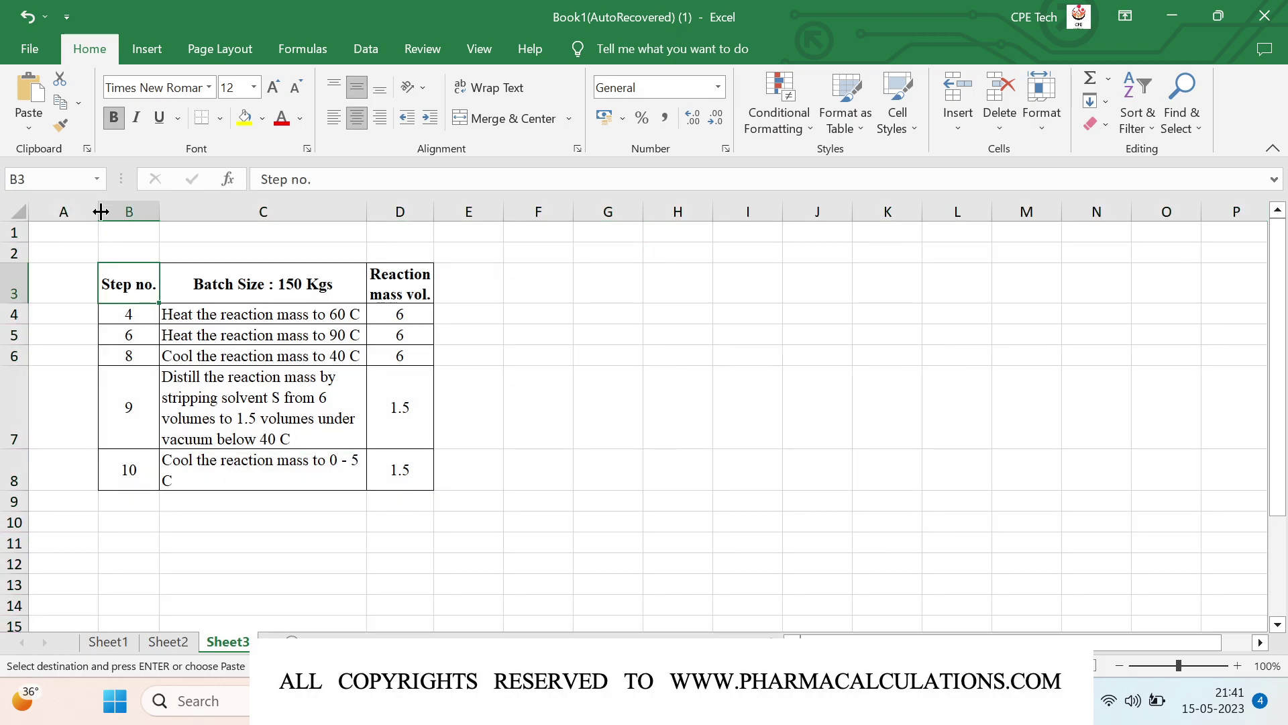
# Narrow the empty column A beside the process table, leaving the other columns' widths as they are.
pyautogui.moveTo(98, 206); pyautogui.dragTo(60, 212)
pyautogui.click(419, 260)
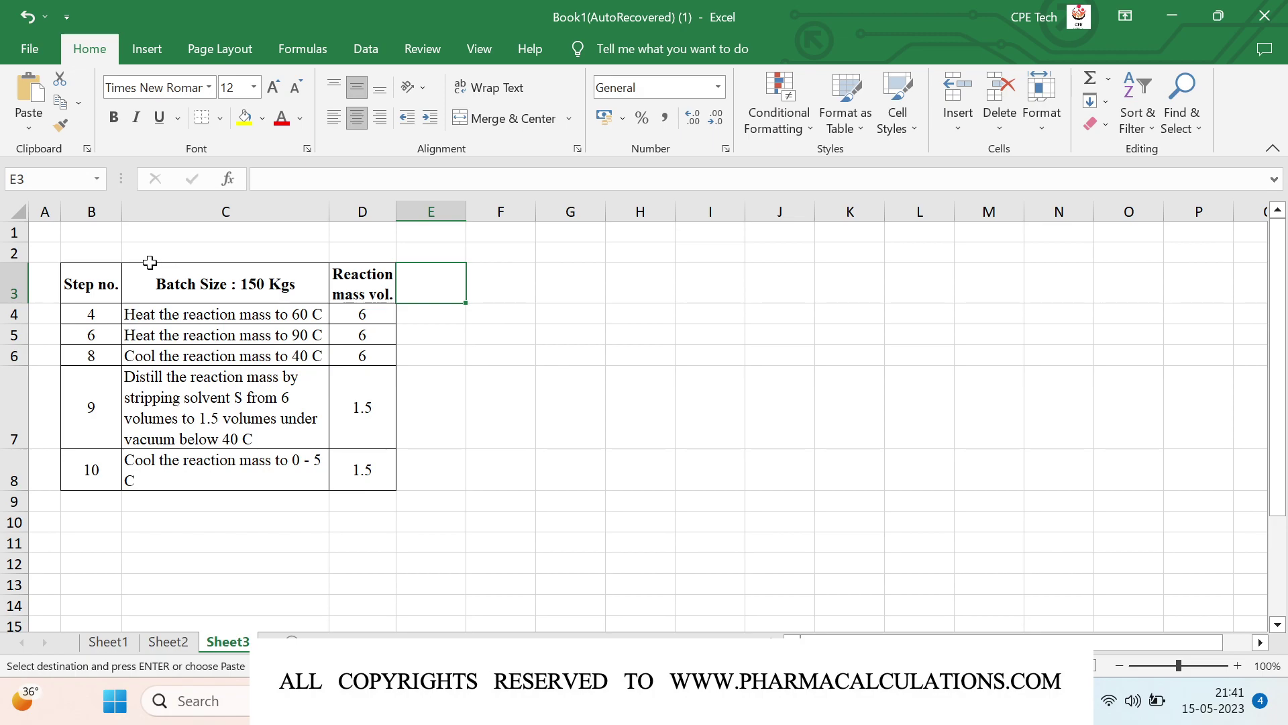
# Merge and center the Step no. header over B2:B3 and the Batch Size header over C2:C3.
pyautogui.click(98, 257)
pyautogui.press('Return')
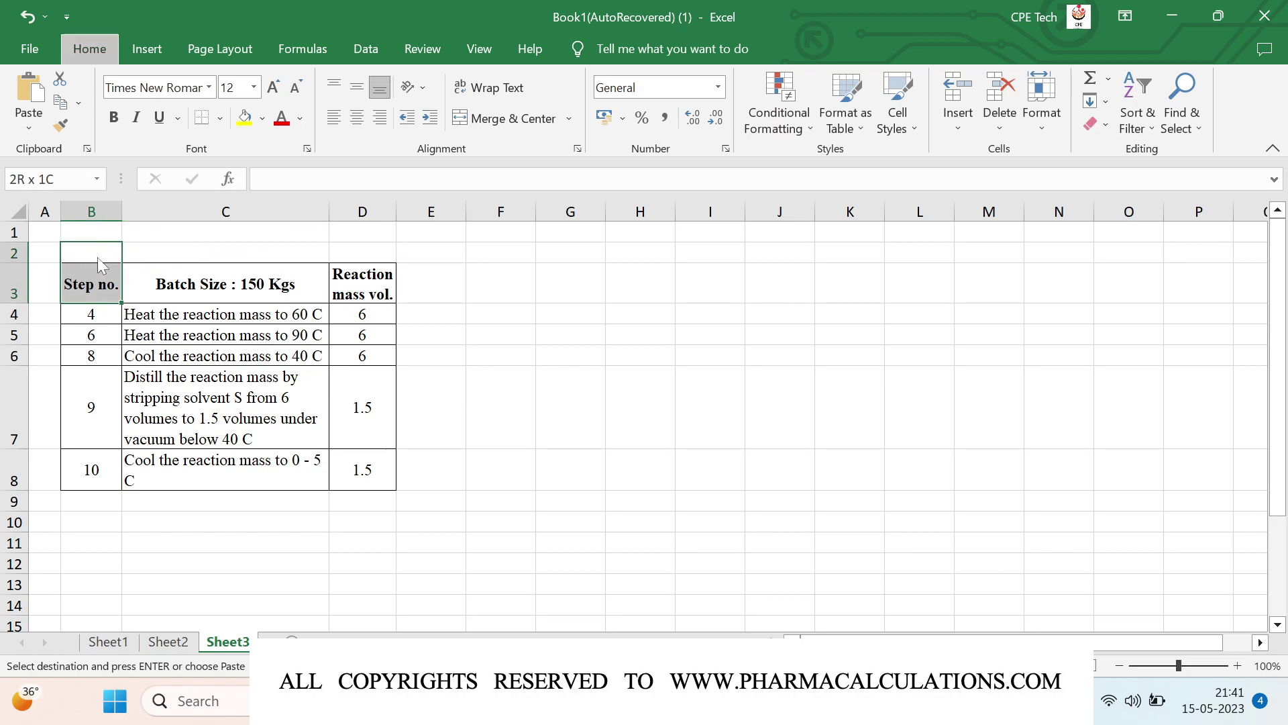
pyautogui.press('Right')
pyautogui.hotkey('shift', 'Down')
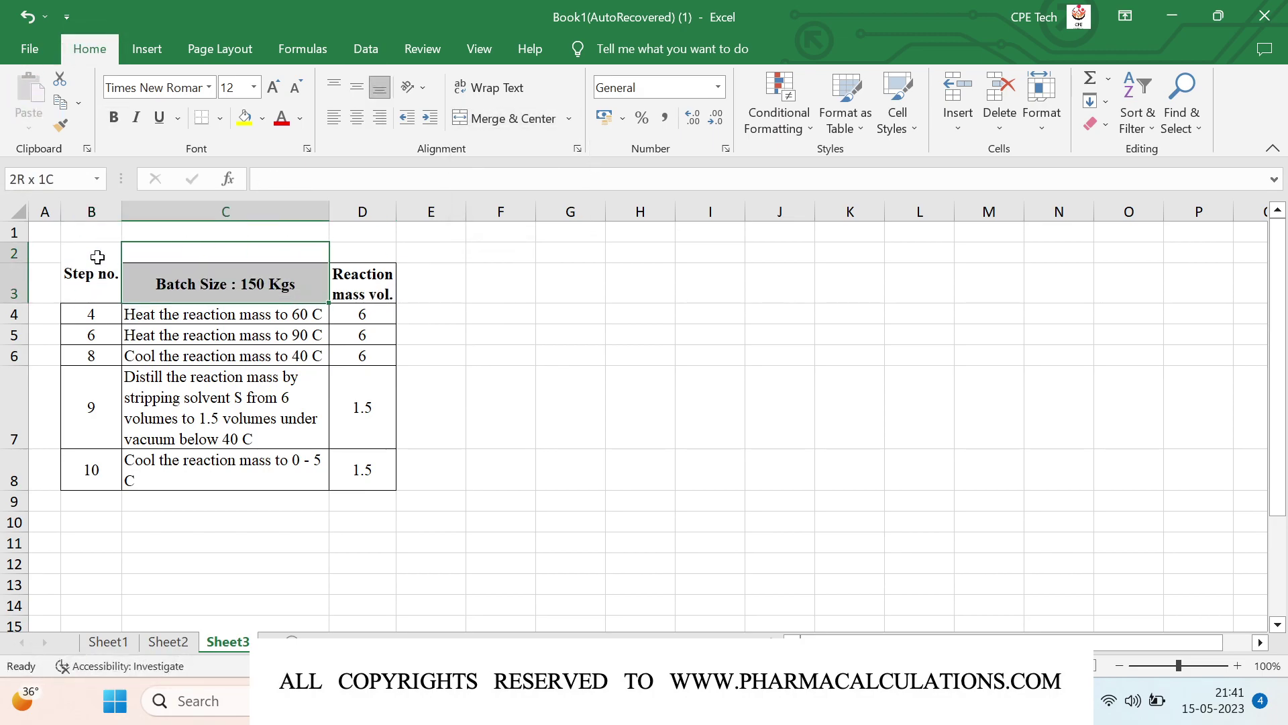
pyautogui.press('XF86AudioRaiseVolume')
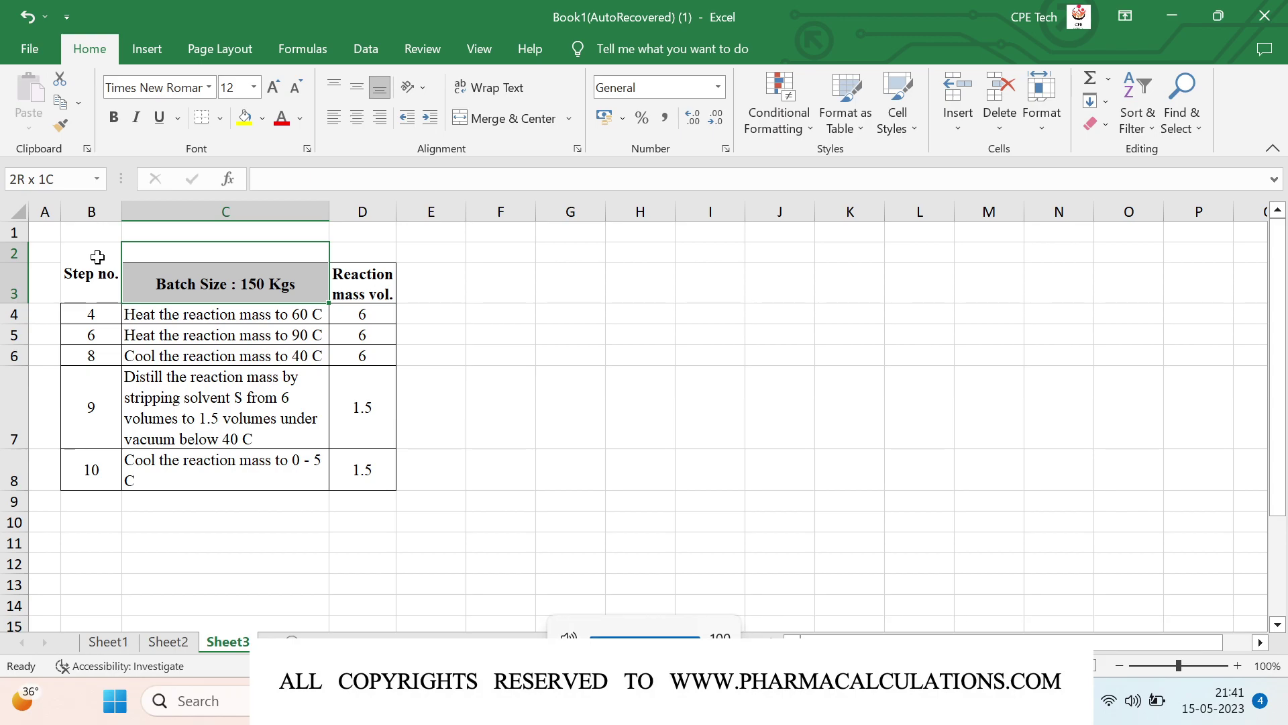
pyautogui.hotkey('alt', 'h')
pyautogui.press('m')
pyautogui.press('c')
# Merge and center the Reaction mass vol. header over cells D2:D3.
pyautogui.press('Right')
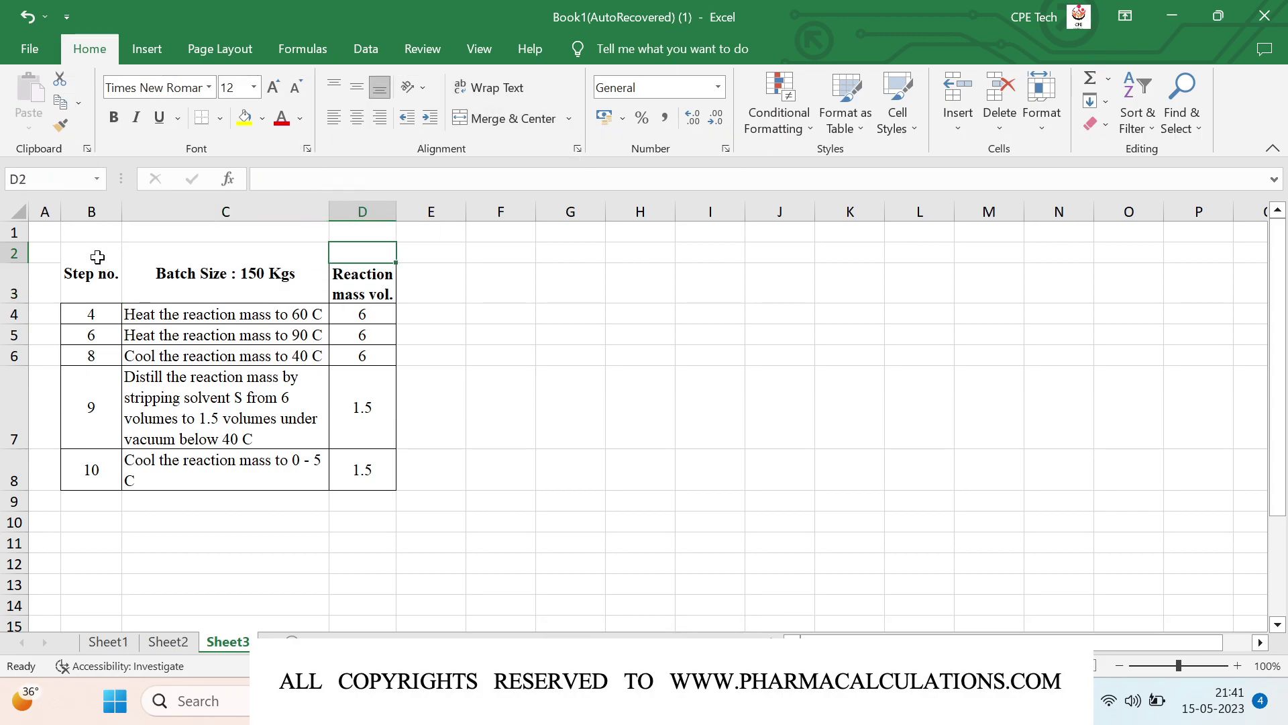
pyautogui.hotkey('shift', 'Down')
pyautogui.hotkey('alt', 'h')
pyautogui.press('m')
pyautogui.press('c')
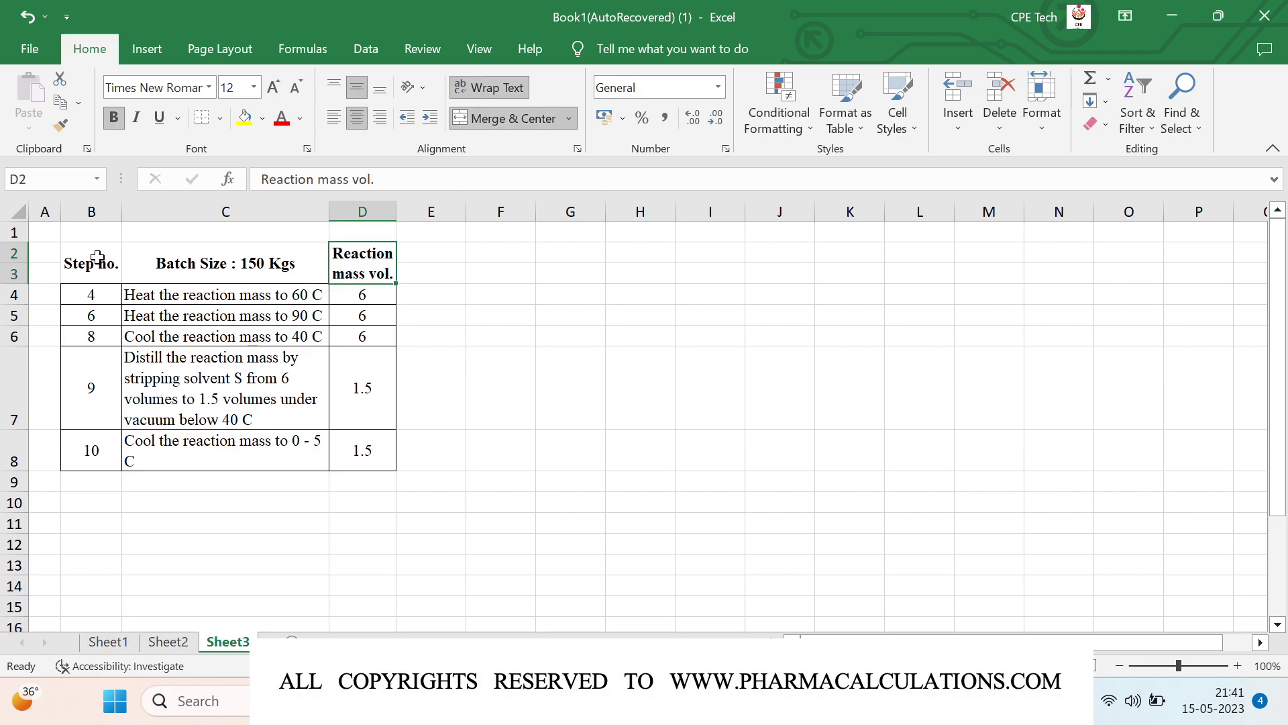
# Enter the heading "Reaction mass" in cell E2.
pyautogui.press('Right')
pyautogui.press('Right')
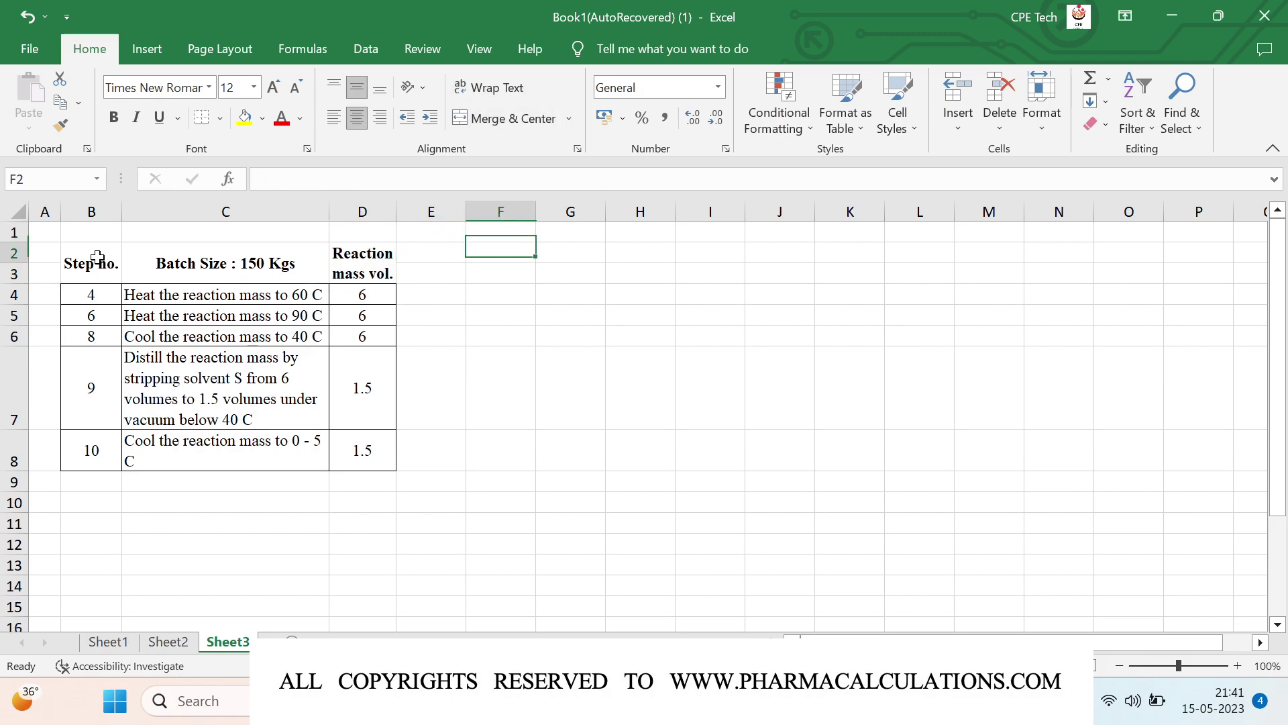
pyautogui.press('Left')
pyautogui.hotkey('shift', 'Right')
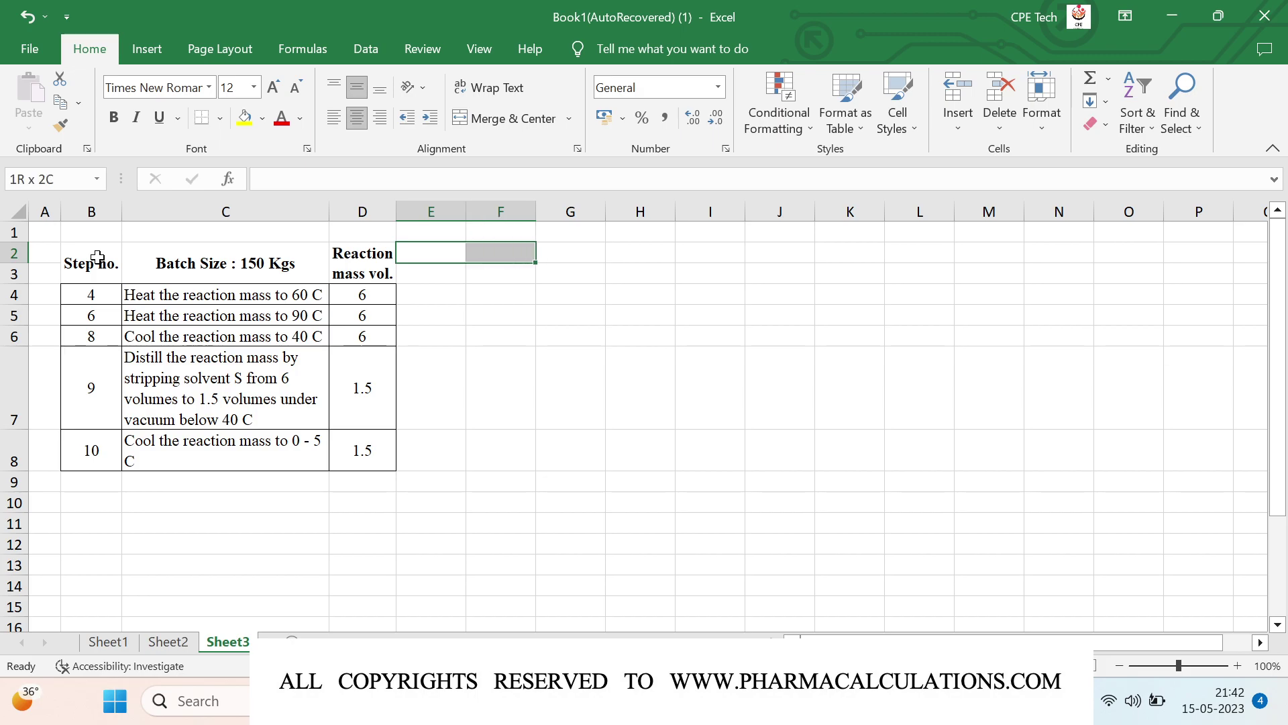
pyautogui.write('Reaction')
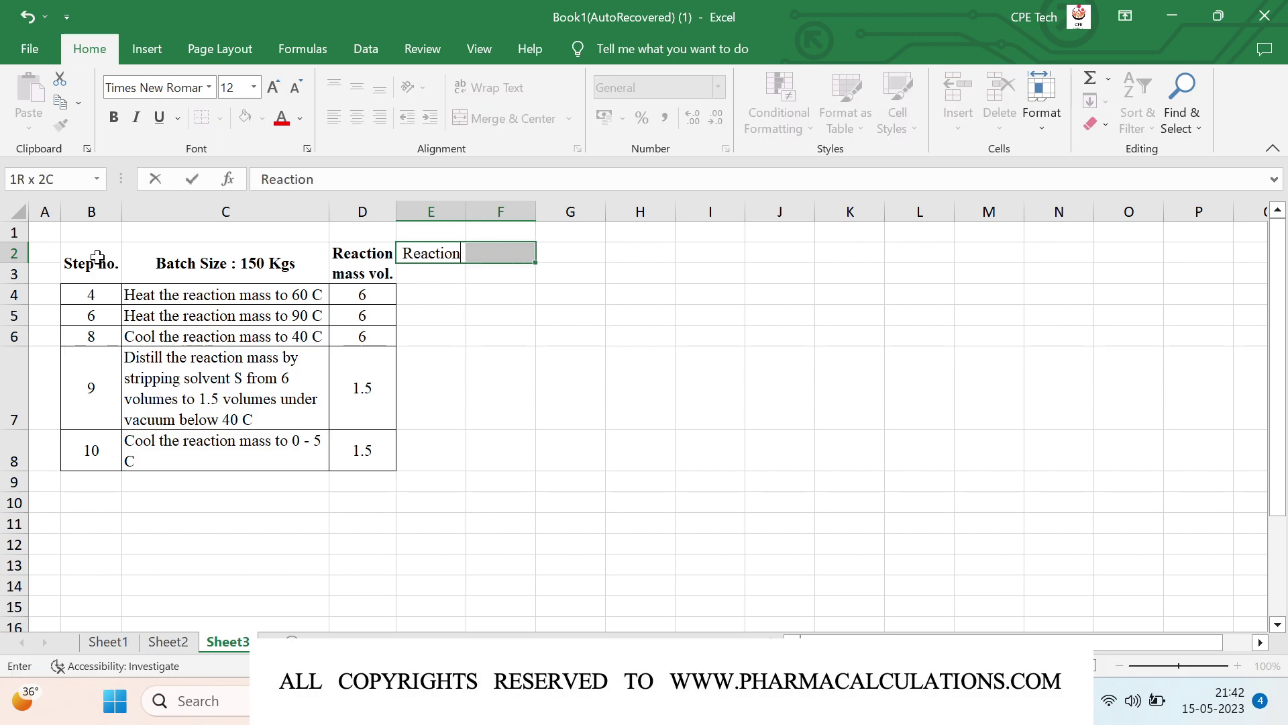
pyautogui.write(' mass')
pyautogui.press('Return')
# Merge and center the Reaction mass heading across cells E2:F2.
pyautogui.press('Right')
pyautogui.press('Left')
pyautogui.press('Left')
pyautogui.hotkey('shift', 'Right')
pyautogui.hotkey('alt', 'h')
pyautogui.press('m')
pyautogui.press('c')
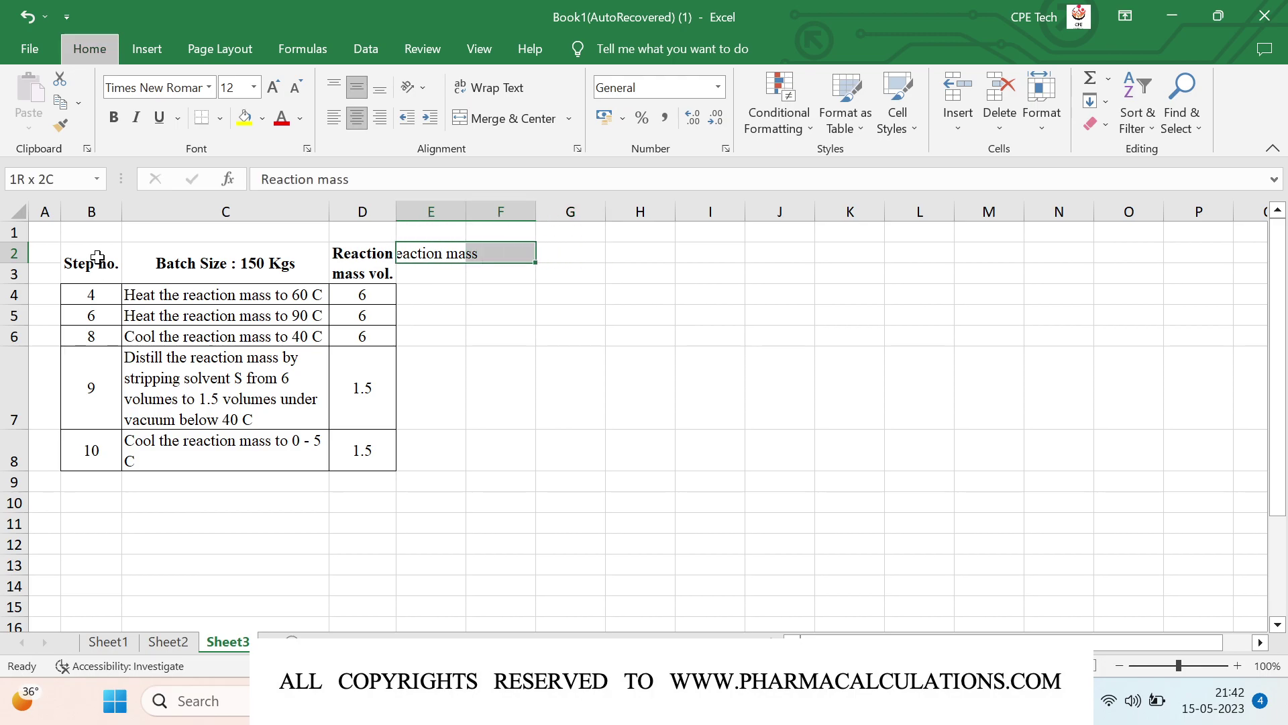
# Enter the subheadings "Vol. (L)" in E3 and "Mass (Kg)" in F3 under the Reaction mass heading.
pyautogui.press('Down')
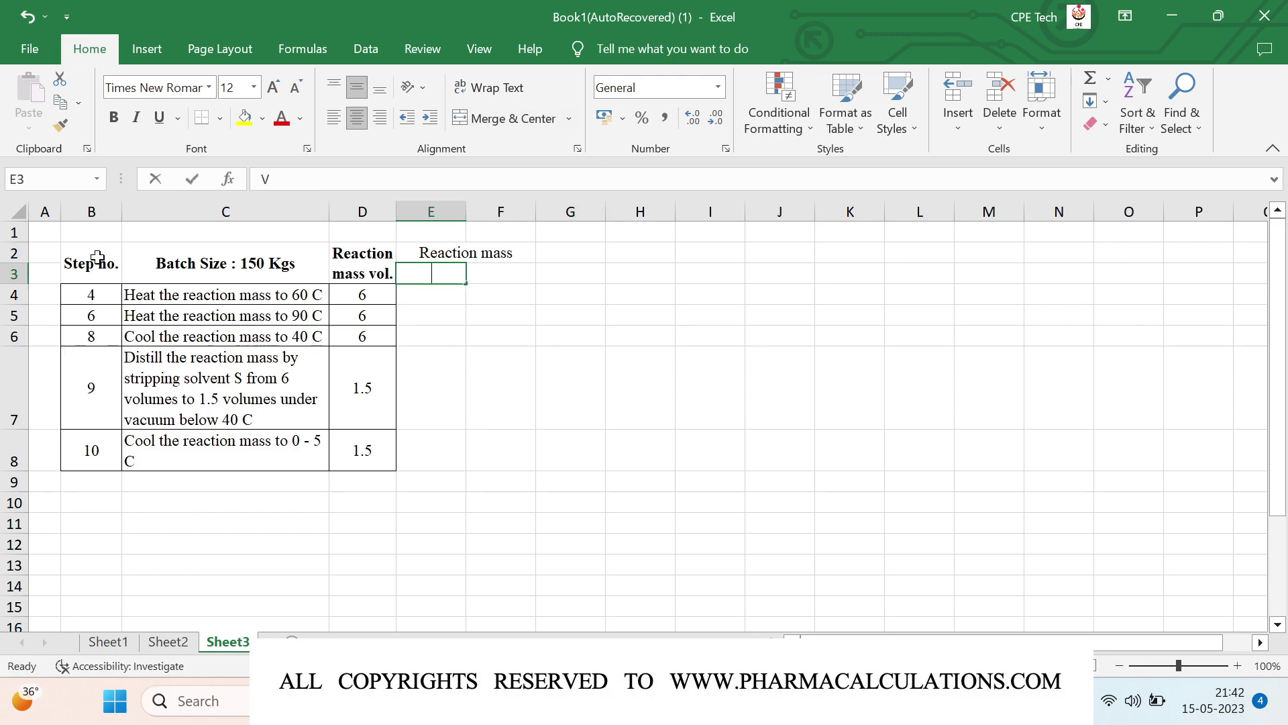
pyautogui.write('Vol. (L)')
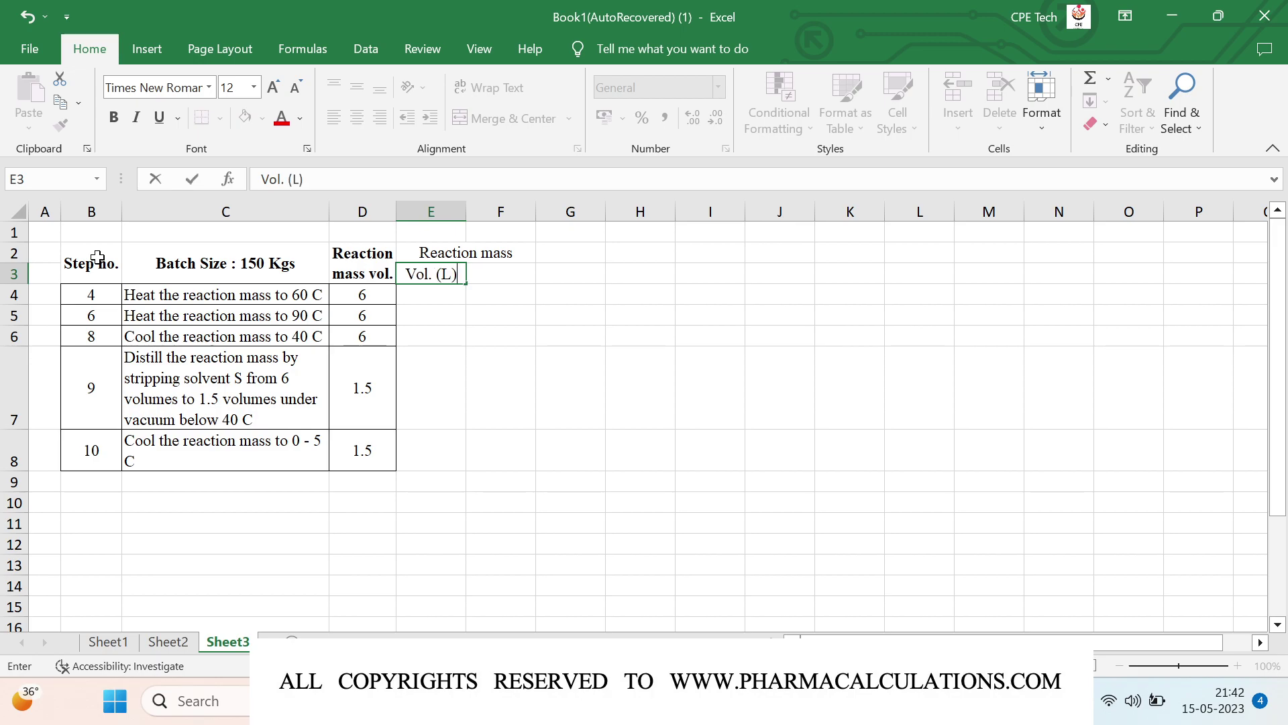
pyautogui.press('Tab')
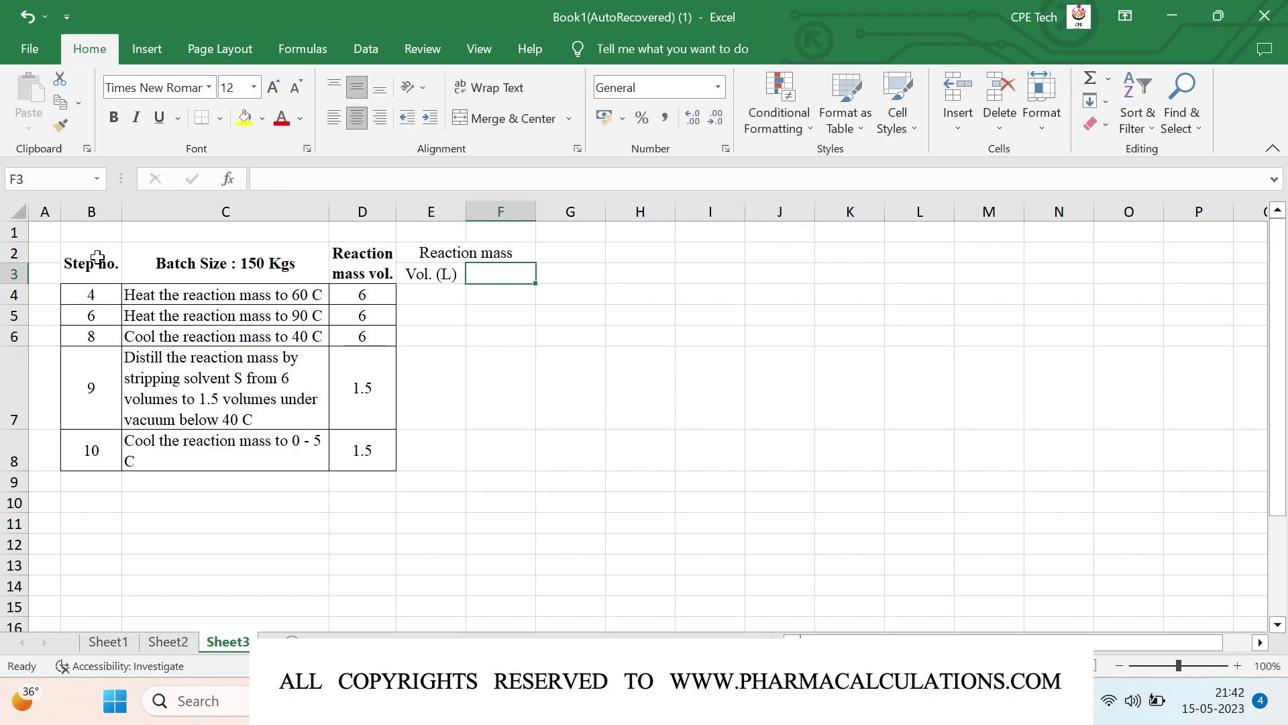
pyautogui.write('Mass (Kg')
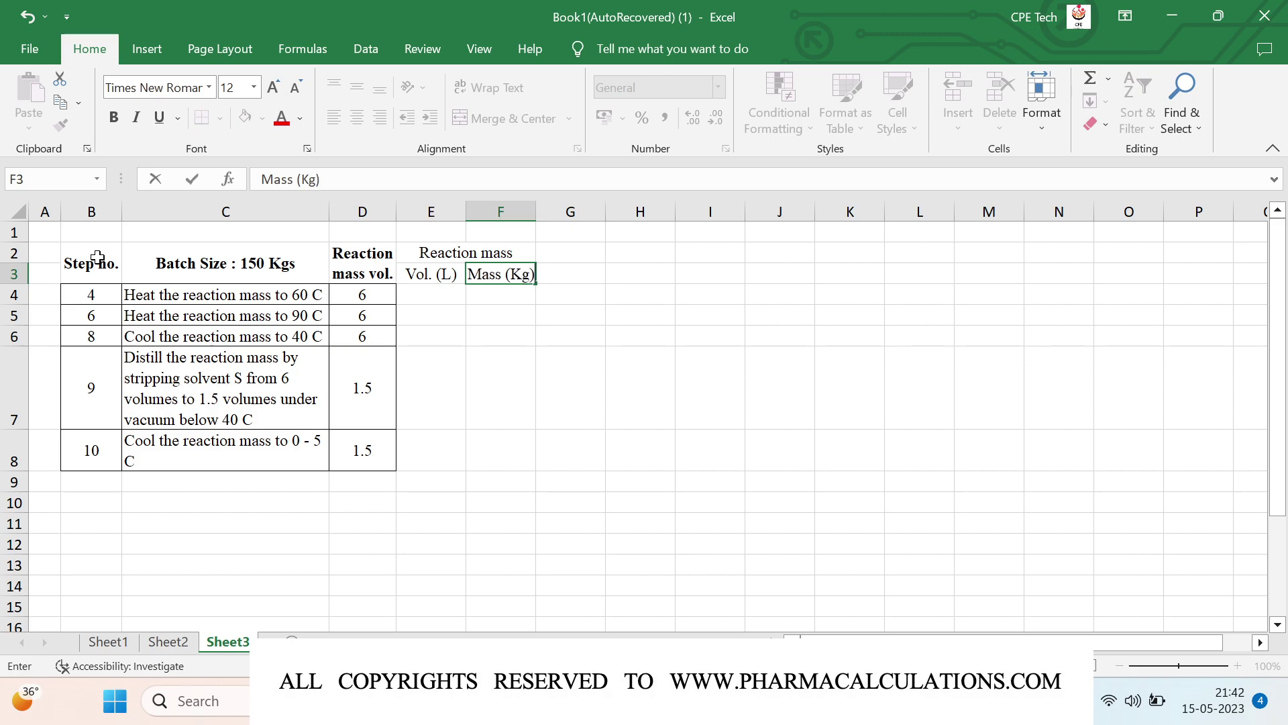
pyautogui.write(')')
pyautogui.press('Return')
# Enter the heading "Specific heat" in cell G2 and autofit the width of column G.
pyautogui.press('Up')
pyautogui.press('Up')
pyautogui.press('Right')
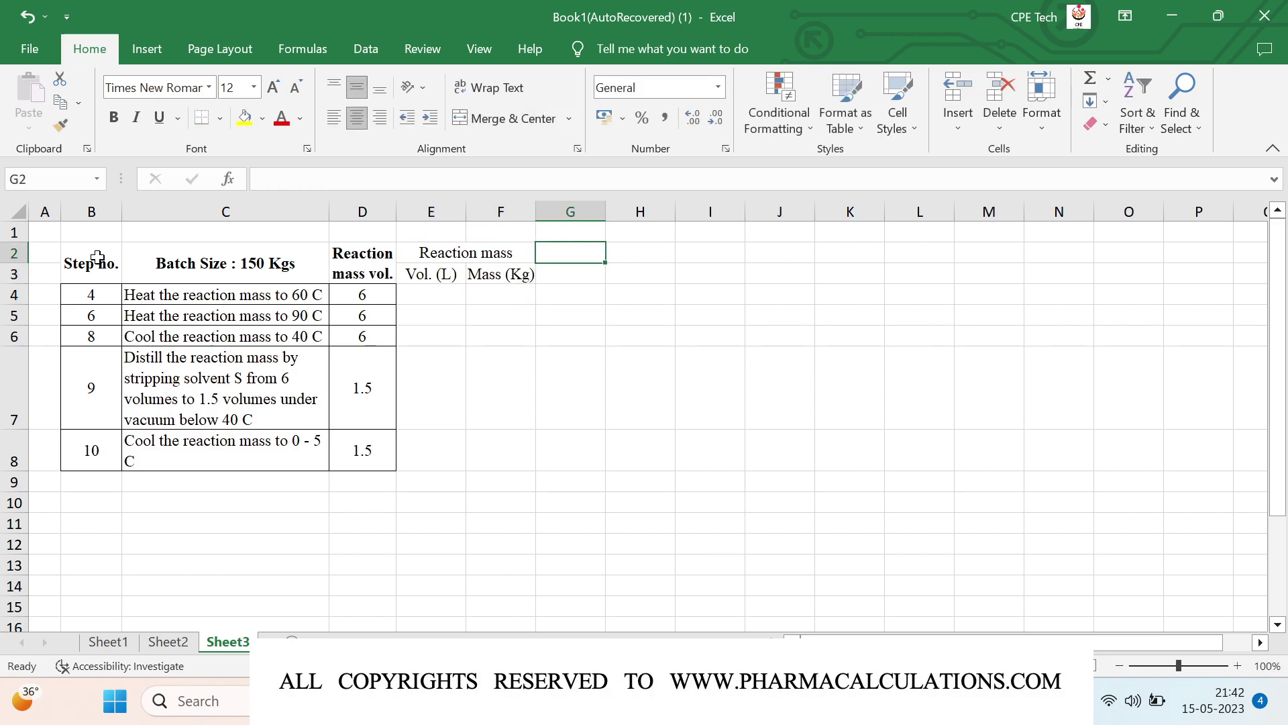
pyautogui.write('Specific')
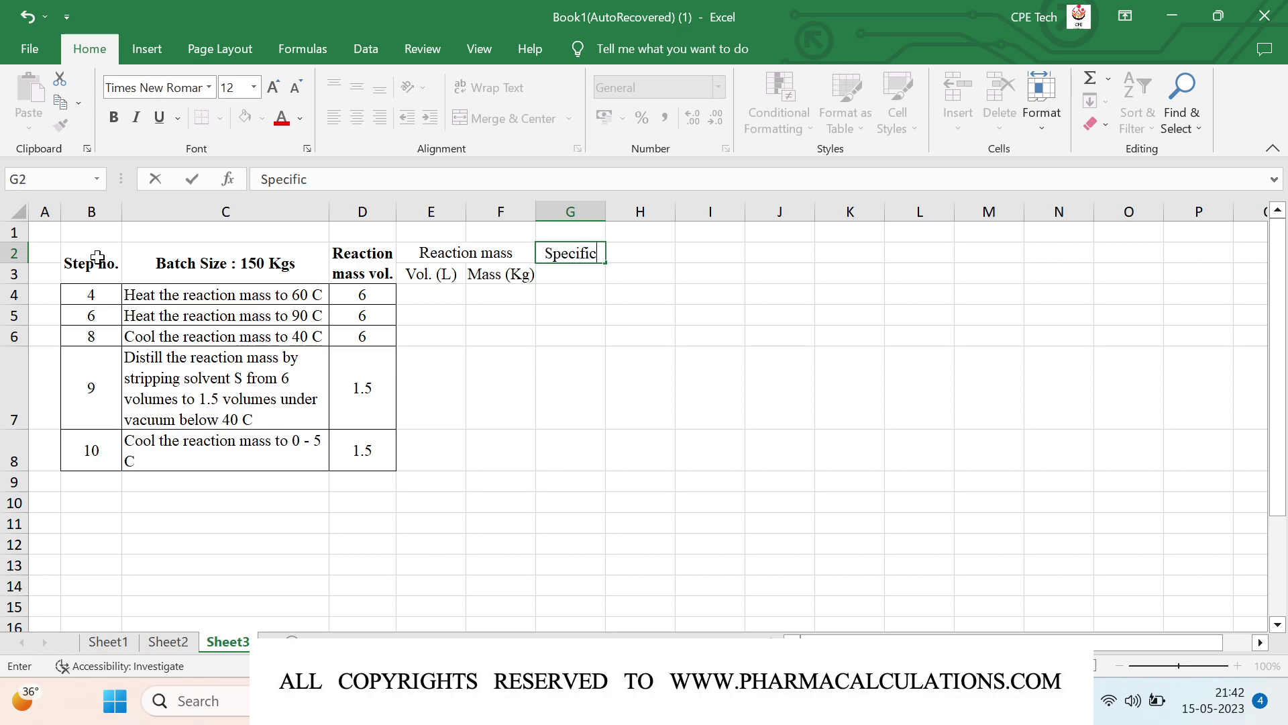
pyautogui.write(' heat')
pyautogui.press('Return')
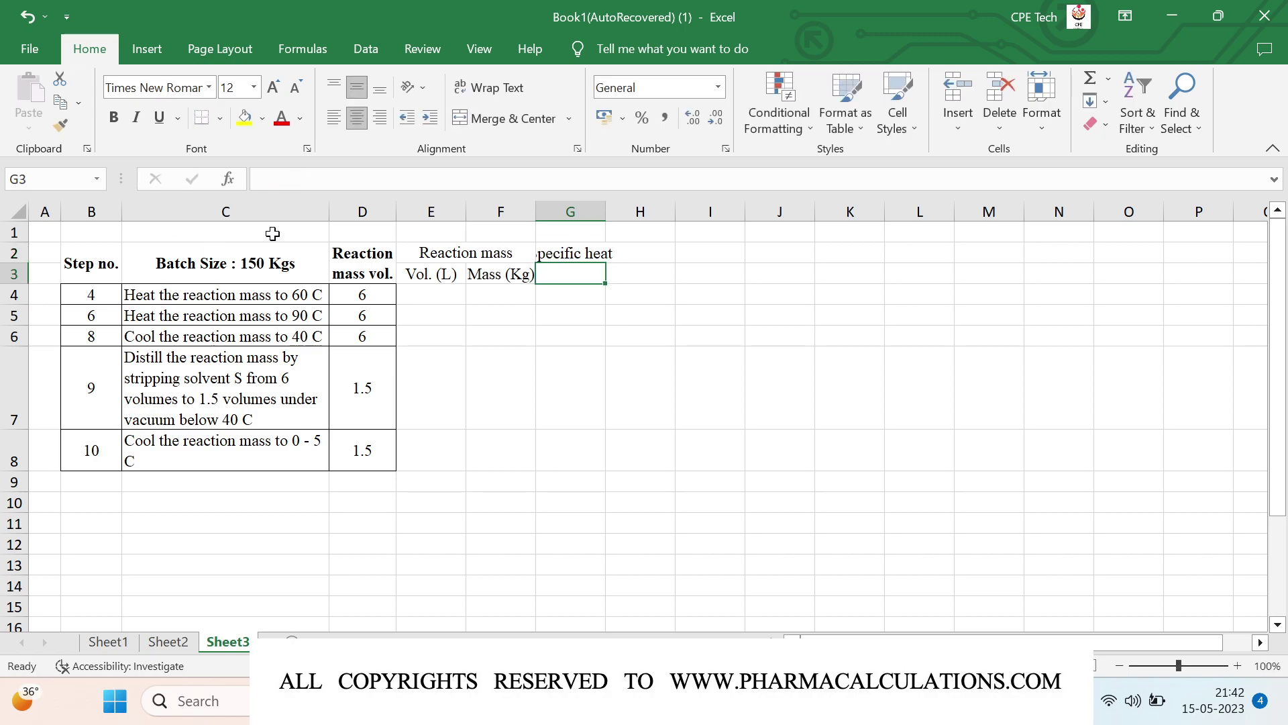
pyautogui.doubleClick(605, 210)
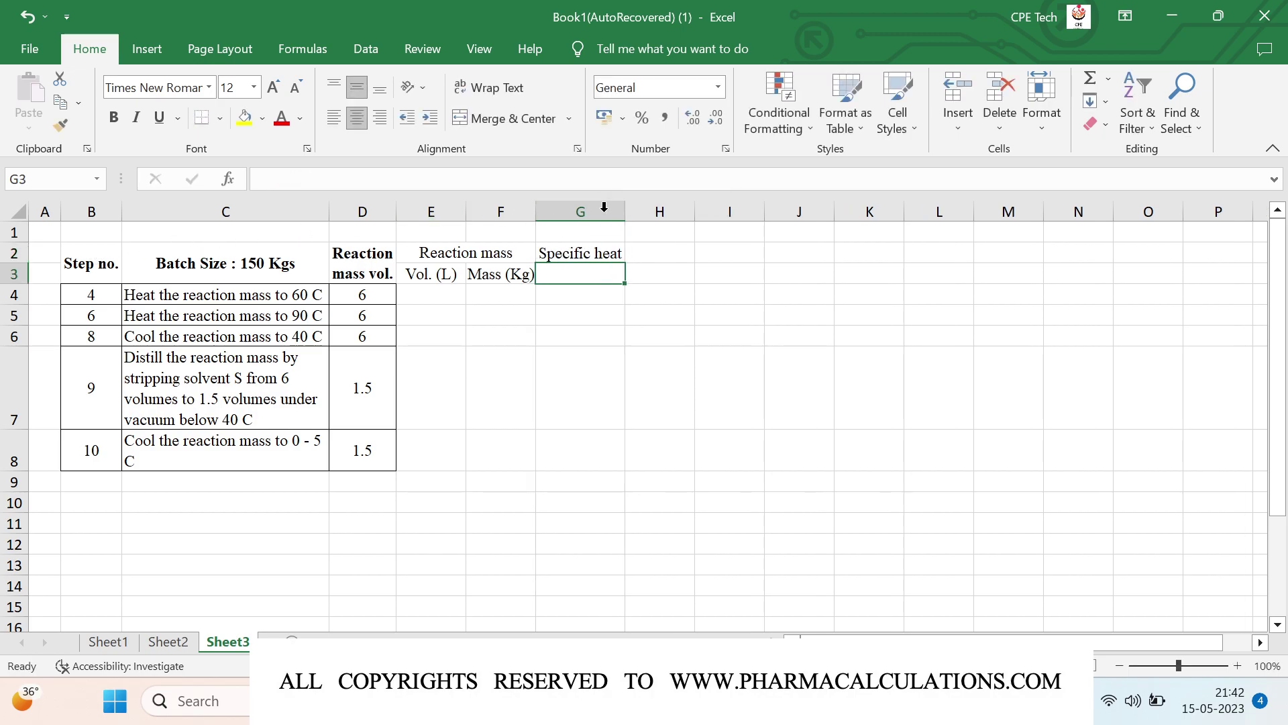
# Enter the unit "Kcal/Kg.C" in cell G3 under Specific heat.
pyautogui.write('KCal')
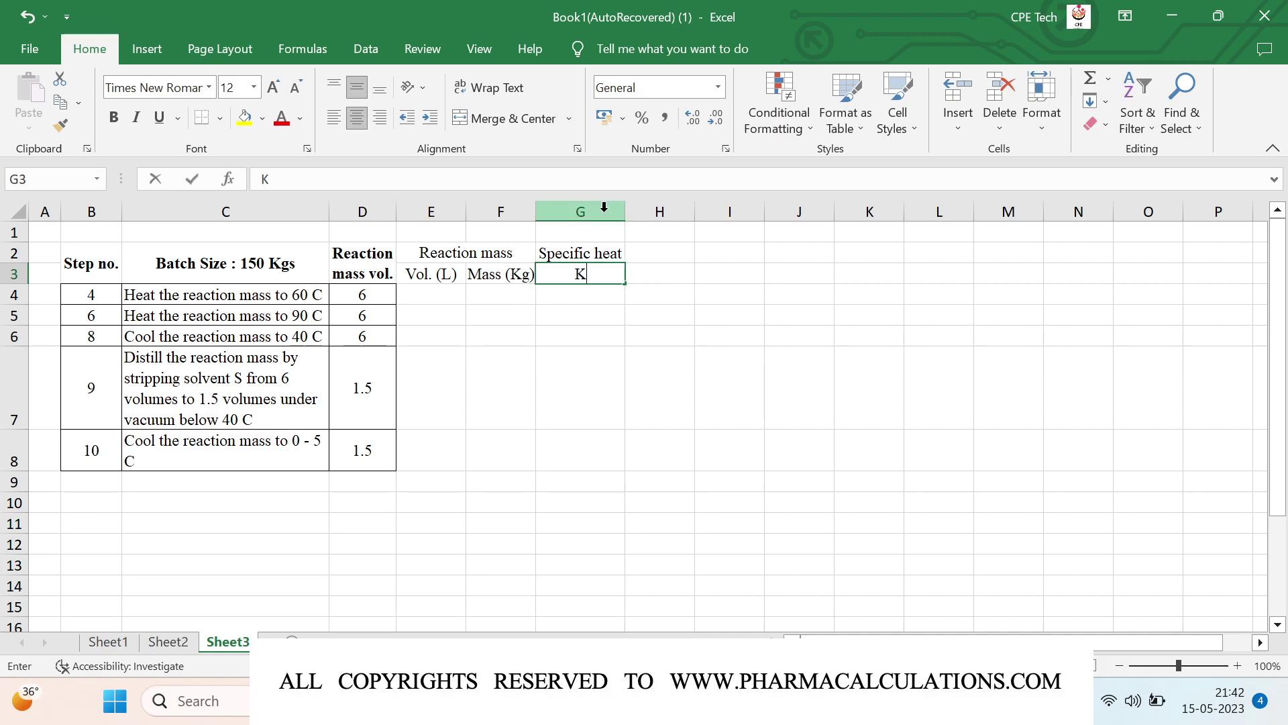
pyautogui.press('BackSpace')
pyautogui.press('BackSpace')
pyautogui.press('BackSpace')
pyautogui.write('cal/Kg')
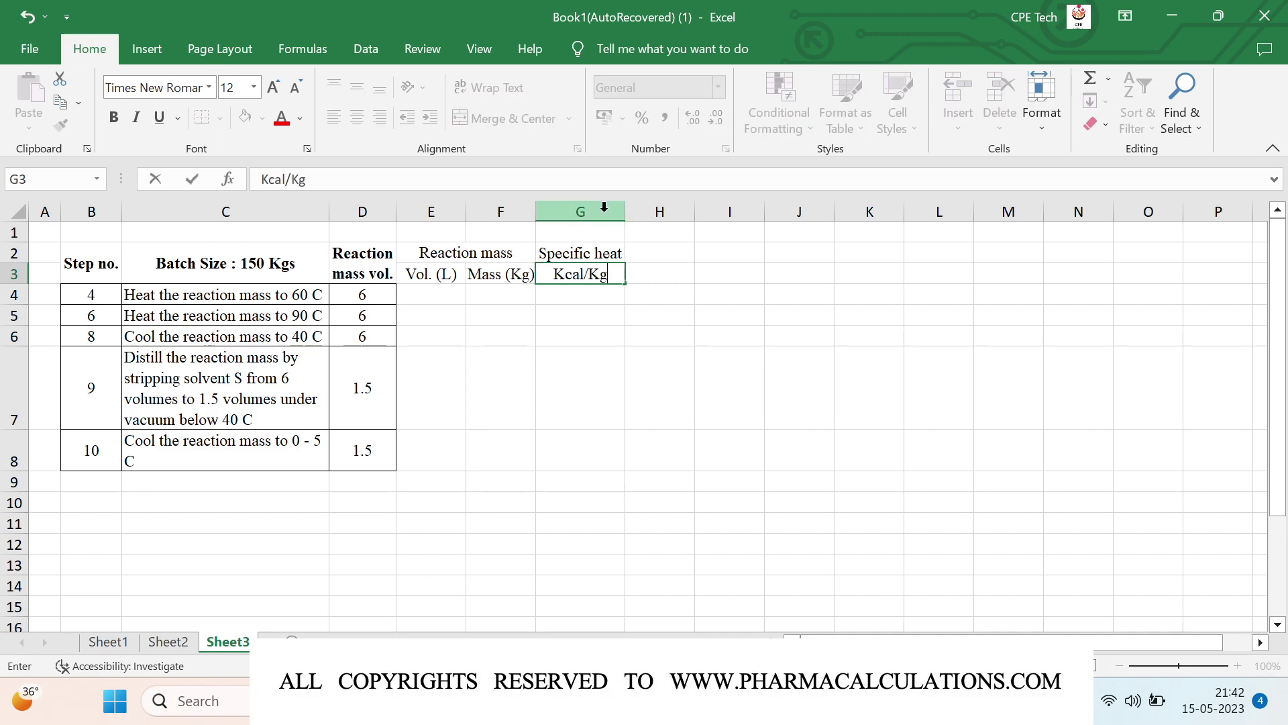
pyautogui.write('.C')
pyautogui.press('Tab')
# Enter the heading "dT" in cell H2 with the unit "C" below it in H3.
pyautogui.press('Up')
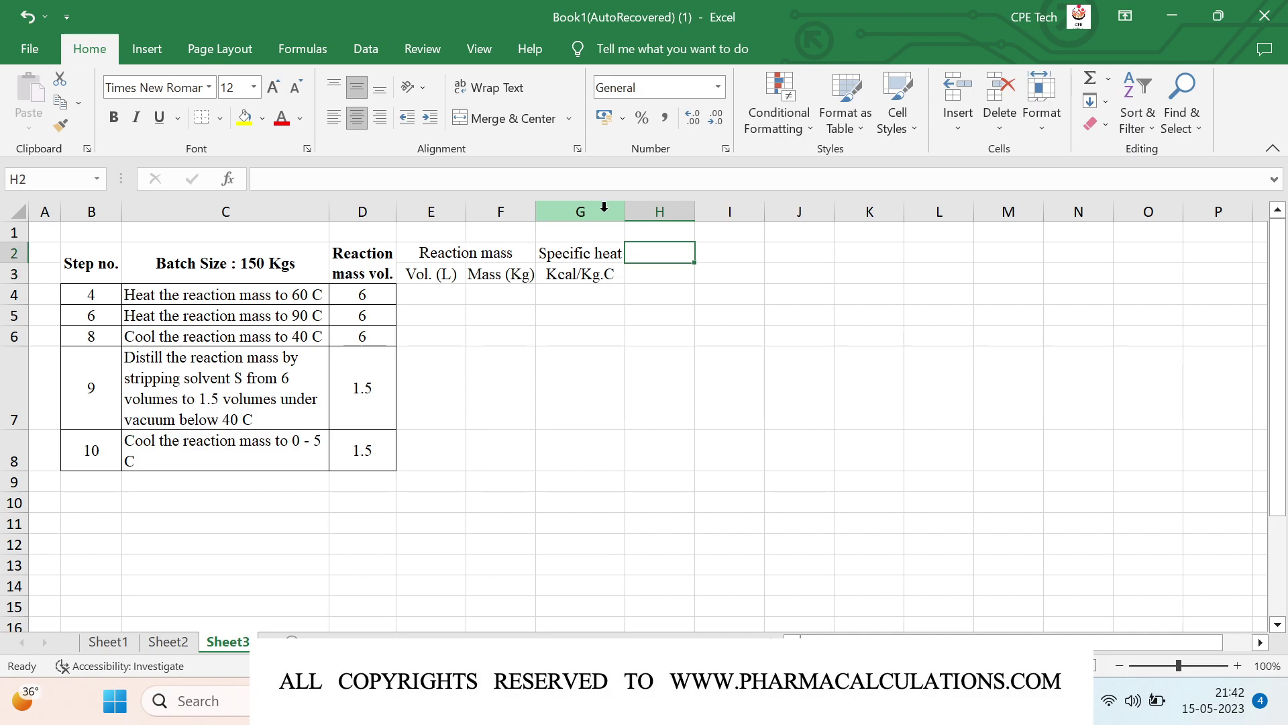
pyautogui.write('dT')
pyautogui.press('Return')
pyautogui.write('C')
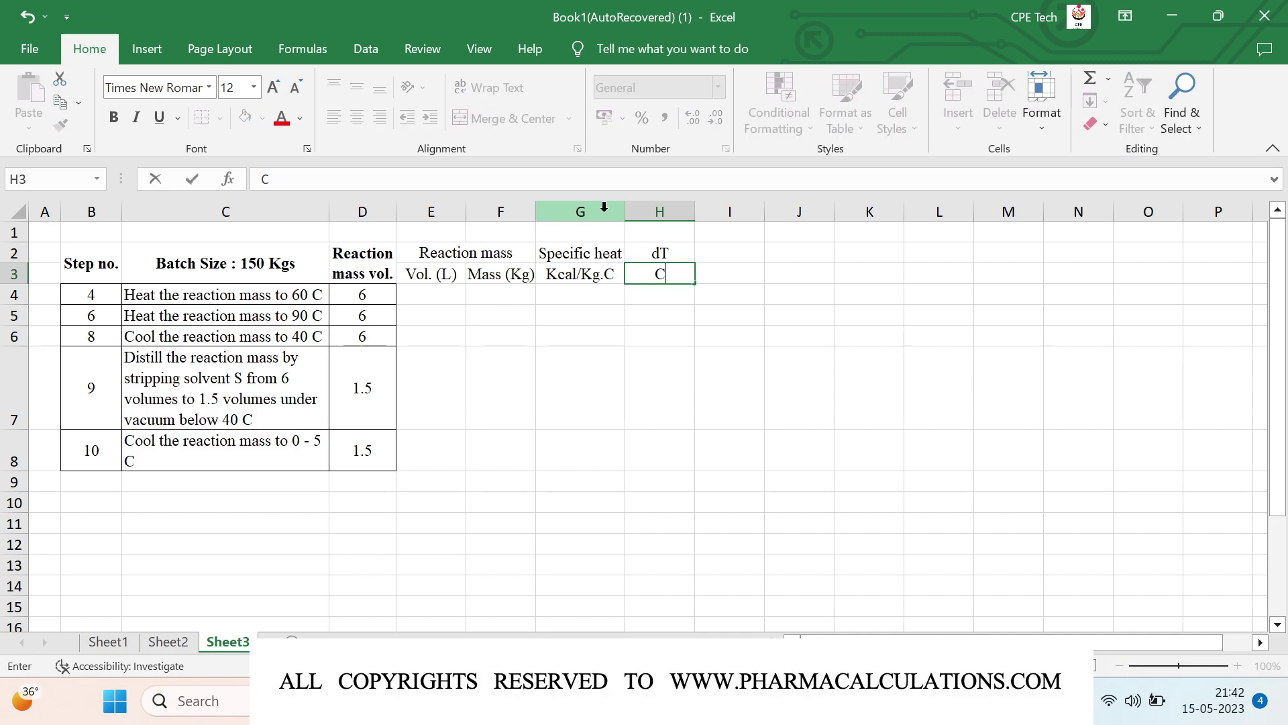
pyautogui.press('Return')
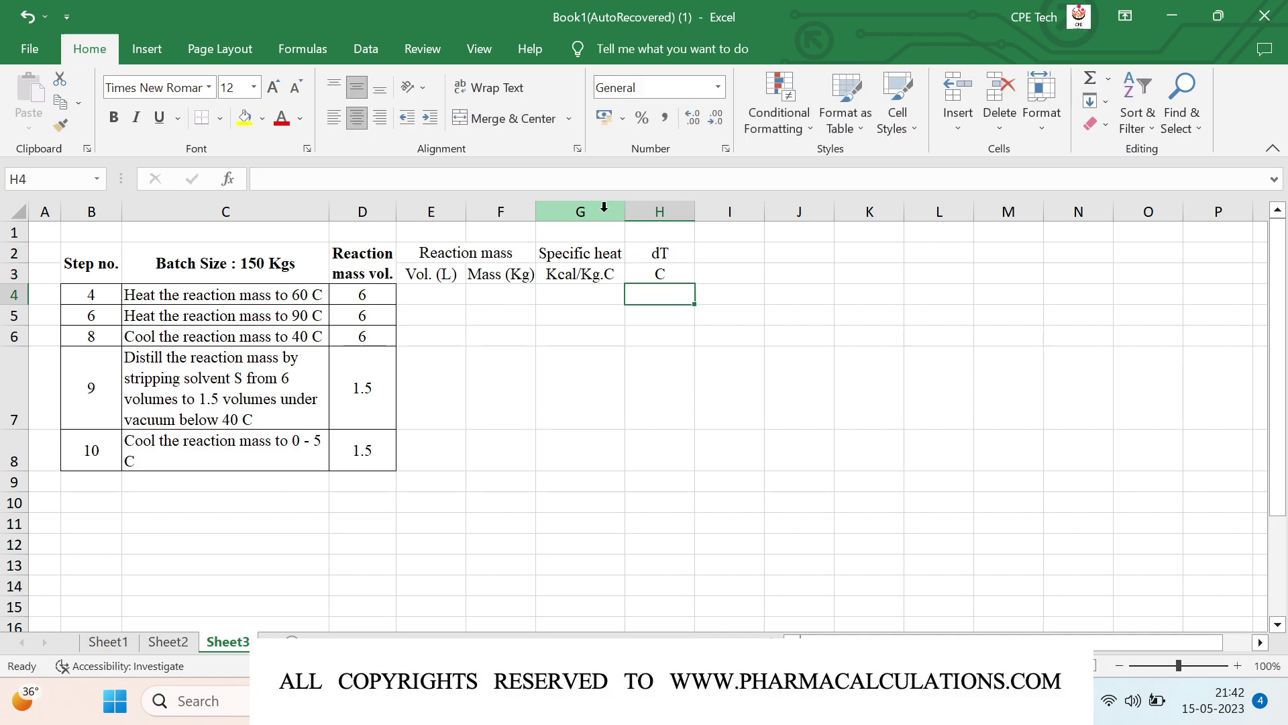
# Enter the heading "Heat of vaporation" in cell I2.
pyautogui.press('Up')
pyautogui.press('Up')
pyautogui.press('Right')
pyautogui.press('Left')
pyautogui.press('Right')
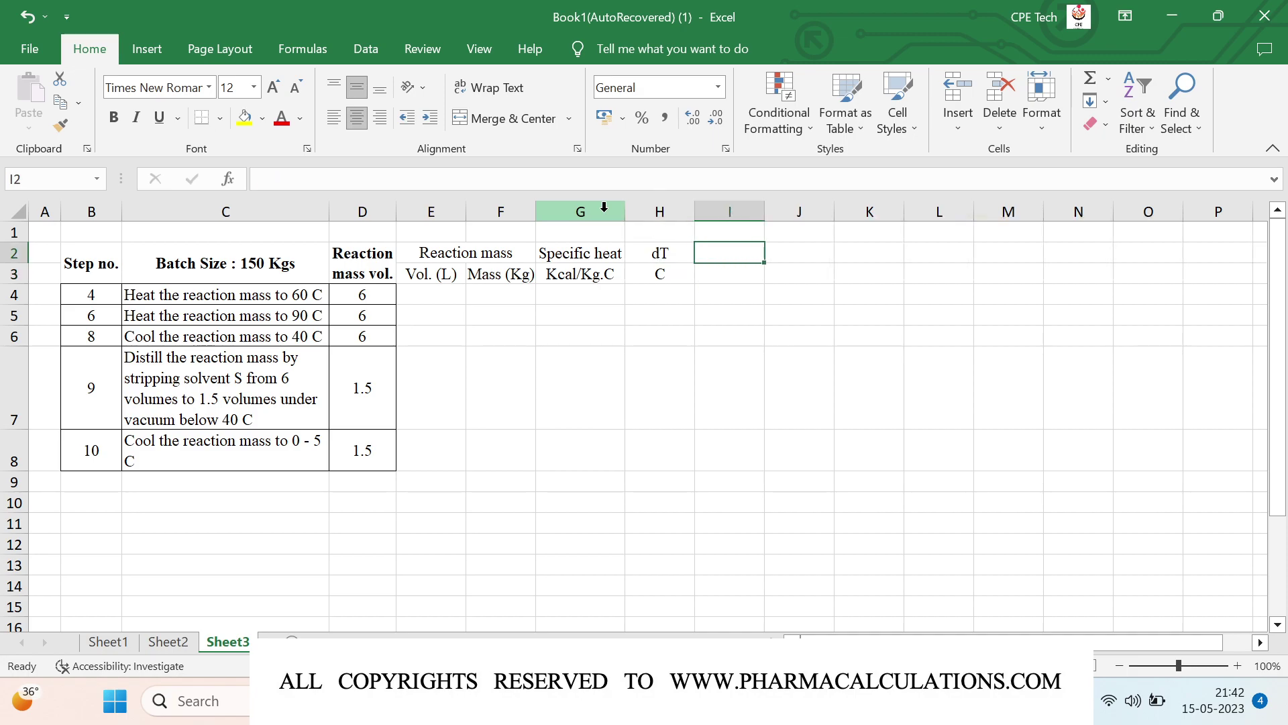
pyautogui.write('Heat of ')
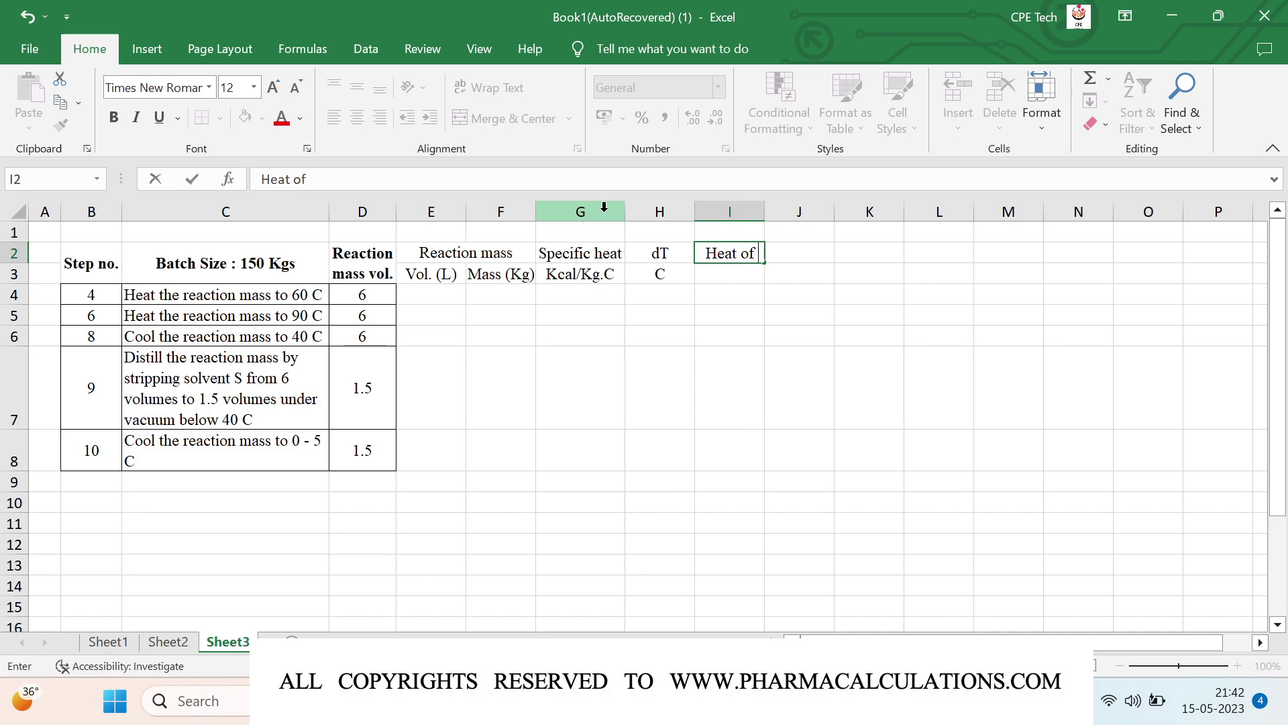
pyautogui.write('vapor')
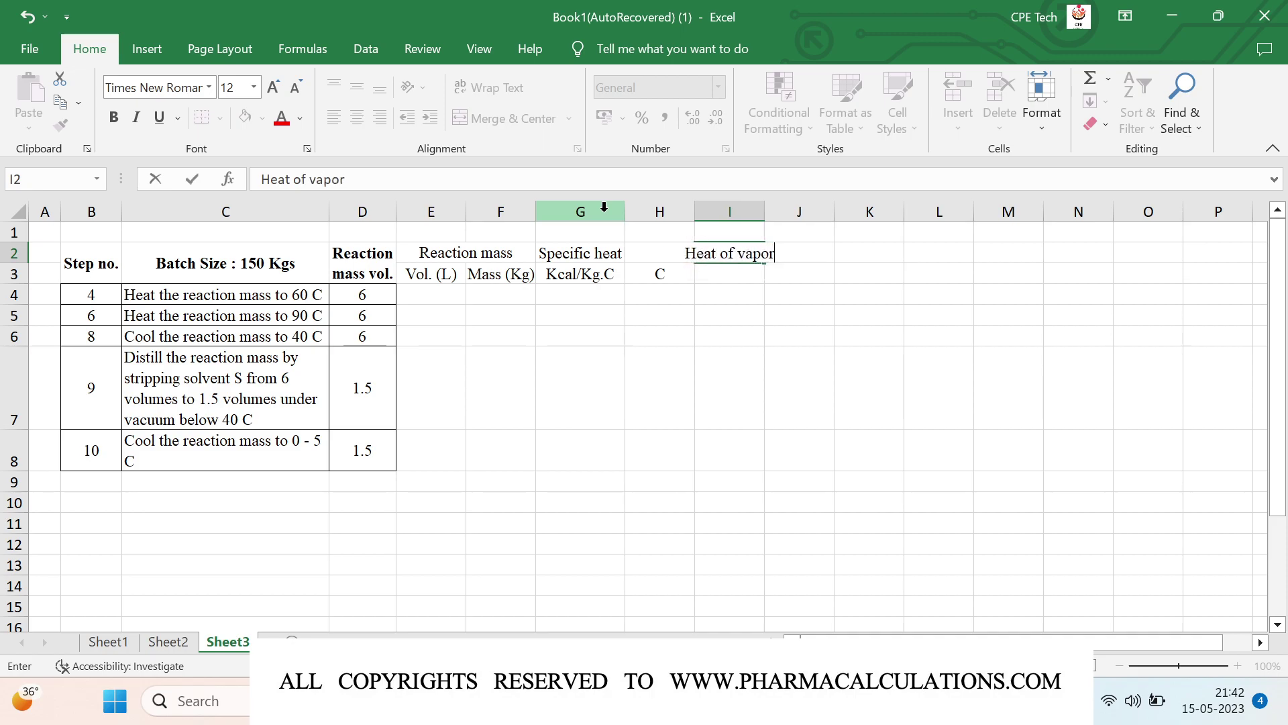
pyautogui.write('at')
pyautogui.write('ion')
pyautogui.press('Return')
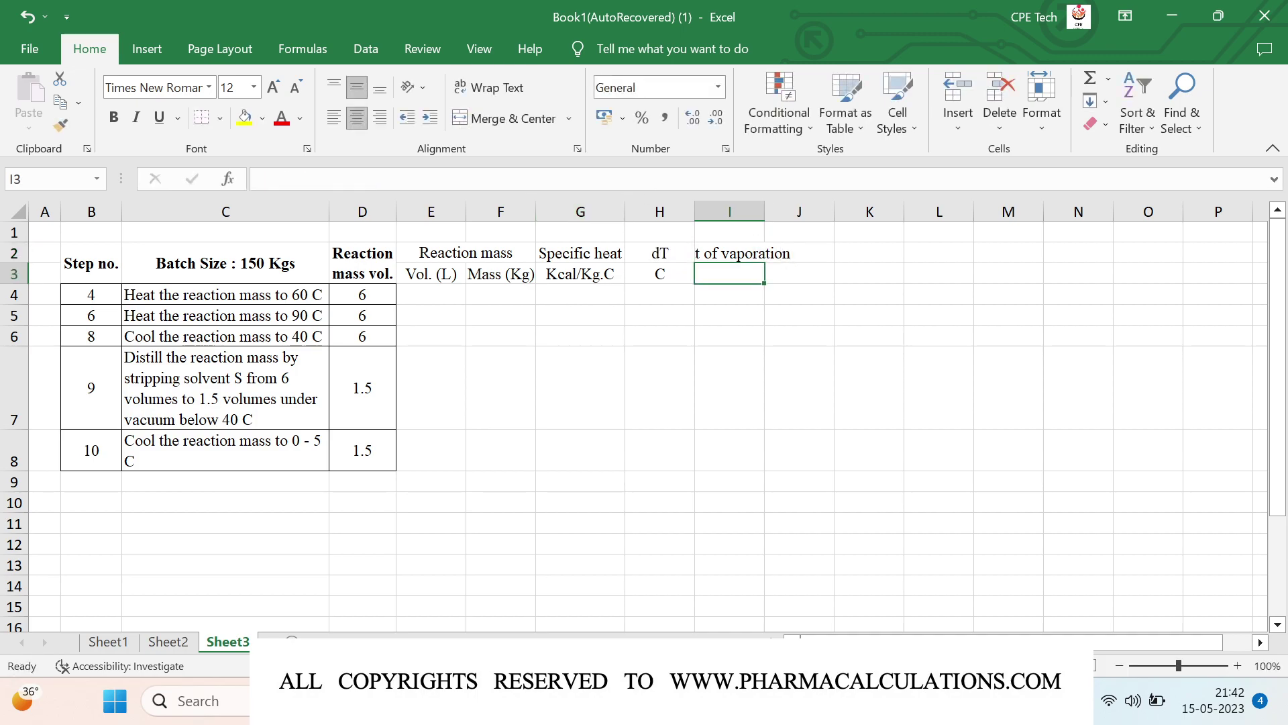
# Autofit the width of column I and enter the unit "Kcal/Kg" in cell I3.
pyautogui.doubleClick(761, 207)
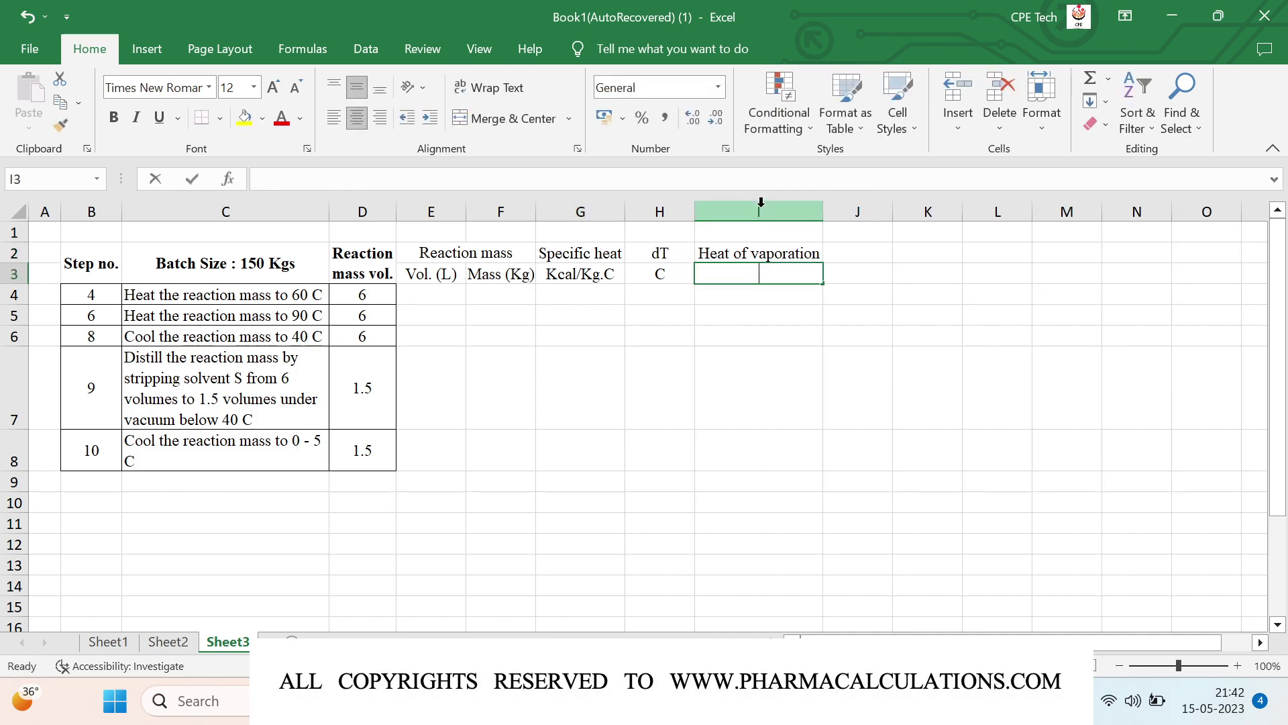
pyautogui.write('Kcal/Kg')
pyautogui.press('Tab')
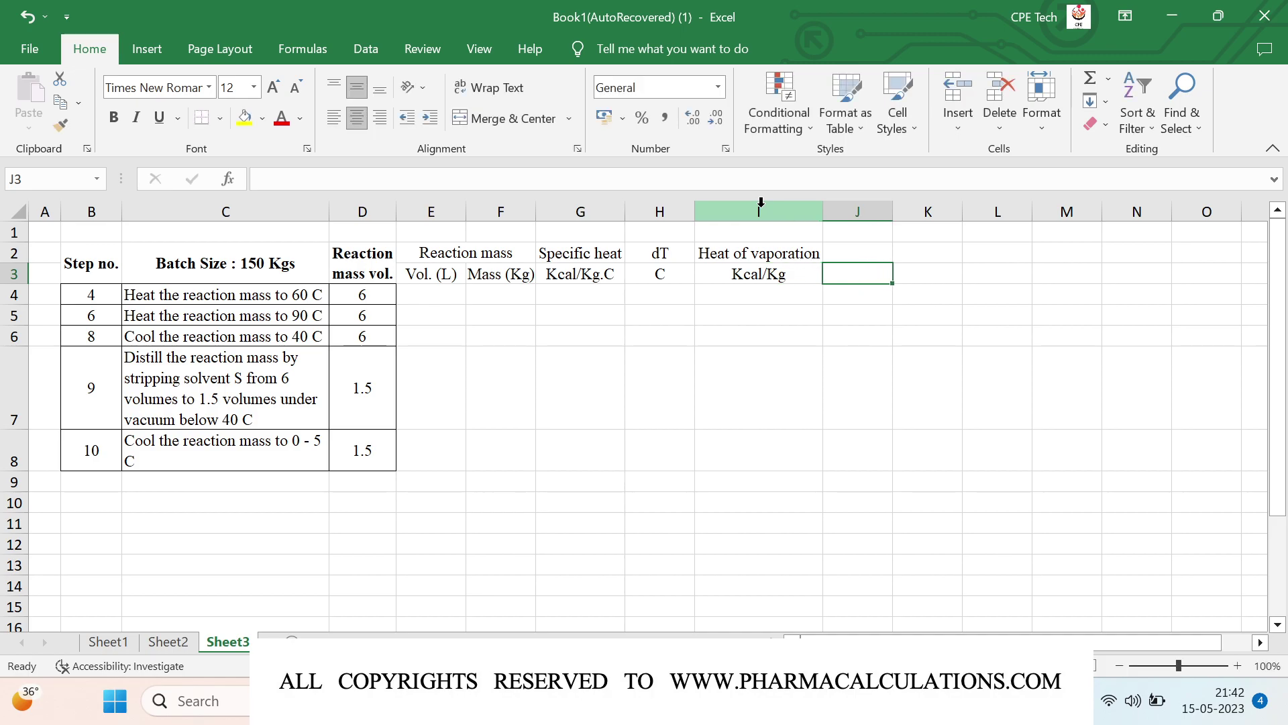
# Enter the heading "Sensible heat" in cell J2 with the unit "Kcal" in J3.
pyautogui.press('Up')
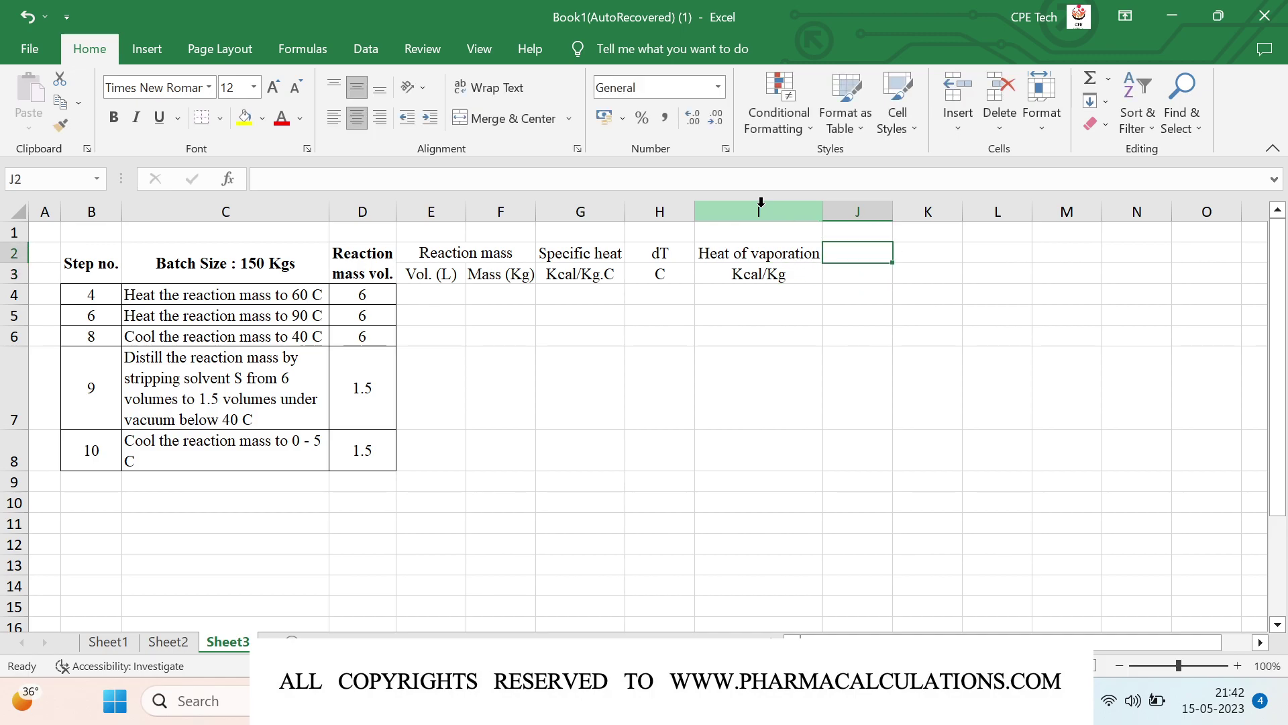
pyautogui.write('Sen')
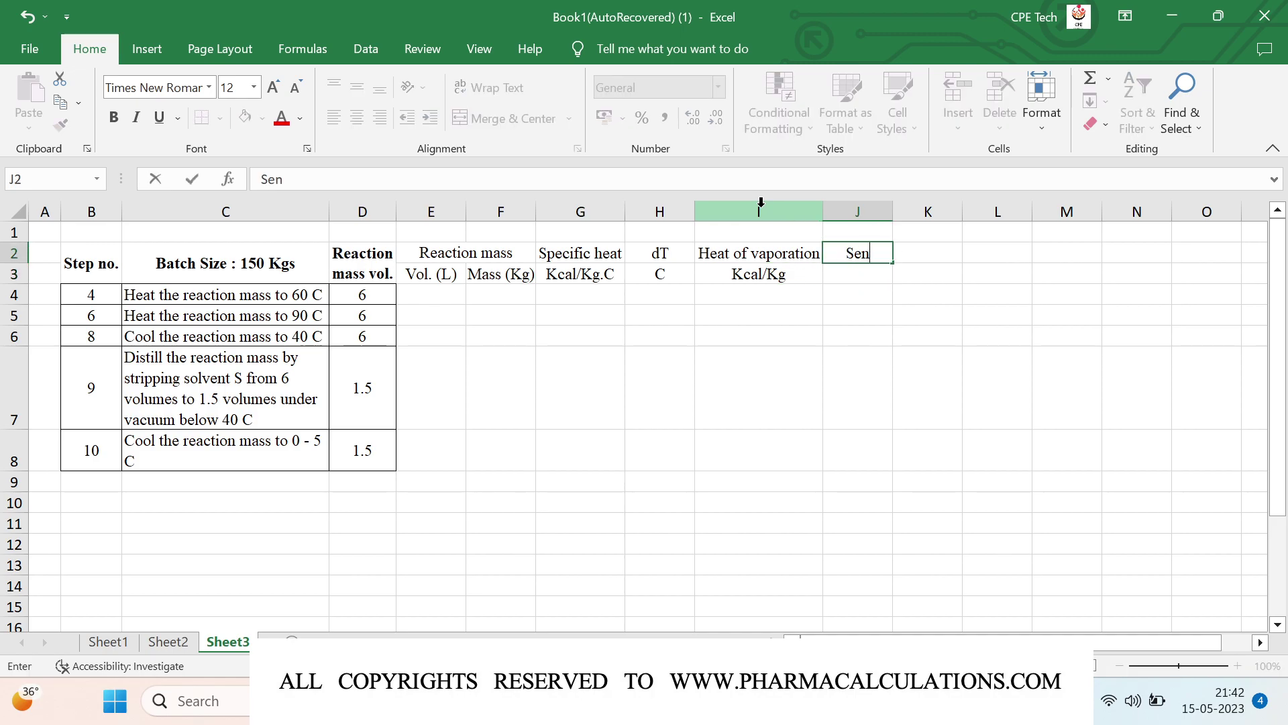
pyautogui.write('sible heat')
pyautogui.press('Tab')
pyautogui.press('Return')
pyautogui.write('Kcal')
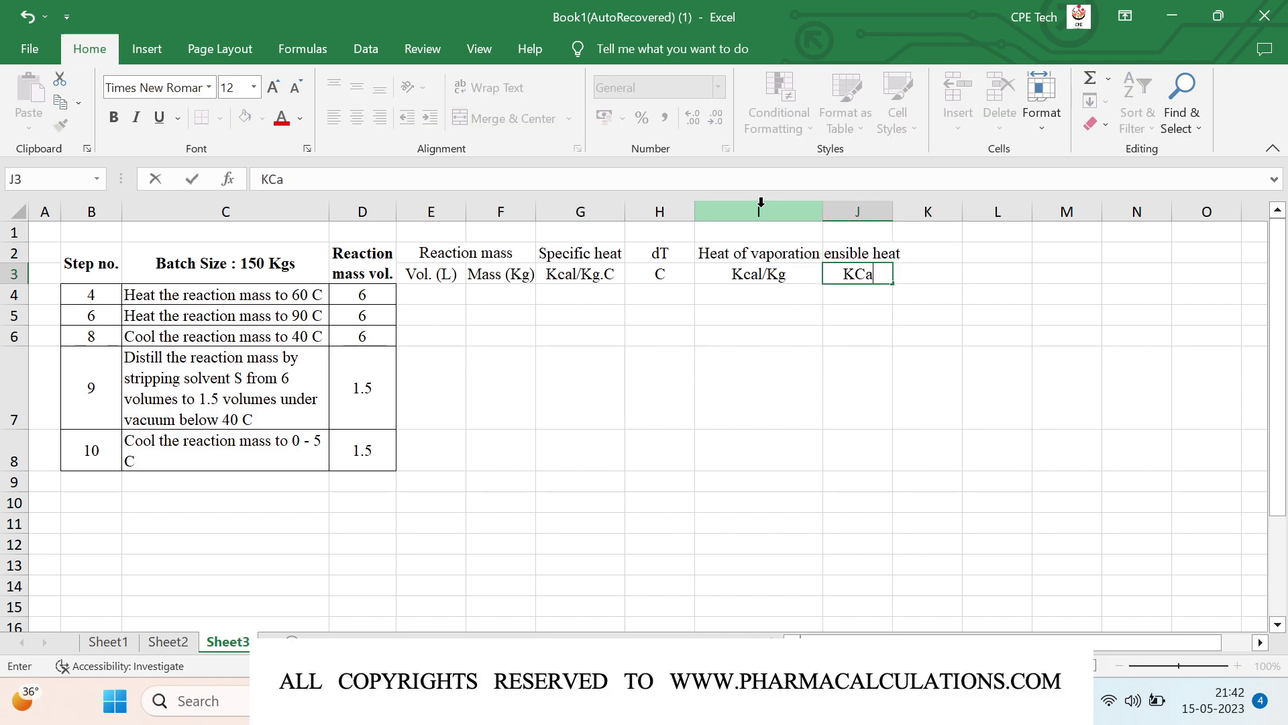
pyautogui.press('Tab')
# Enter "Latent heat" in K2 with the unit "Kcal" in K3, and widen columns J and K to fit their headings.
pyautogui.press('Up')
pyautogui.write('La')
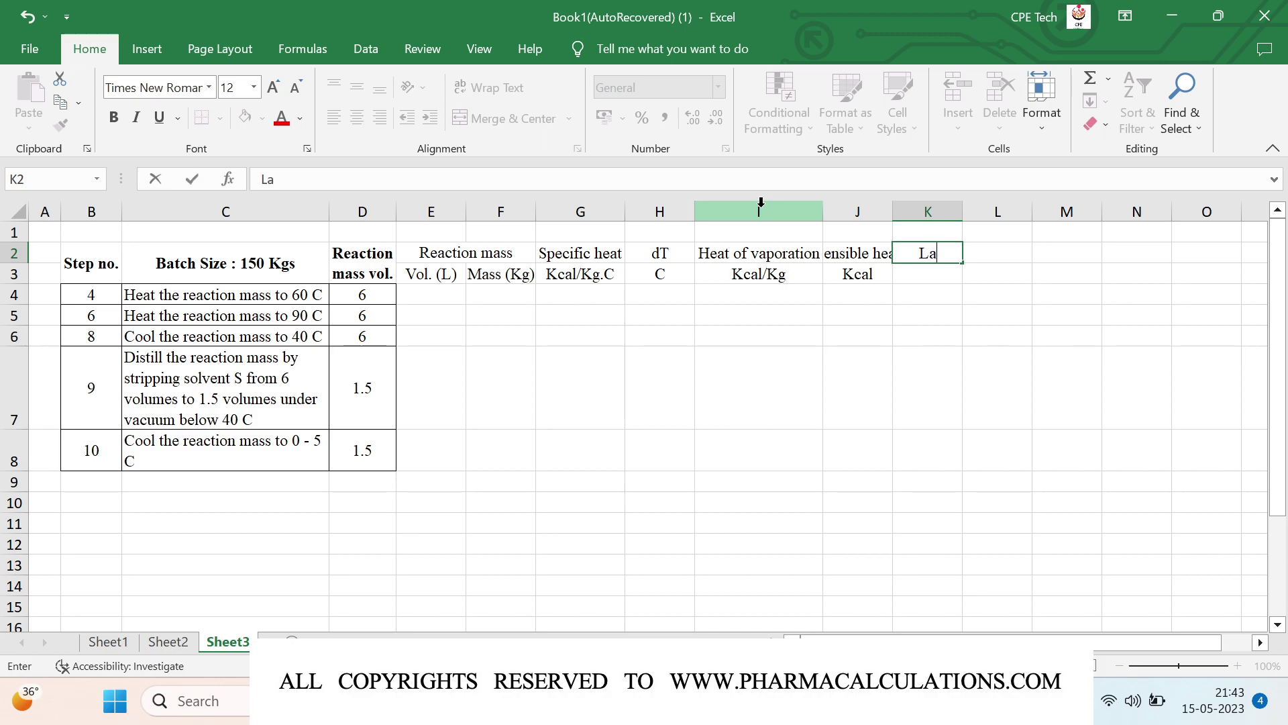
pyautogui.write('tent heat')
pyautogui.press('Return')
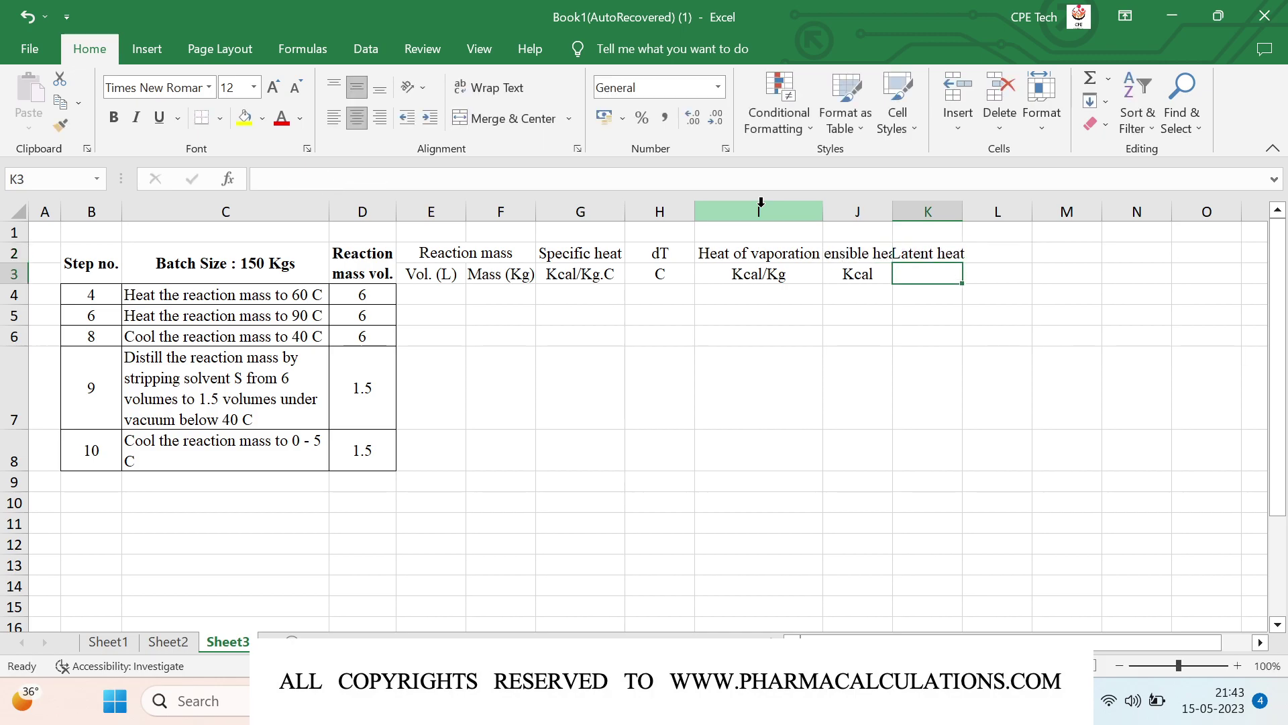
pyautogui.write('Kcal')
pyautogui.press('Return')
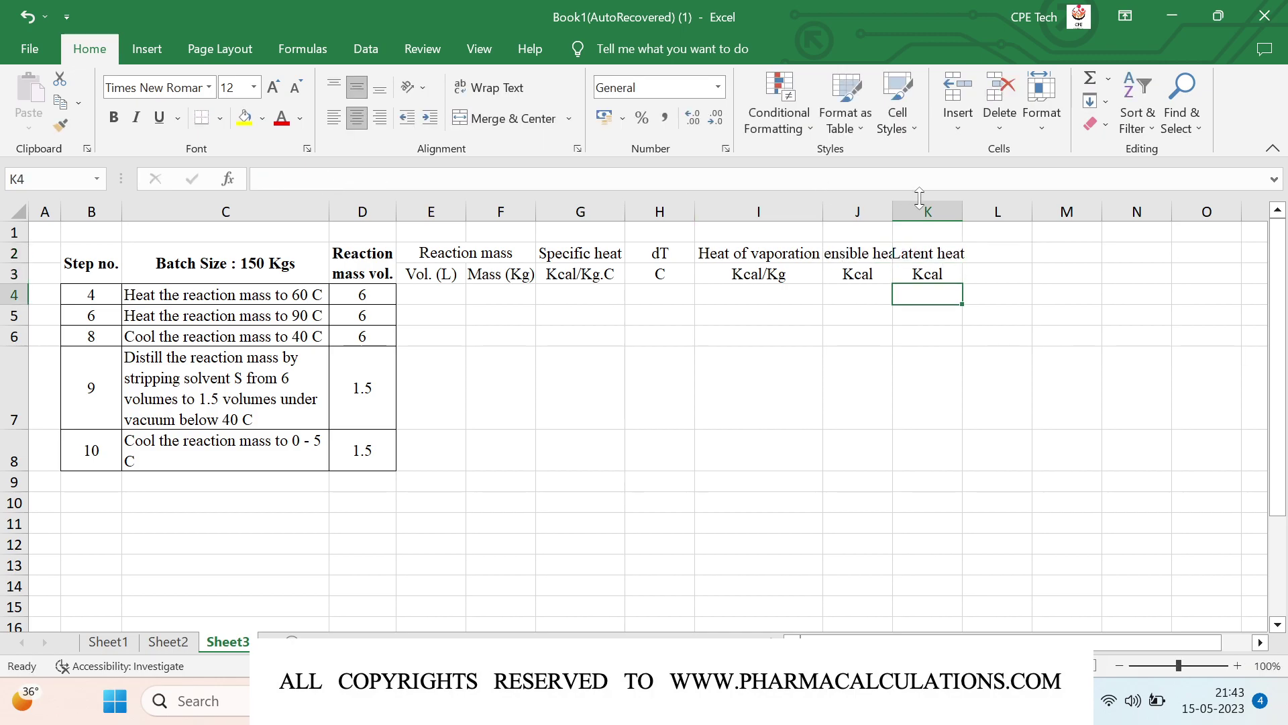
pyautogui.moveTo(893, 203); pyautogui.dragTo(993, 205)
pyautogui.click(1028, 251)
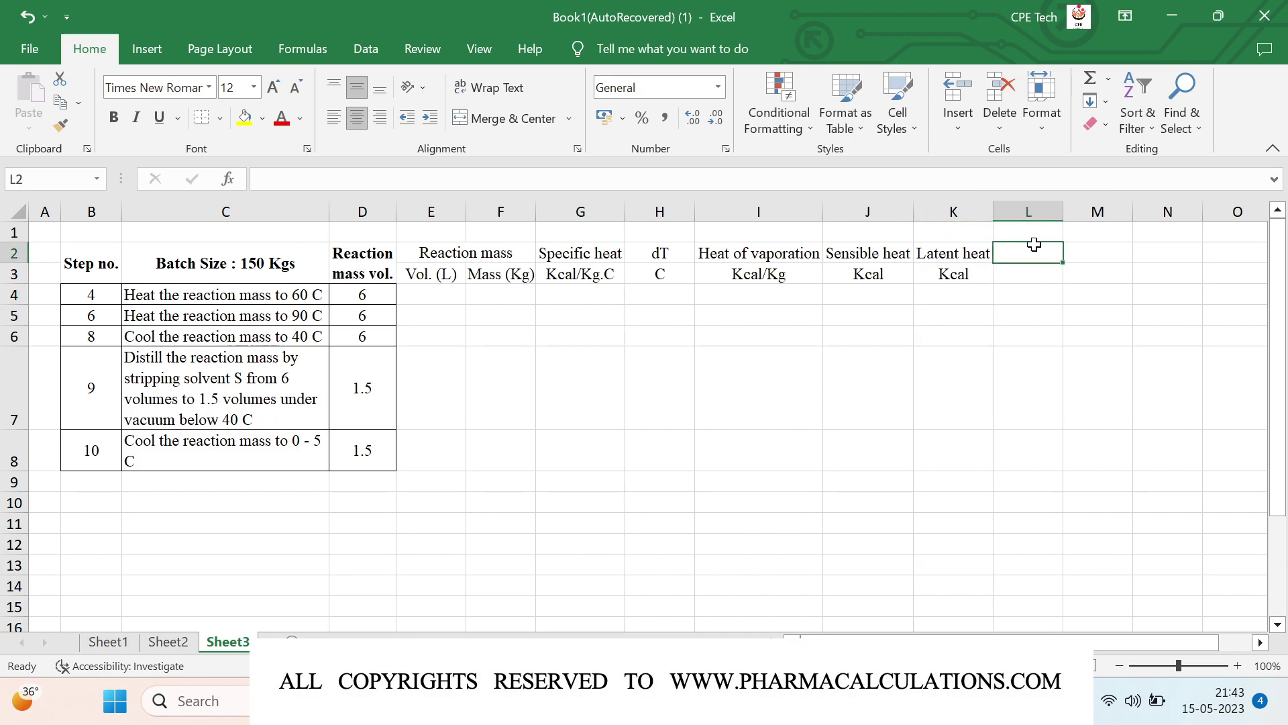
# Enter the heading "Cooling capacity" in L2 with the unit "TR" in L3, and autofit the width of column L.
pyautogui.write('Coolin')
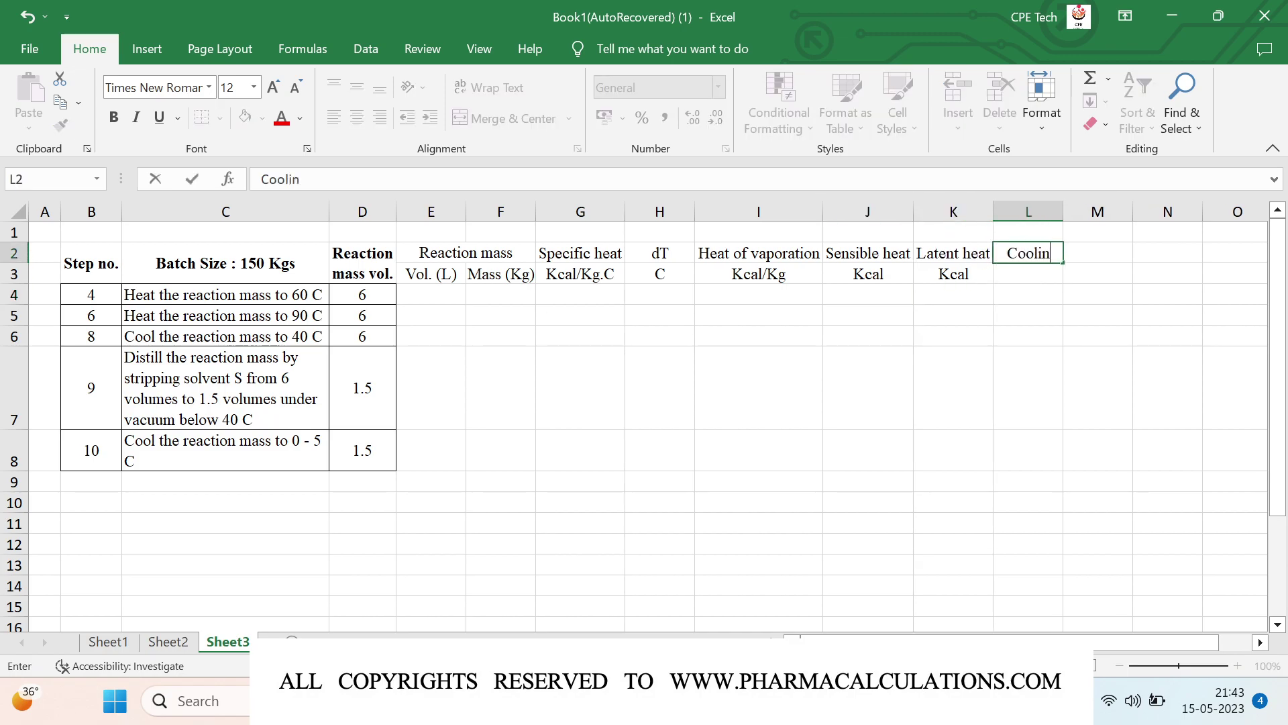
pyautogui.write('g capacity')
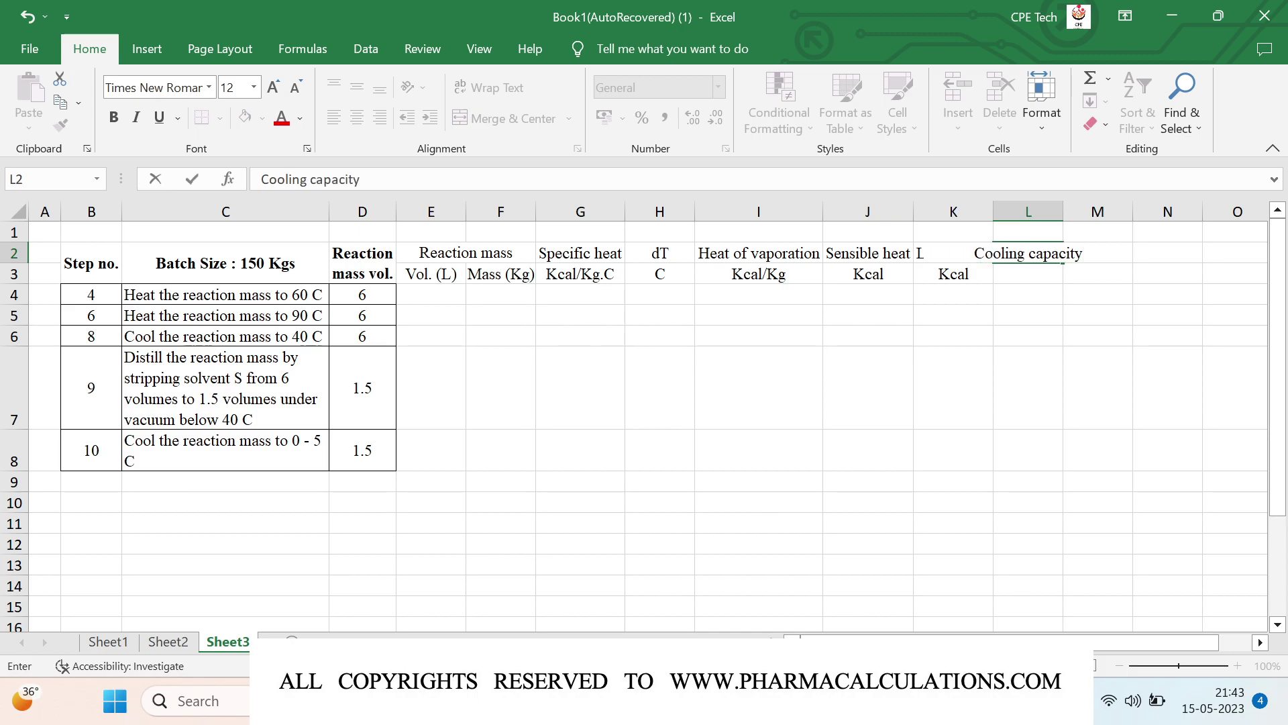
pyautogui.press('Return')
pyautogui.write('TR')
pyautogui.press('Return')
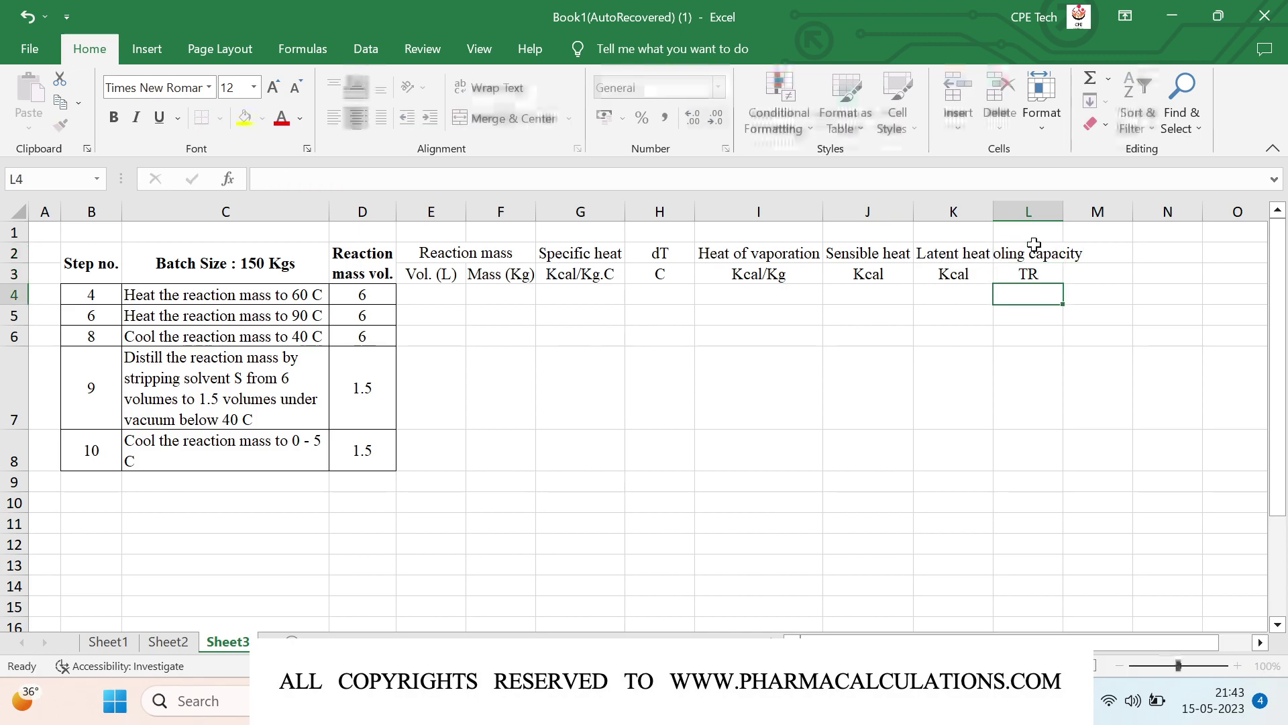
pyautogui.doubleClick(1062, 211)
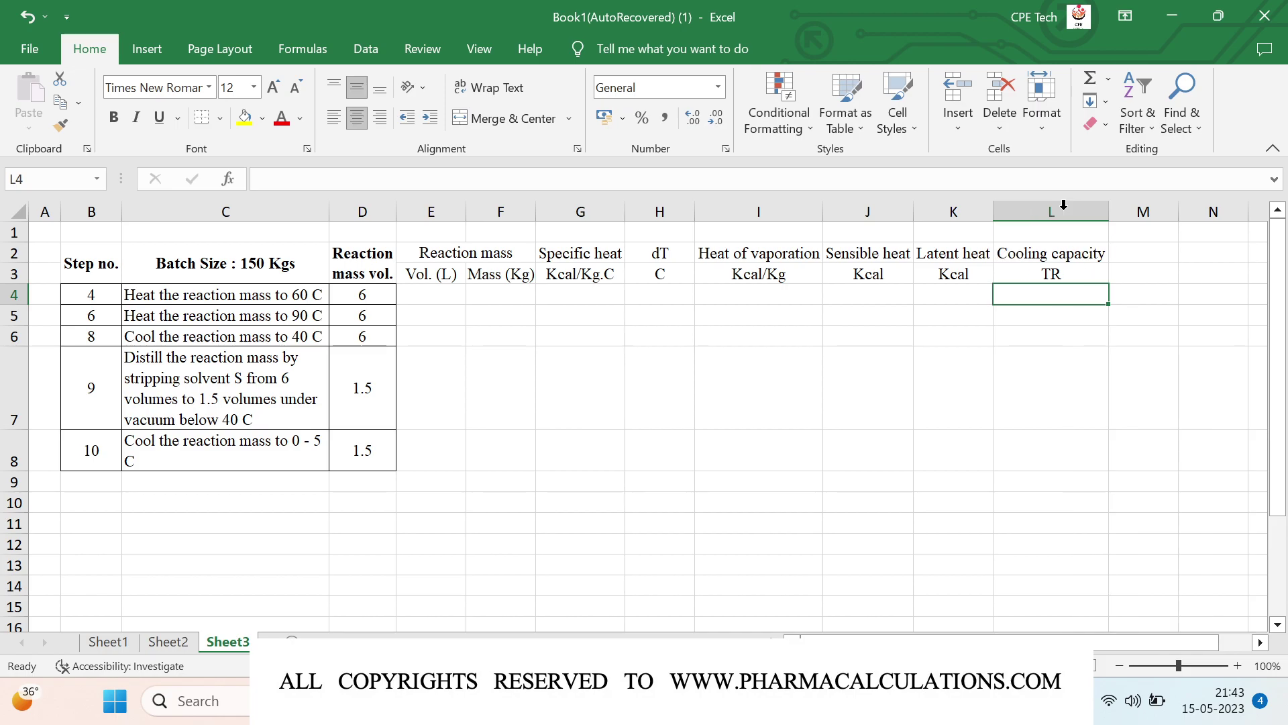
# Enter the heading "Steam req." in M2 with the unit "Kgs" in M3, and autofit the width of column M.
pyautogui.press('Up')
pyautogui.press('Up')
pyautogui.press('Right')
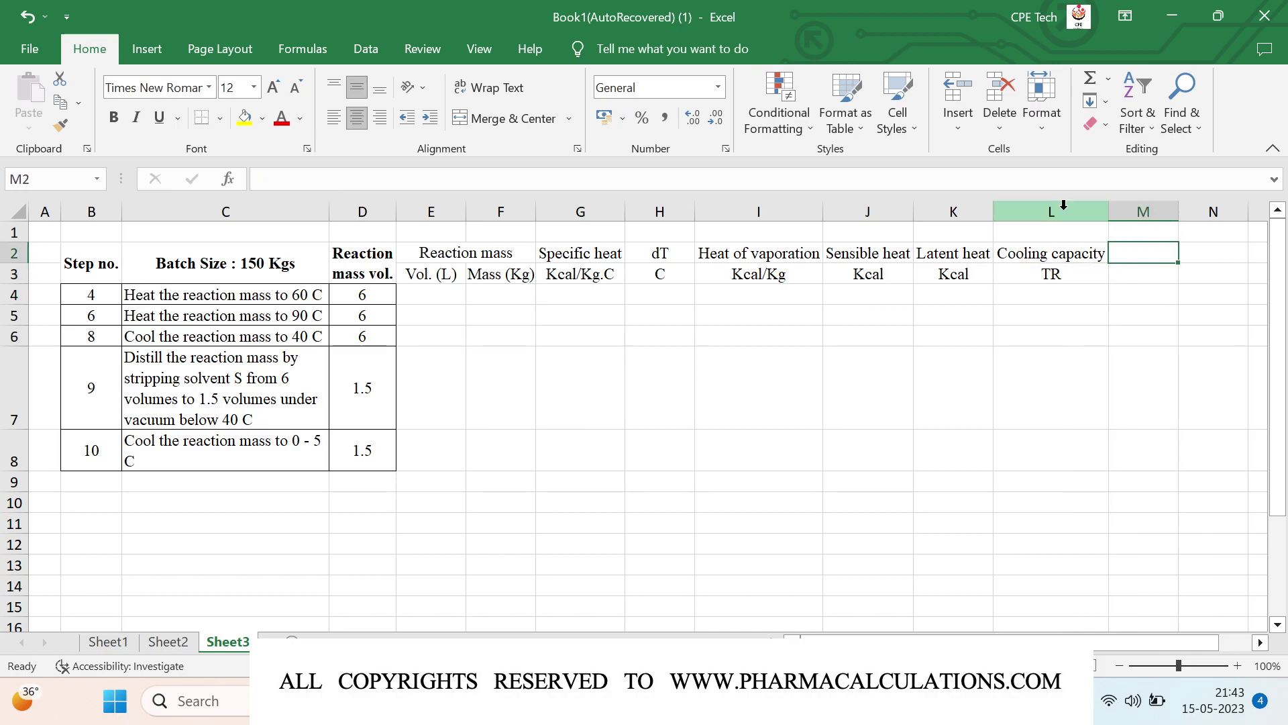
pyautogui.write('Steam')
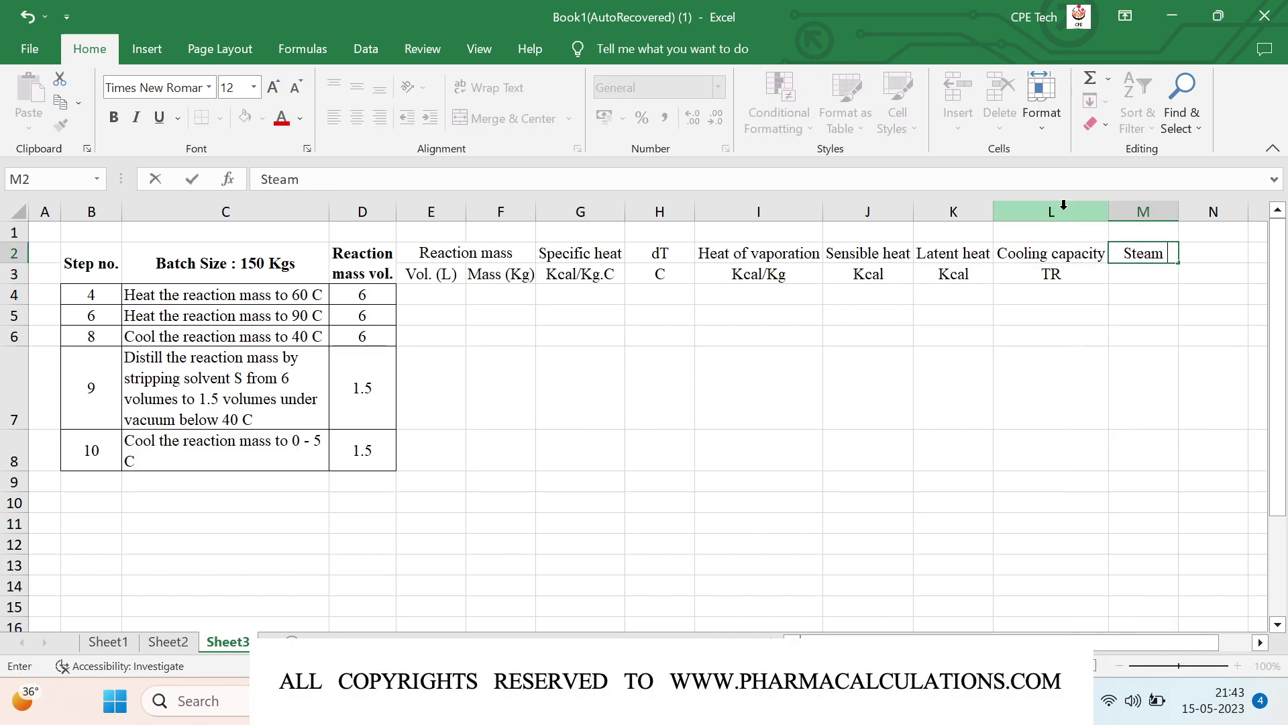
pyautogui.write(' req.')
pyautogui.press('Return')
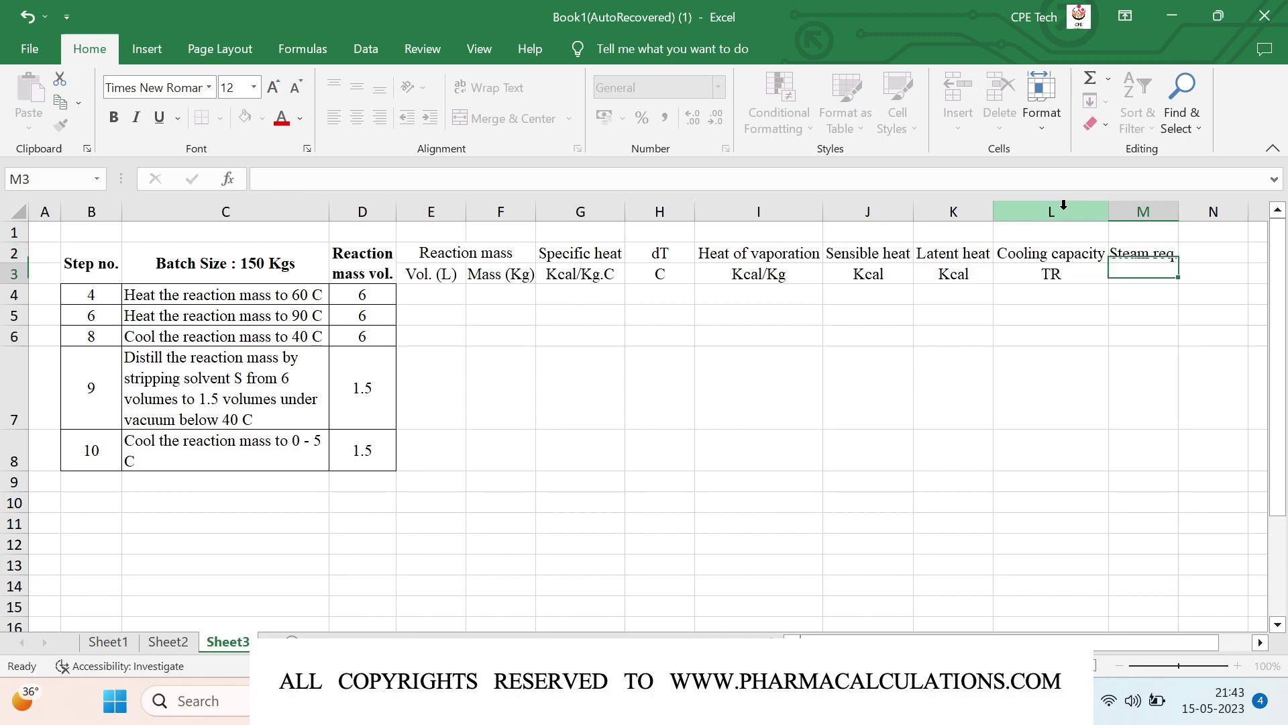
pyautogui.write('Kgs')
pyautogui.press('Return')
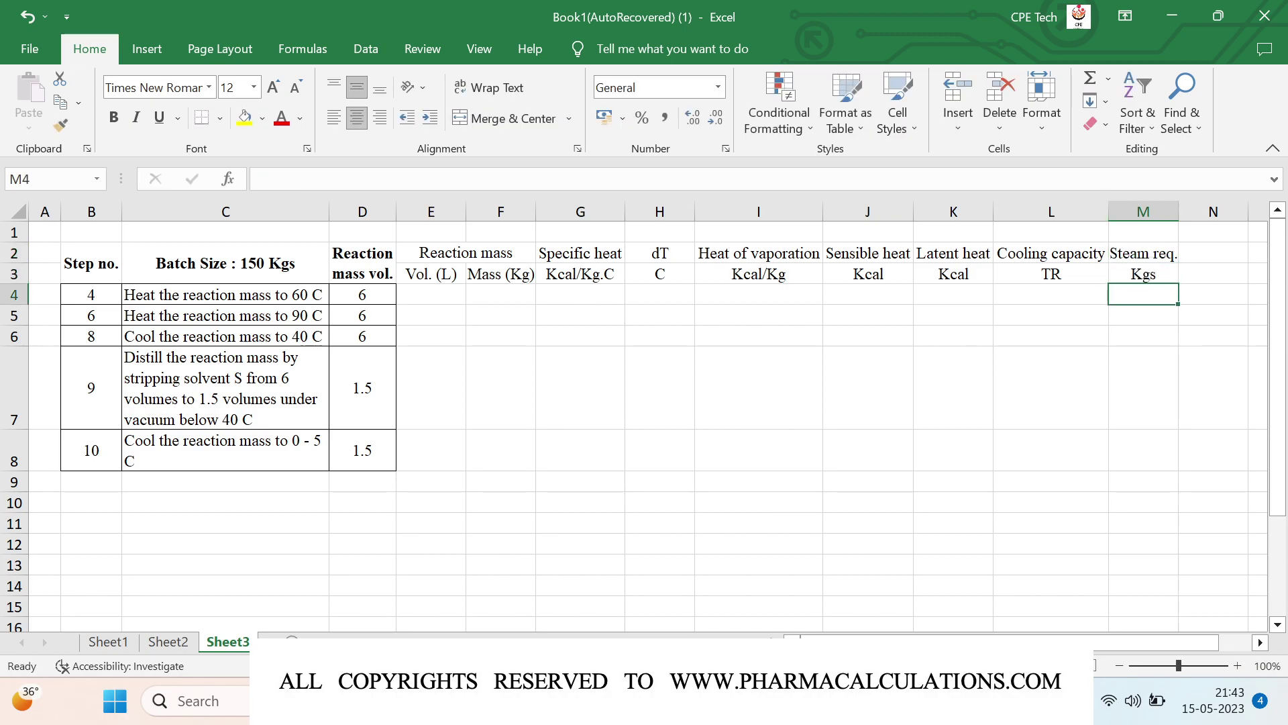
pyautogui.doubleClick(1179, 210)
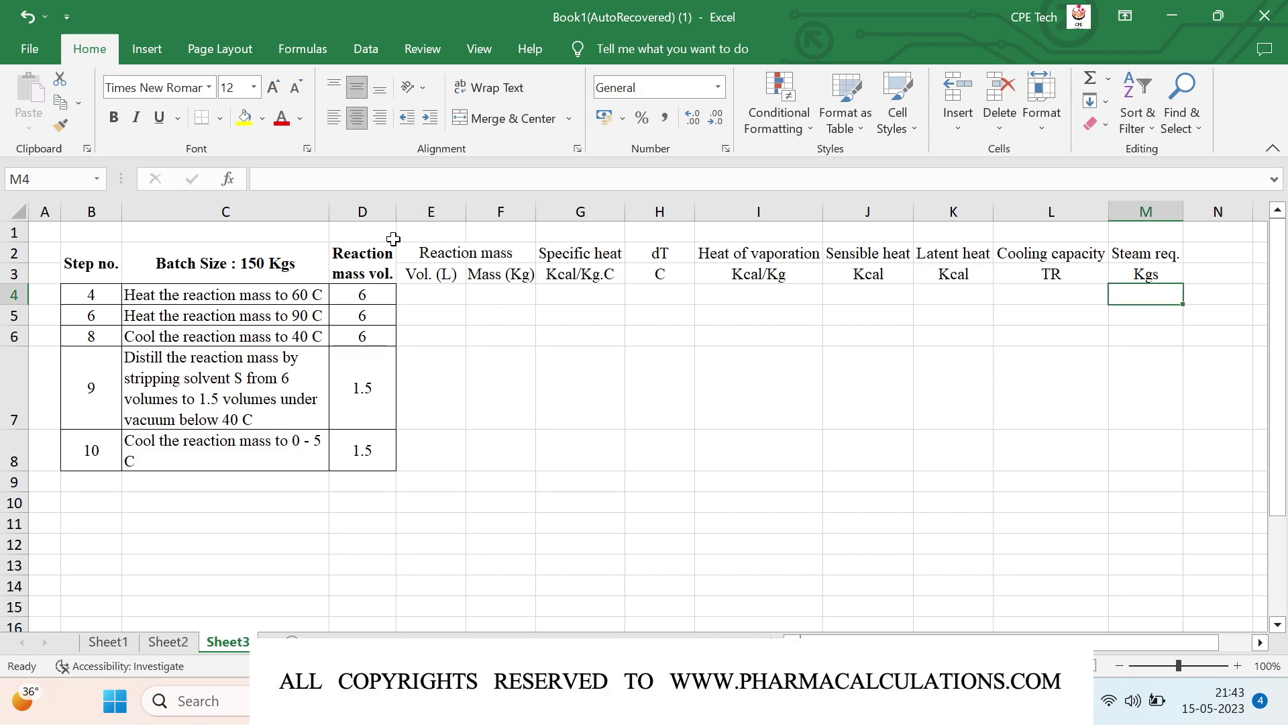
# Apply all borders to the whole table, from the Step no. heading in B2 through cell M8.
pyautogui.click(115, 266)
pyautogui.hotkey('shift', 'Right')
pyautogui.hotkey('shift', 'Right')
pyautogui.hotkey('shift', 'Right')
pyautogui.hotkey('shift', 'Right')
pyautogui.hotkey('shift', 'Right')
pyautogui.hotkey('shift', 'Right')
pyautogui.hotkey('shift', 'Right')
pyautogui.hotkey('shift', 'Right')
pyautogui.hotkey('shift', 'Right')
pyautogui.hotkey('shift', 'Right')
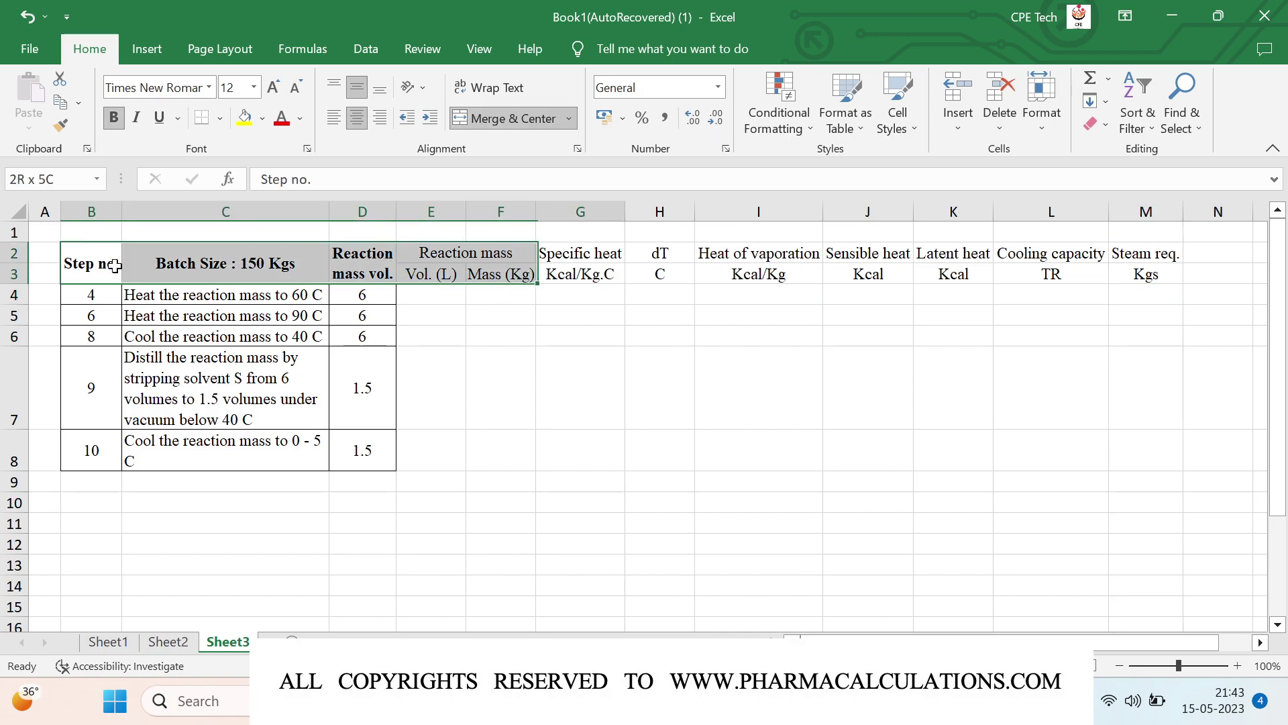
pyautogui.hotkey('shift', 'Down')
pyautogui.hotkey('shift', 'Down')
pyautogui.hotkey('shift', 'Down')
pyautogui.hotkey('shift', 'Down')
pyautogui.hotkey('shift', 'Down')
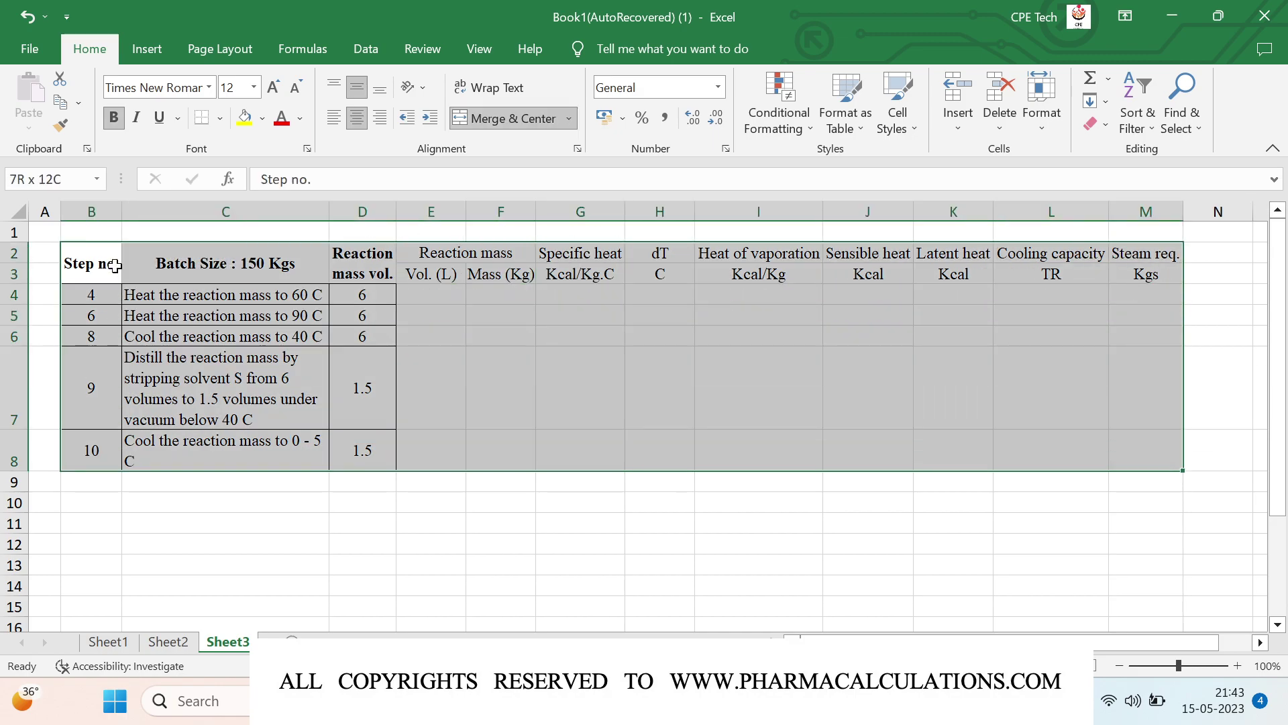
pyautogui.click(220, 118)
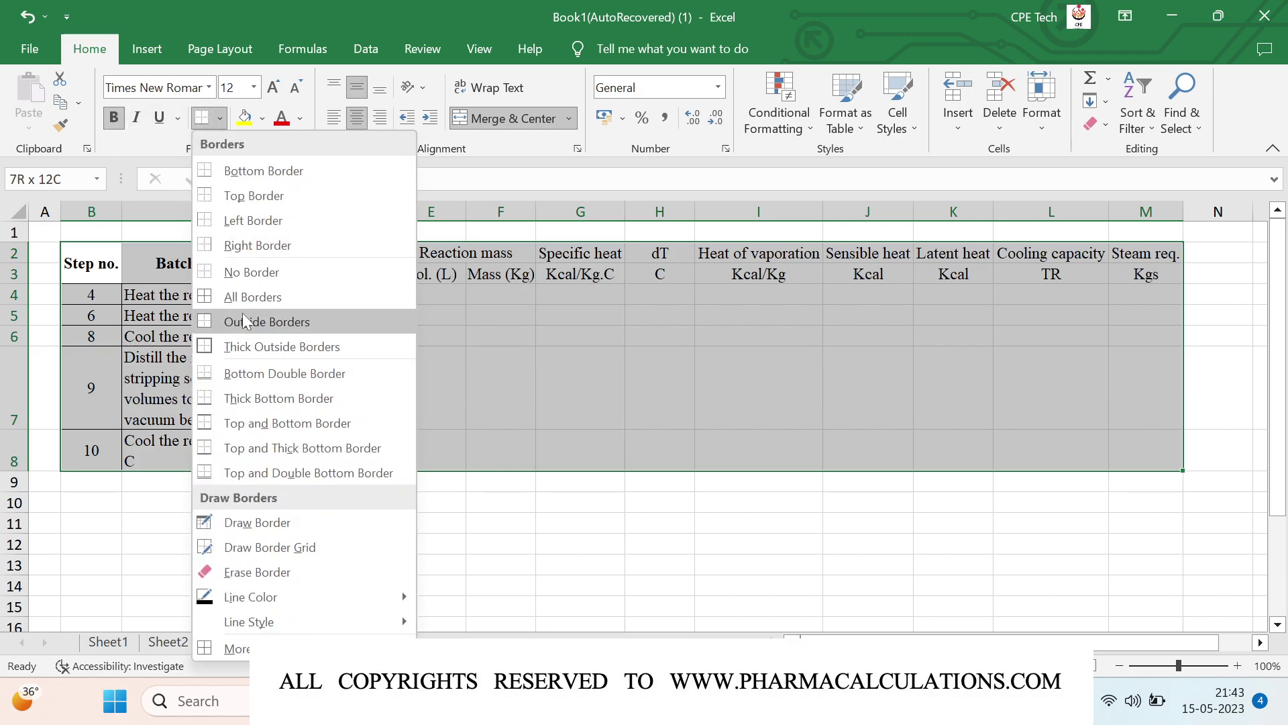
pyautogui.click(224, 296)
# Widen column C slightly so the step 10 description fits on one line, and autofit the height of all rows.
pyautogui.click(226, 388)
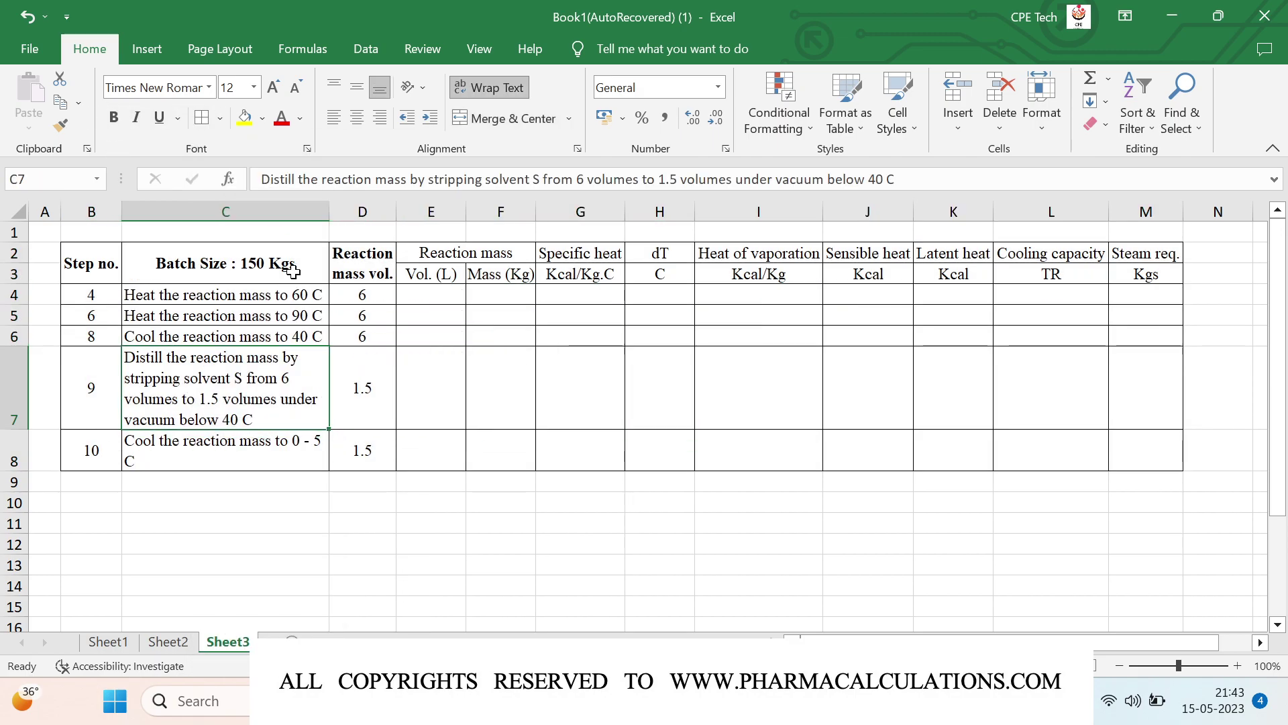
pyautogui.moveTo(325, 216); pyautogui.dragTo(345, 228)
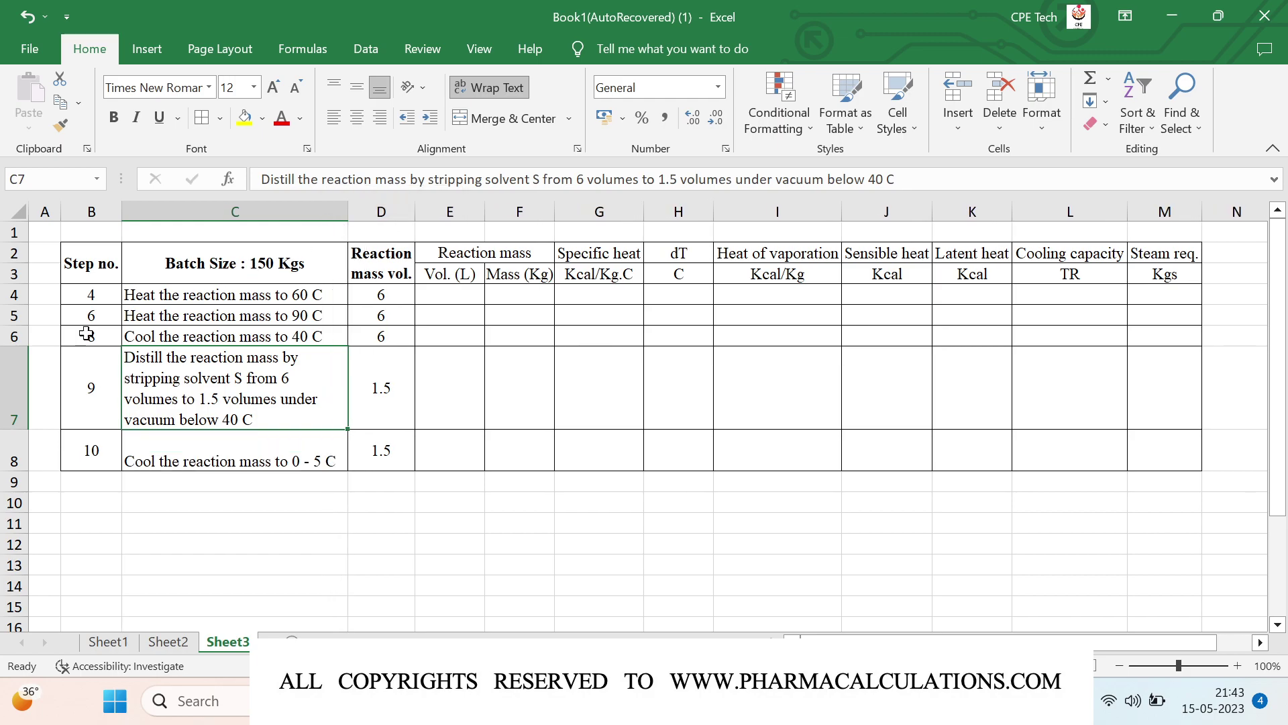
pyautogui.click(16, 212)
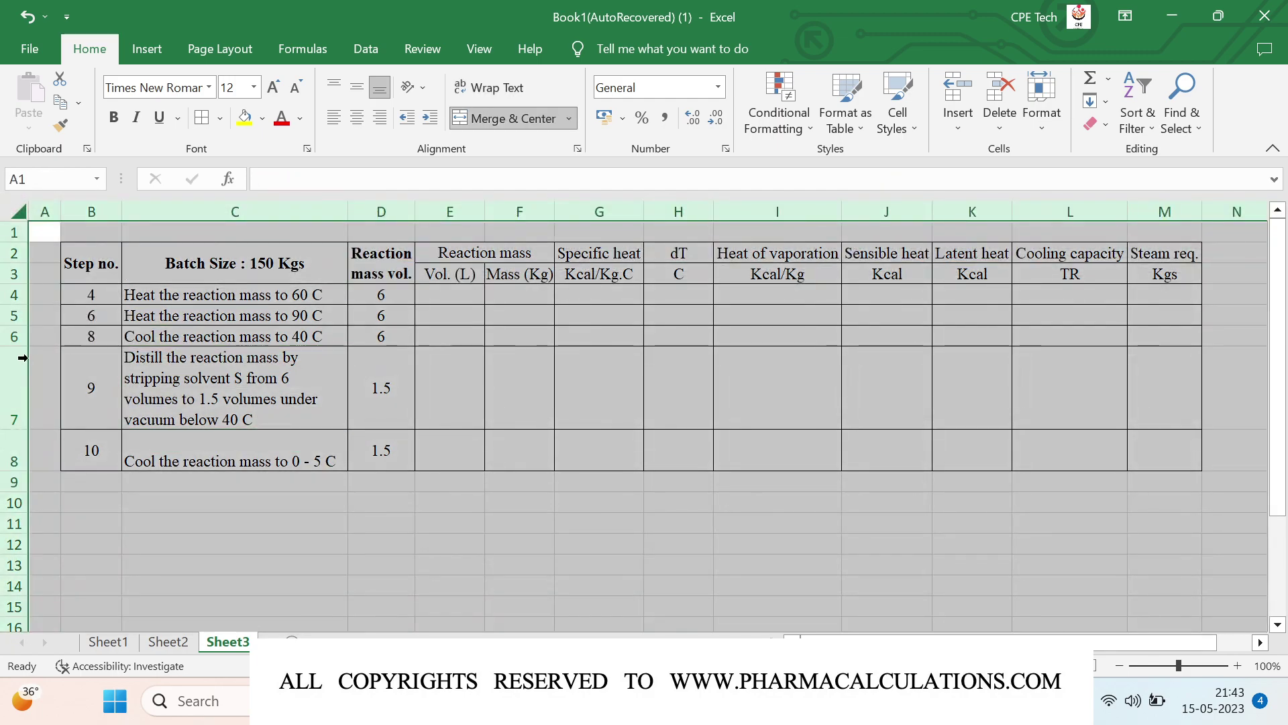
pyautogui.click(9, 418)
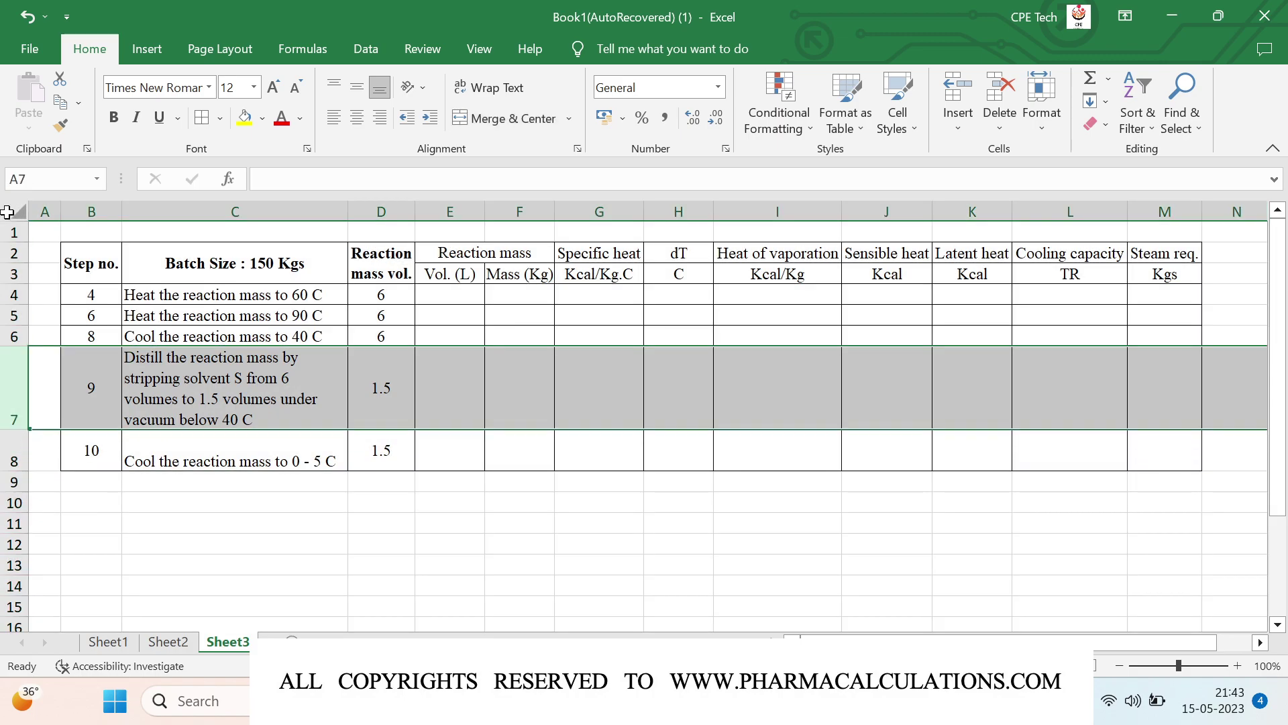
pyautogui.click(8, 212)
pyautogui.doubleClick(27, 427)
pyautogui.click(175, 383)
# Replace the batch size heading in cell C2 with "Operations".
pyautogui.click(211, 268)
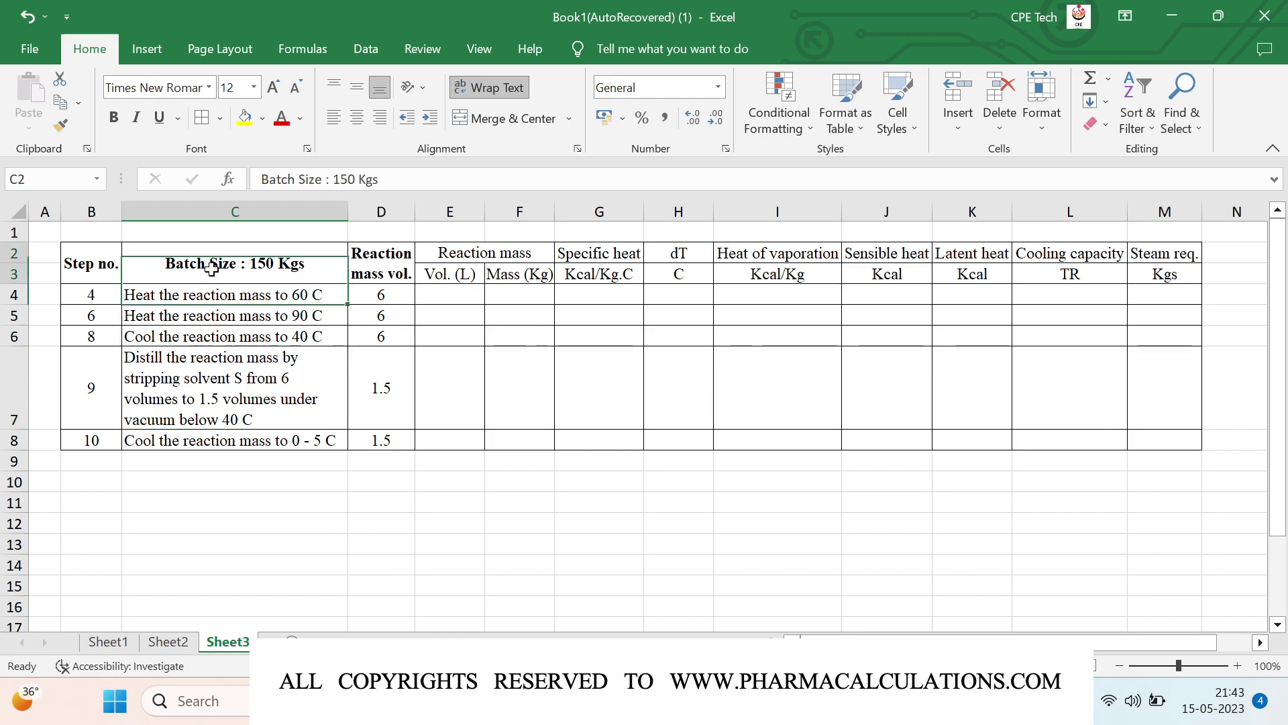
pyautogui.write('Operations')
pyautogui.press('Return')
# Enter "Batch Size" in C1, 150 in D1 and the unit "Kgs" in E1 above the table.
pyautogui.press('Up')
pyautogui.press('Up')
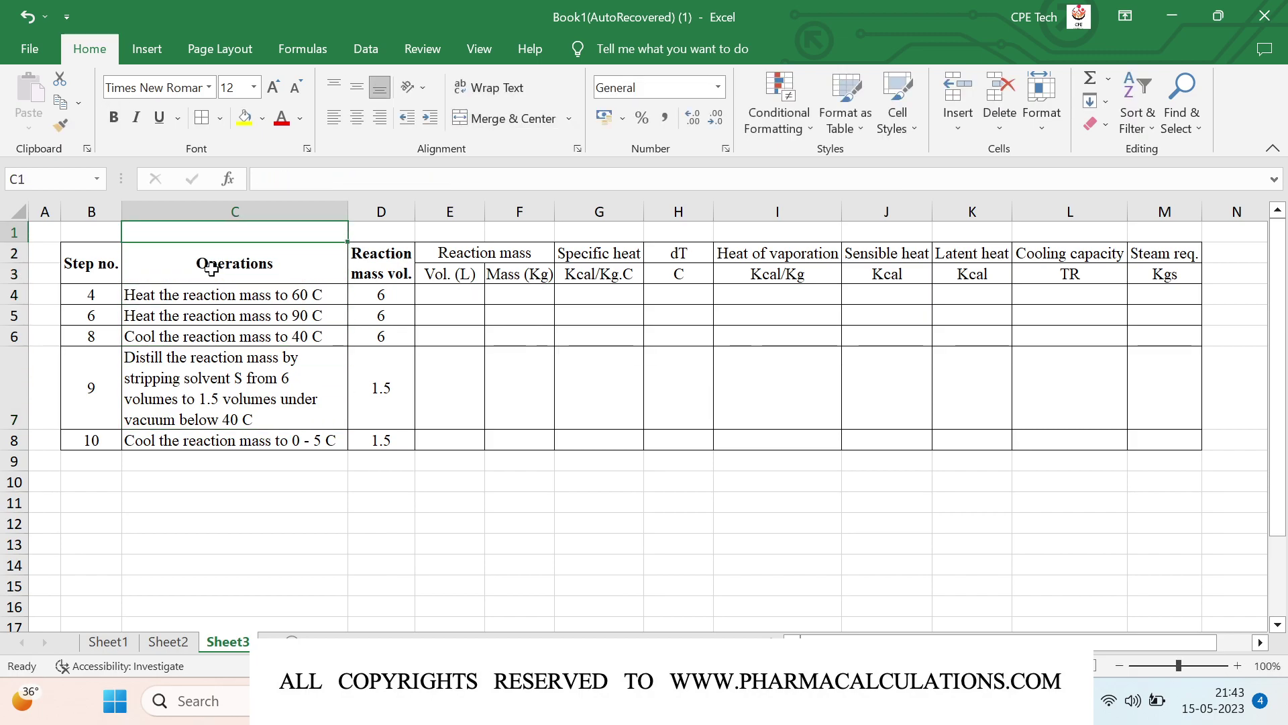
pyautogui.write('Batch Size')
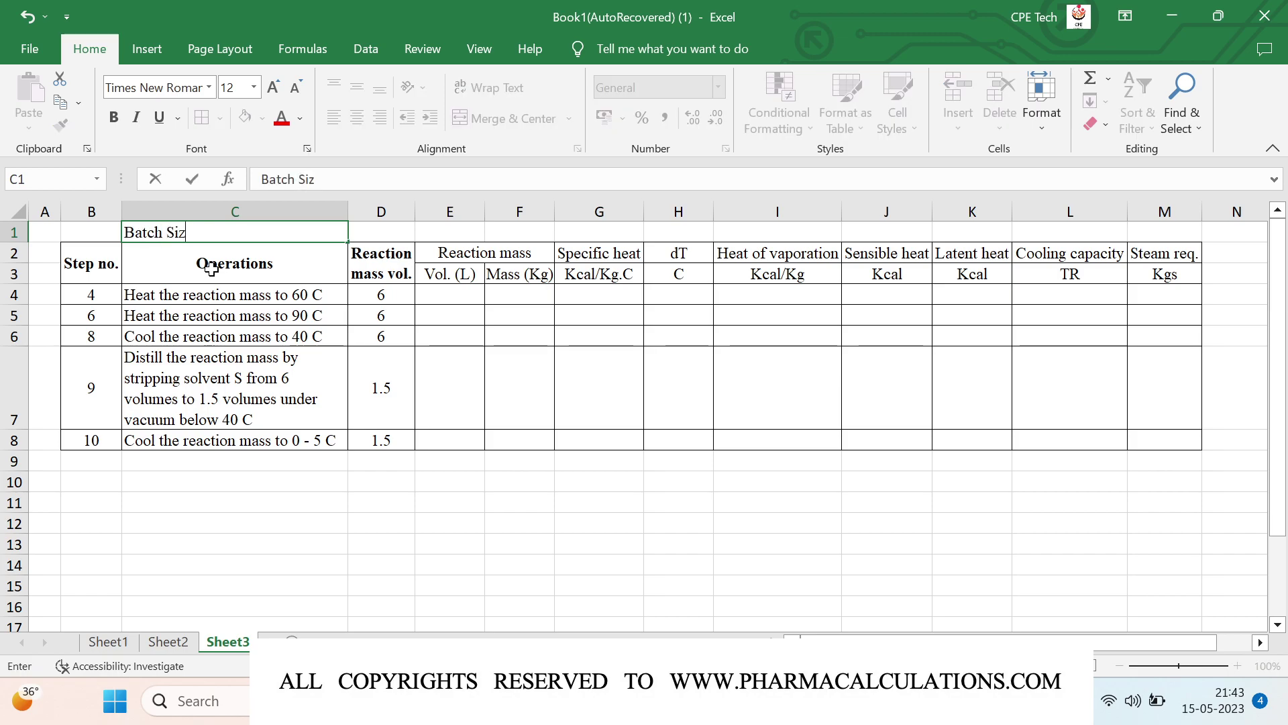
pyautogui.press('Tab')
pyautogui.write('1')
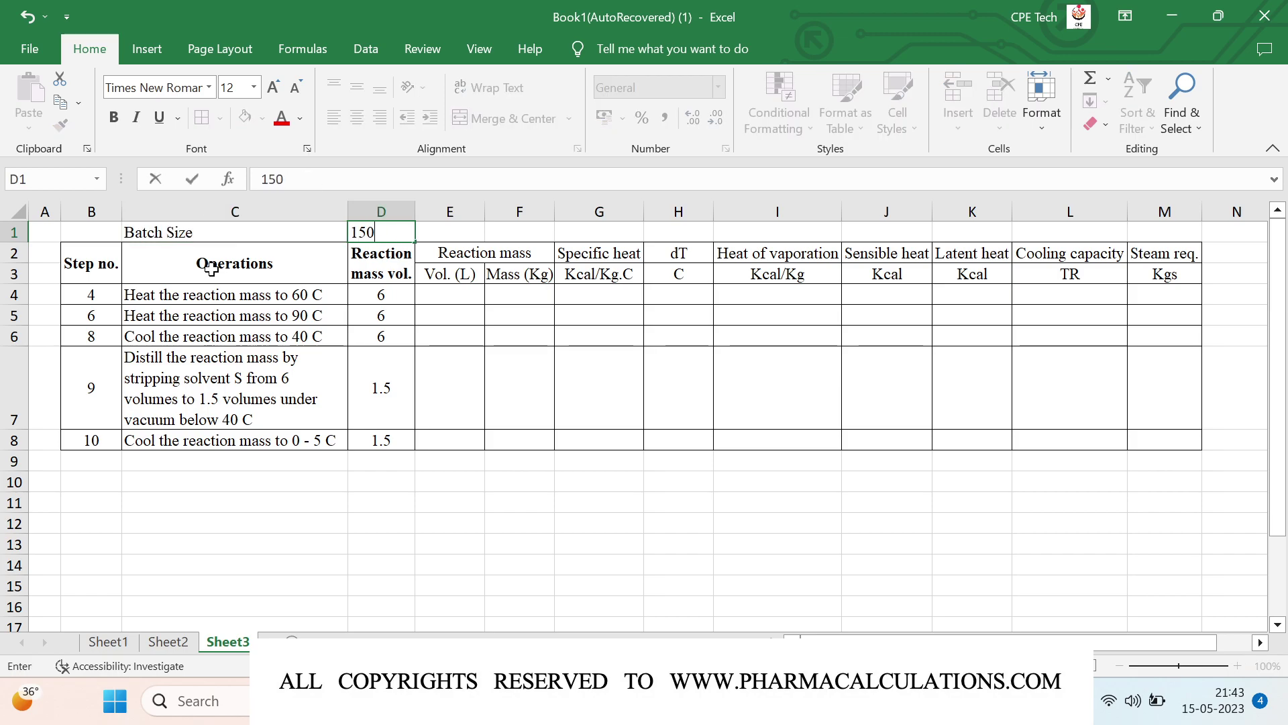
pyautogui.press('Tab')
pyautogui.write('Kgs')
pyautogui.press('Return')
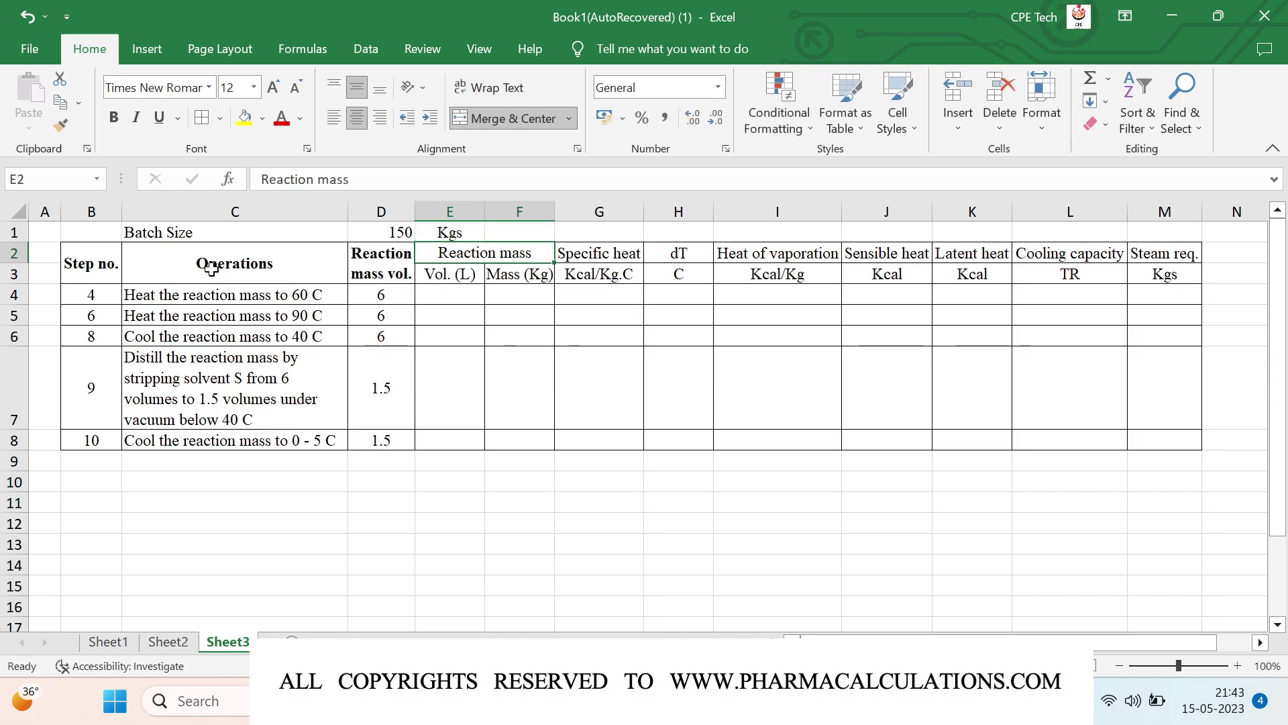
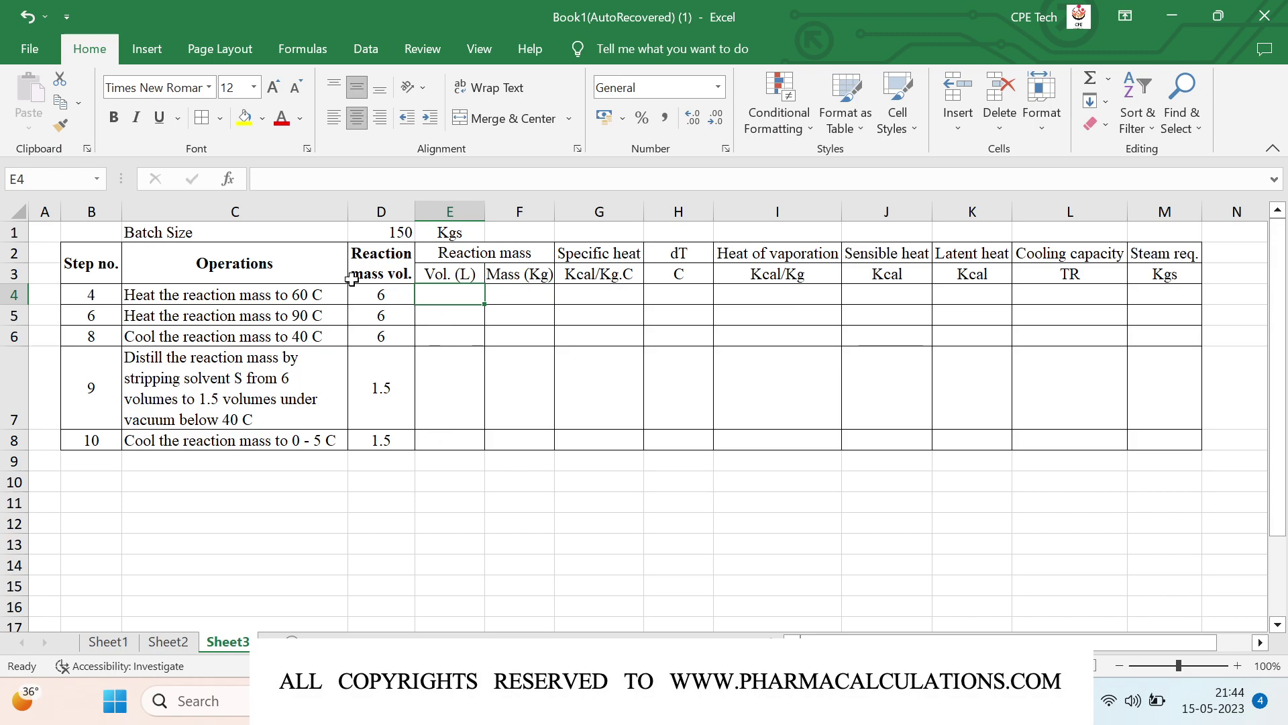
# Calculate the step 4 reaction mass volume in E4 with the formula =D4*D1.
pyautogui.write('=')
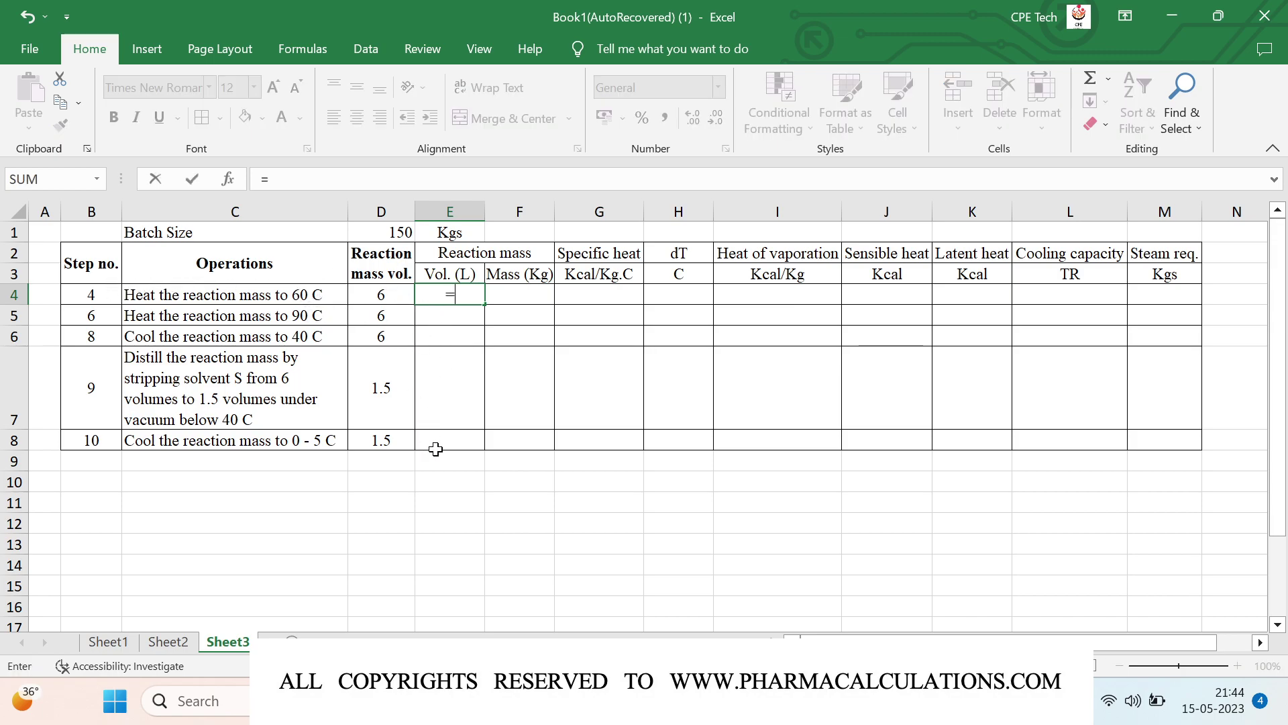
pyautogui.press('Left')
pyautogui.write('*')
pyautogui.press('Up')
pyautogui.press('Up')
pyautogui.press('Up')
pyautogui.press('Left')
pyautogui.press('Return')
# Make the batch size reference in E4 absolute, giving =D4*$D$1, and fill the formula down to E8.
pyautogui.press('Up')
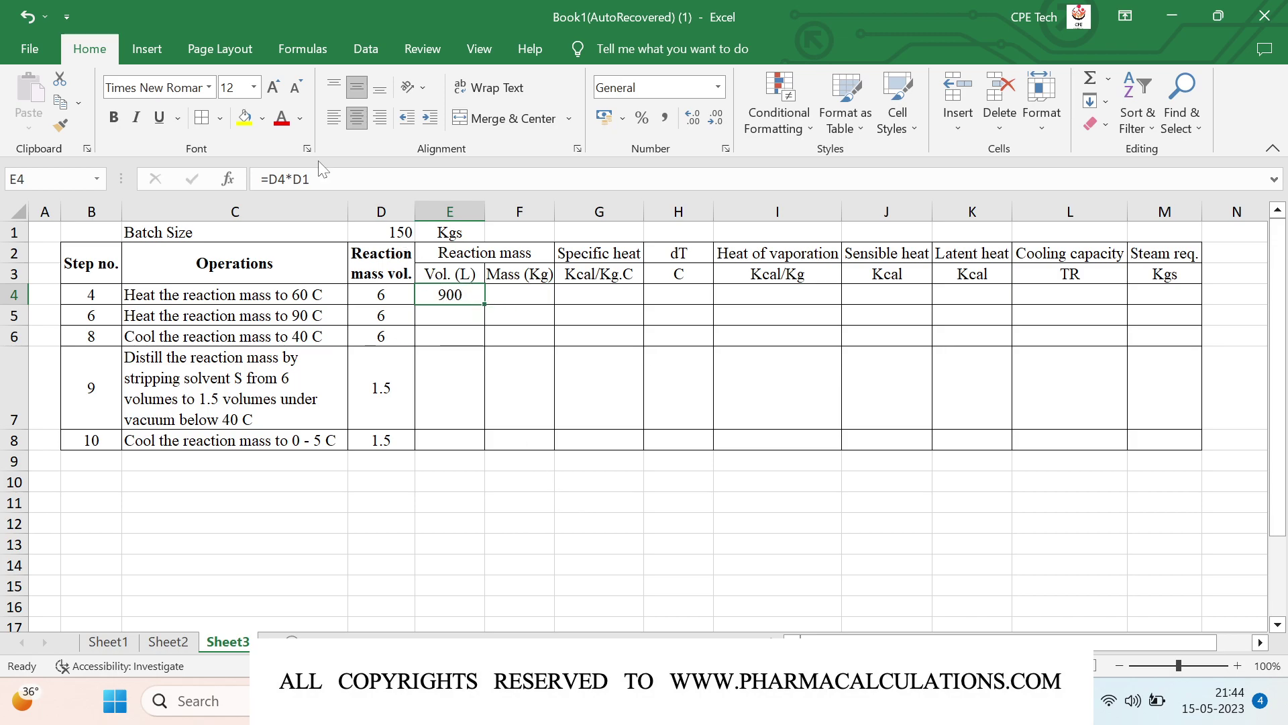
pyautogui.click(292, 179)
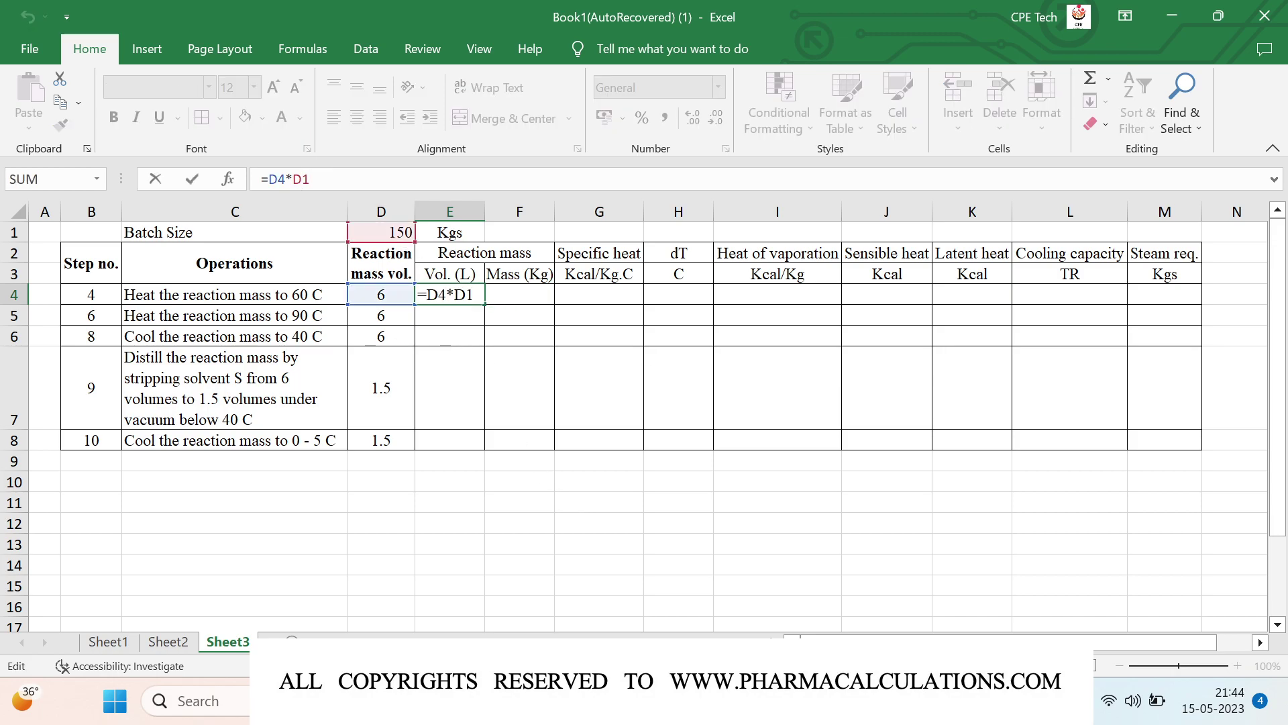
pyautogui.write('$')
pyautogui.press('Right')
pyautogui.write('$')
pyautogui.press('Return')
pyautogui.click(449, 295)
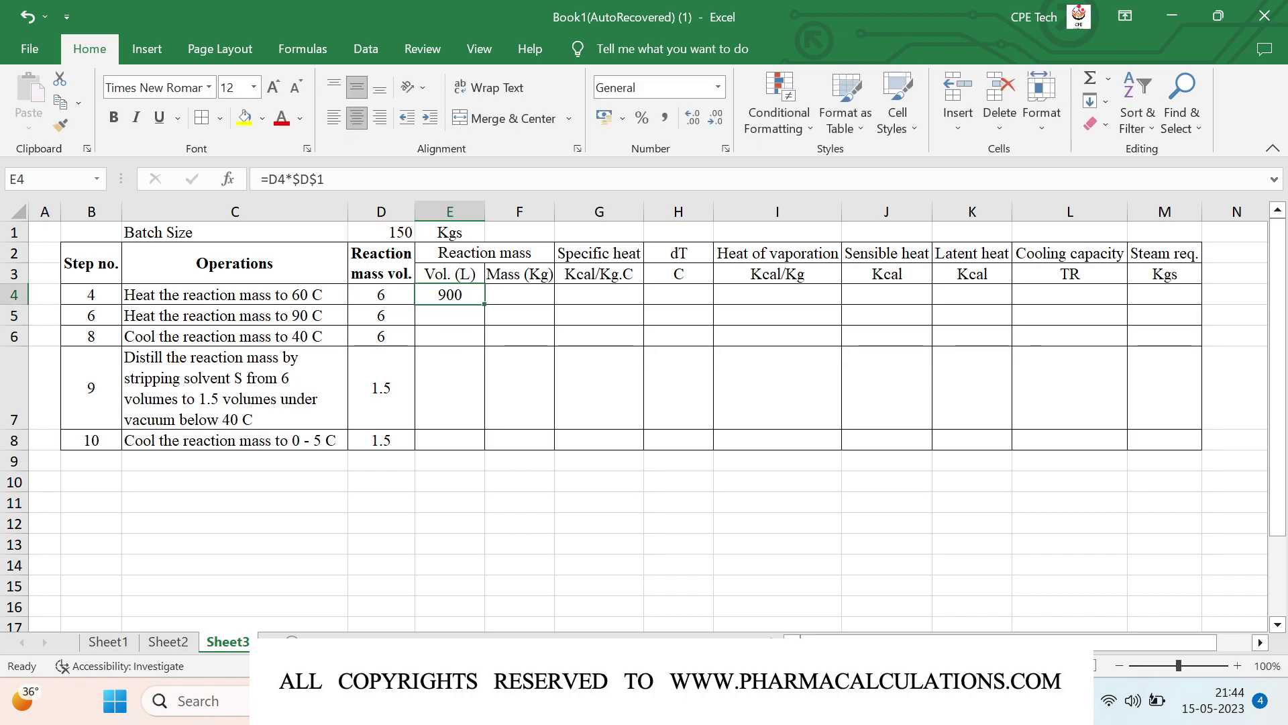
pyautogui.moveTo(484, 304); pyautogui.dragTo(484, 446)
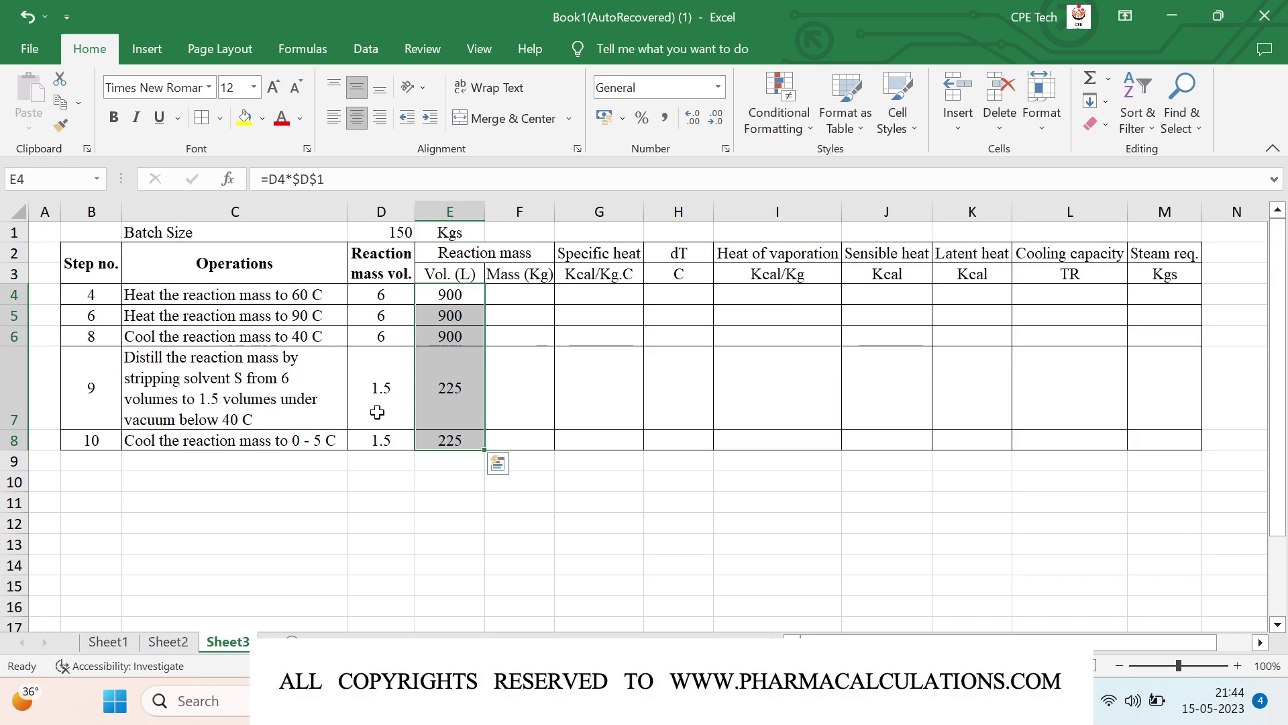
# Set the reaction mass volume of distillation step 9 in D7 to 4.5.
pyautogui.click(377, 413)
pyautogui.write('4.5')
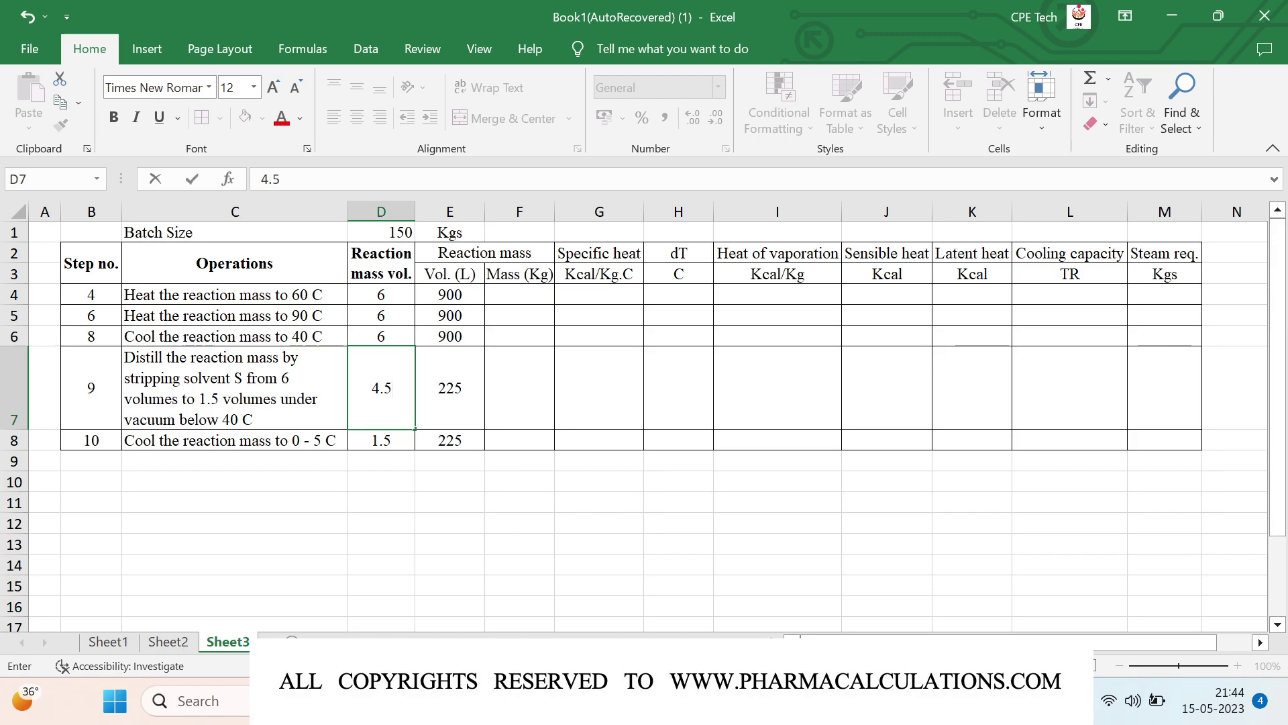
pyautogui.press('Return')
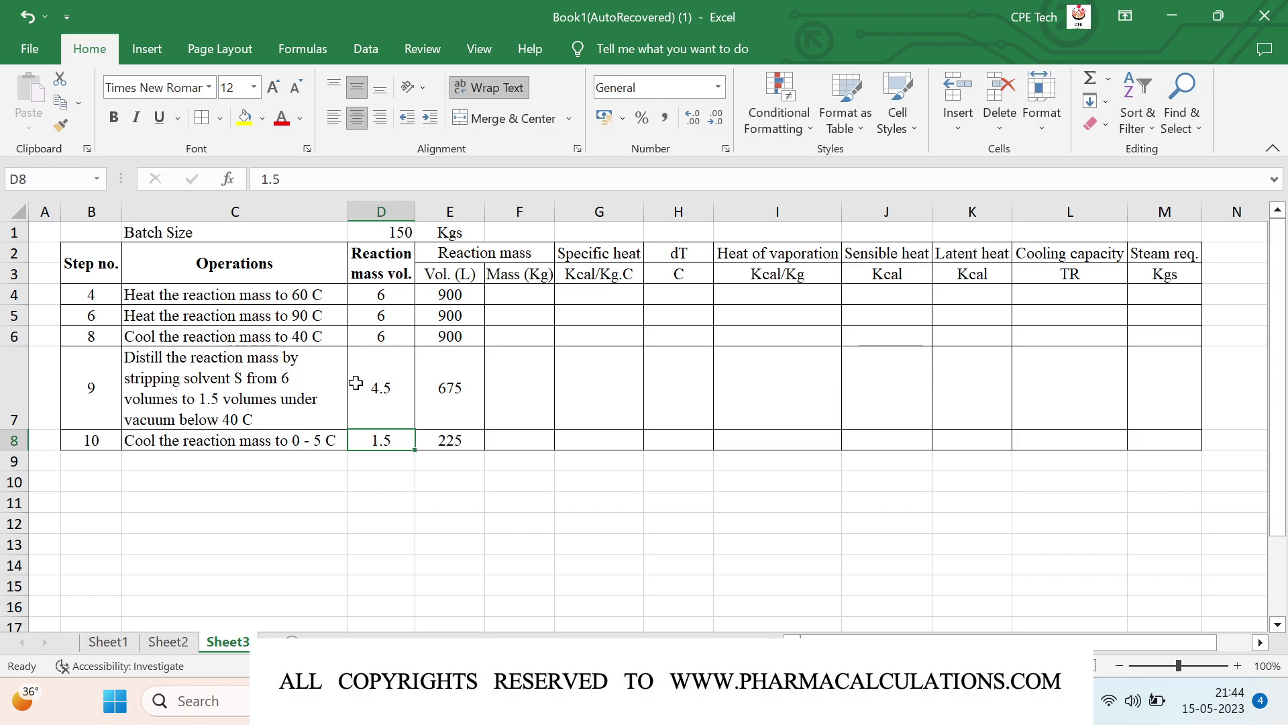
# Calculate the step 4 reaction mass in Kg in F4 by multiplying the volume in E4 by 1.
pyautogui.click(506, 293)
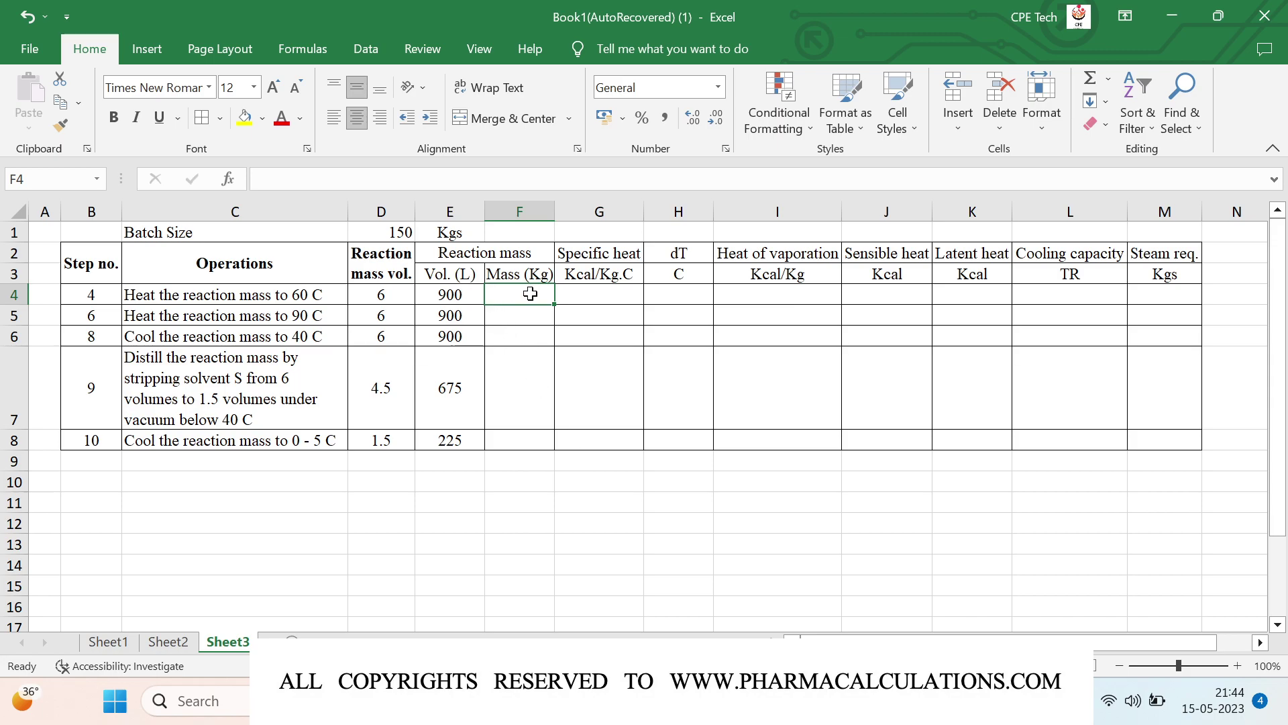
pyautogui.write('=')
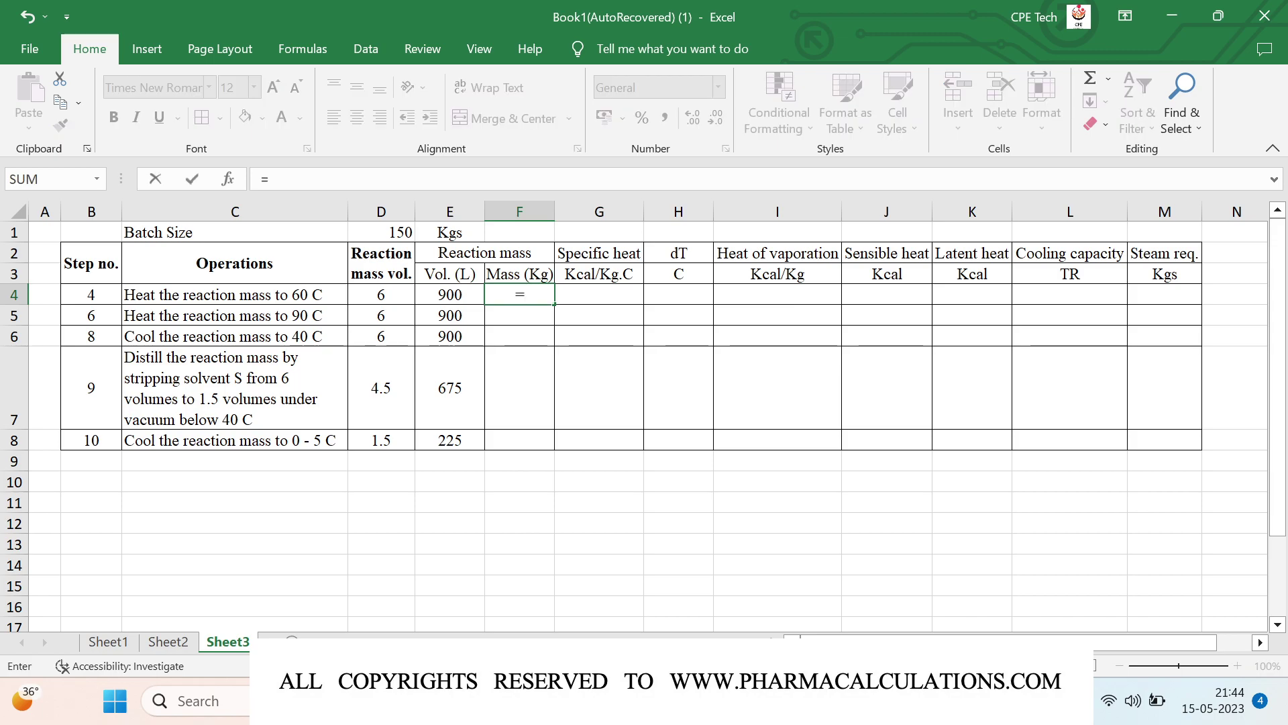
pyautogui.click(450, 294)
pyautogui.write('*1')
pyautogui.press('Return')
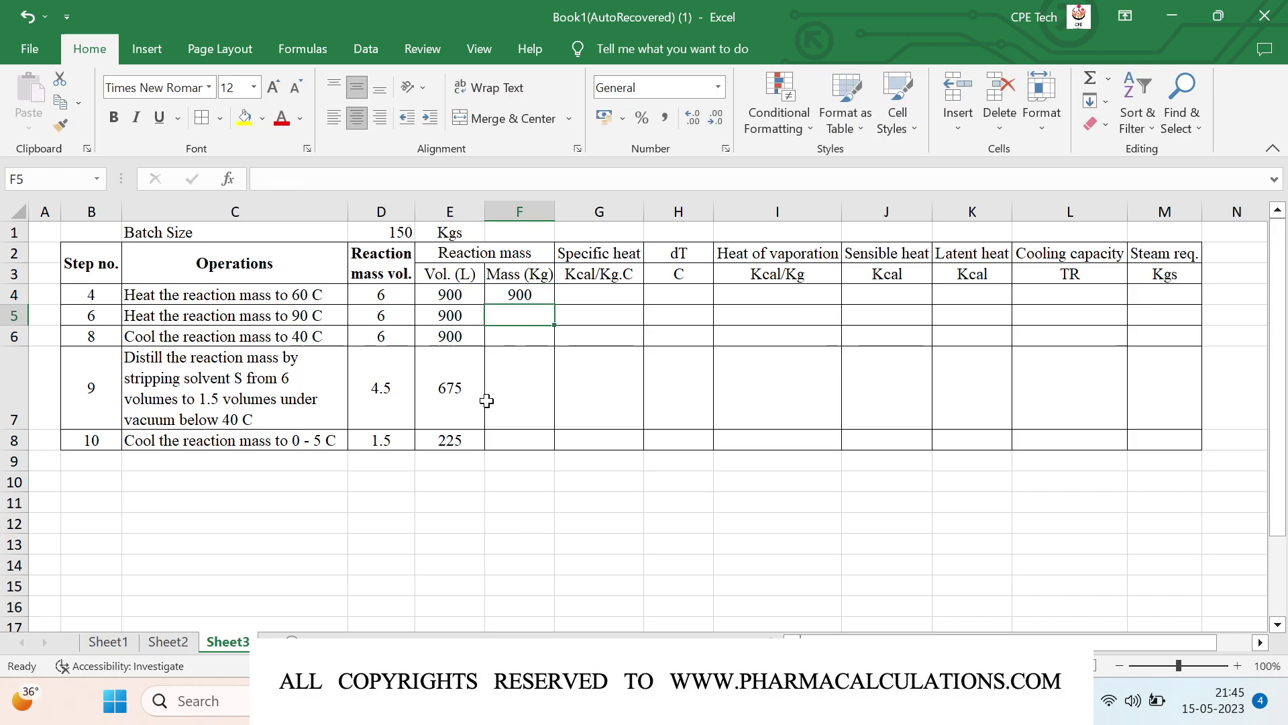
# Enter "Density" in C10 below the table, with the value 1000 in D10 and the unit "Kg/m3" in E10.
pyautogui.click(303, 483)
pyautogui.write('Density')
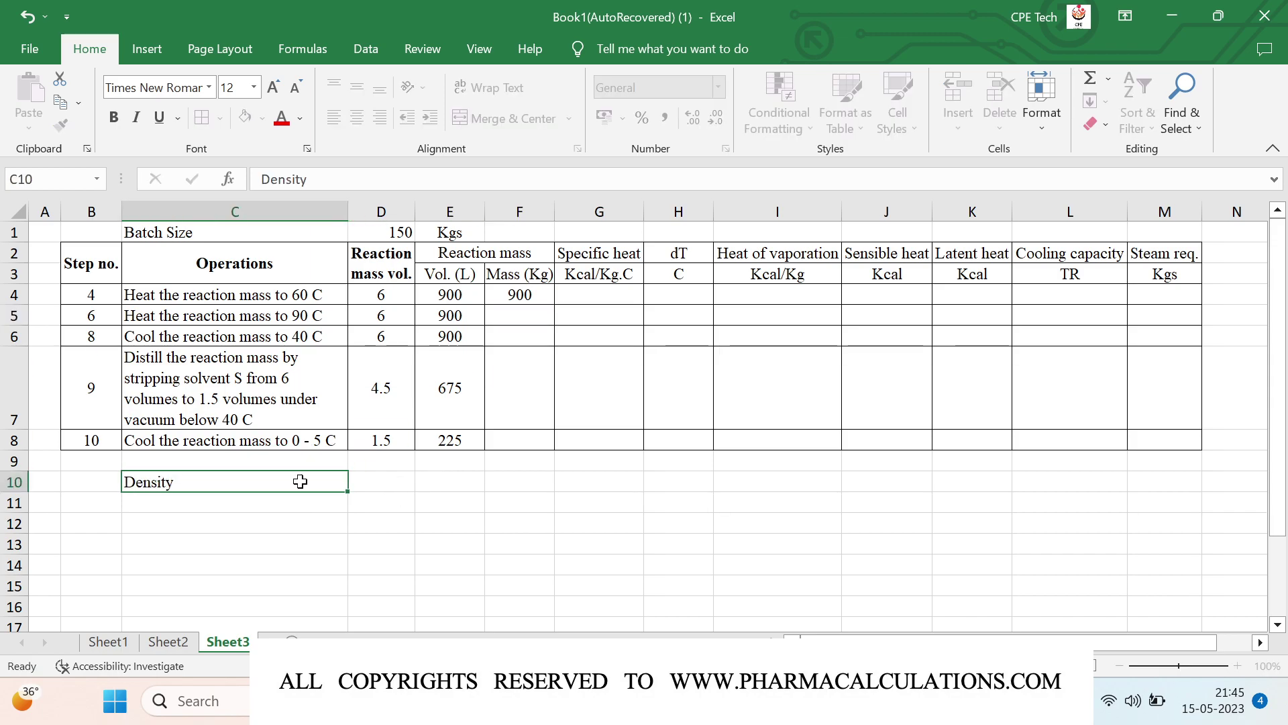
pyautogui.press('Right')
pyautogui.write('1000')
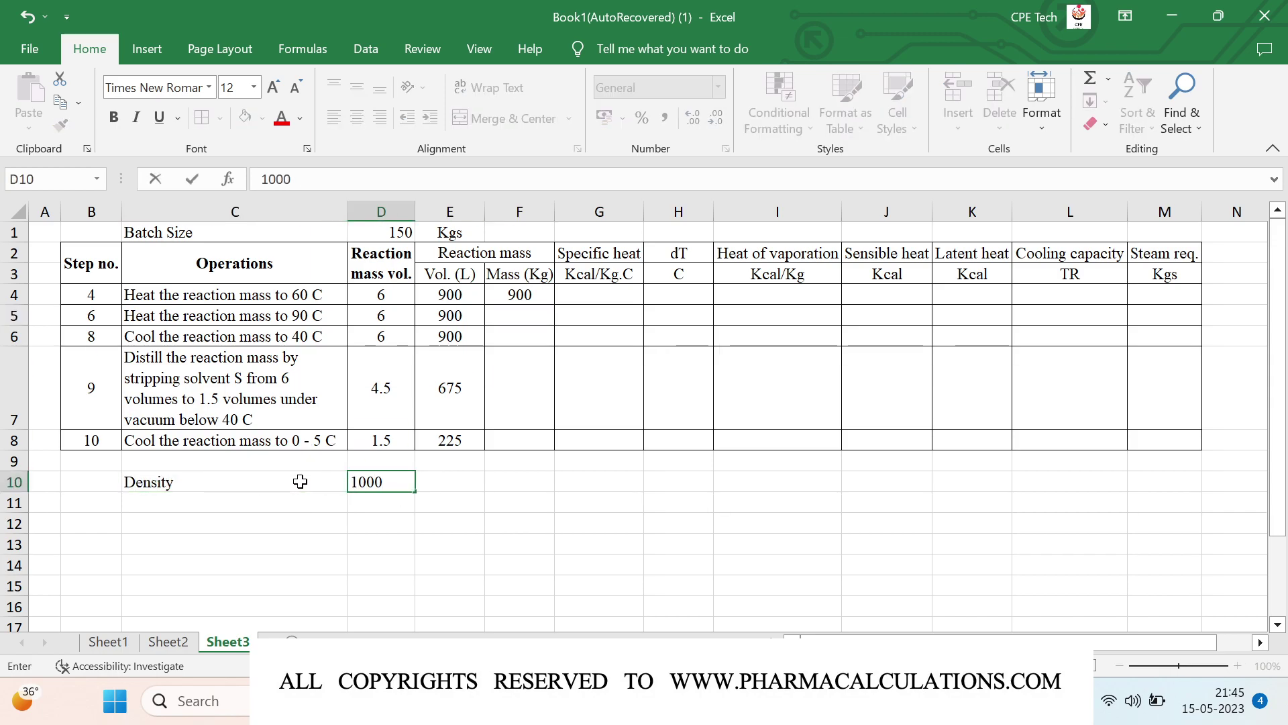
pyautogui.press('Right')
pyautogui.write('Kg/m3')
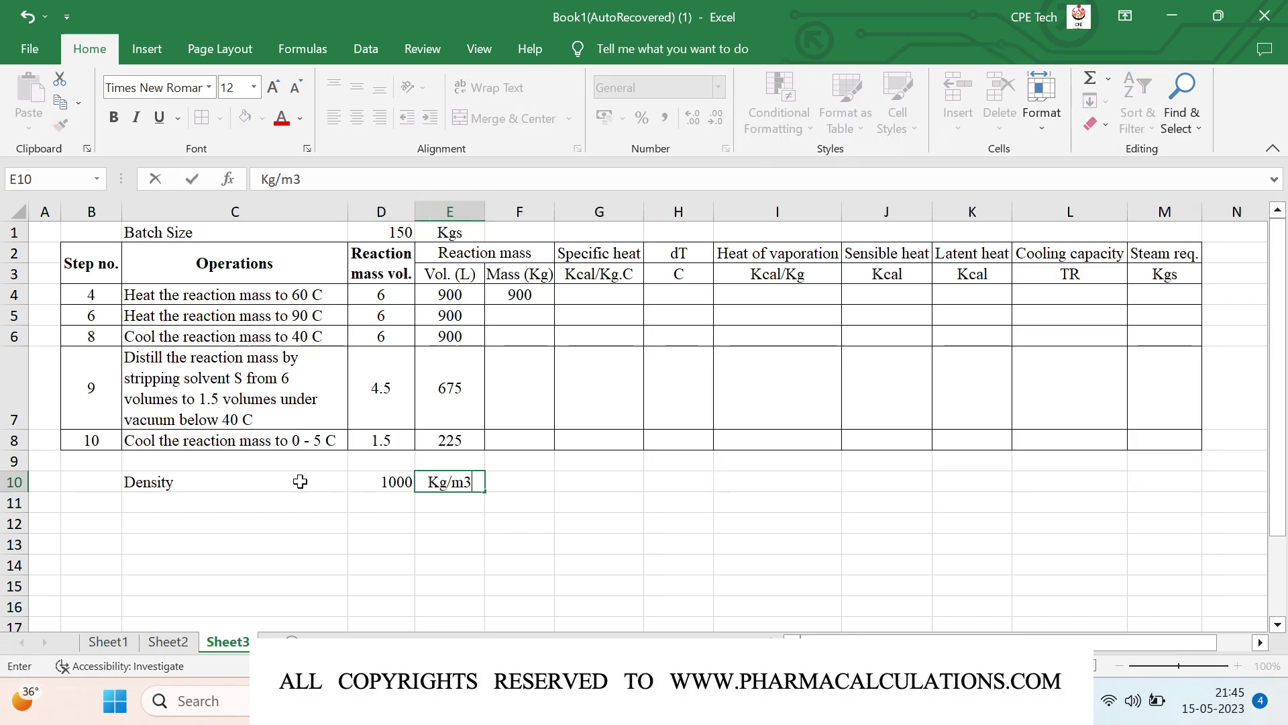
# Add the density in Kg/L below the Kg/m3 row, with 1 in D11 and the unit "Kg/L" in E11.
pyautogui.press('Return')
pyautogui.press('Left')
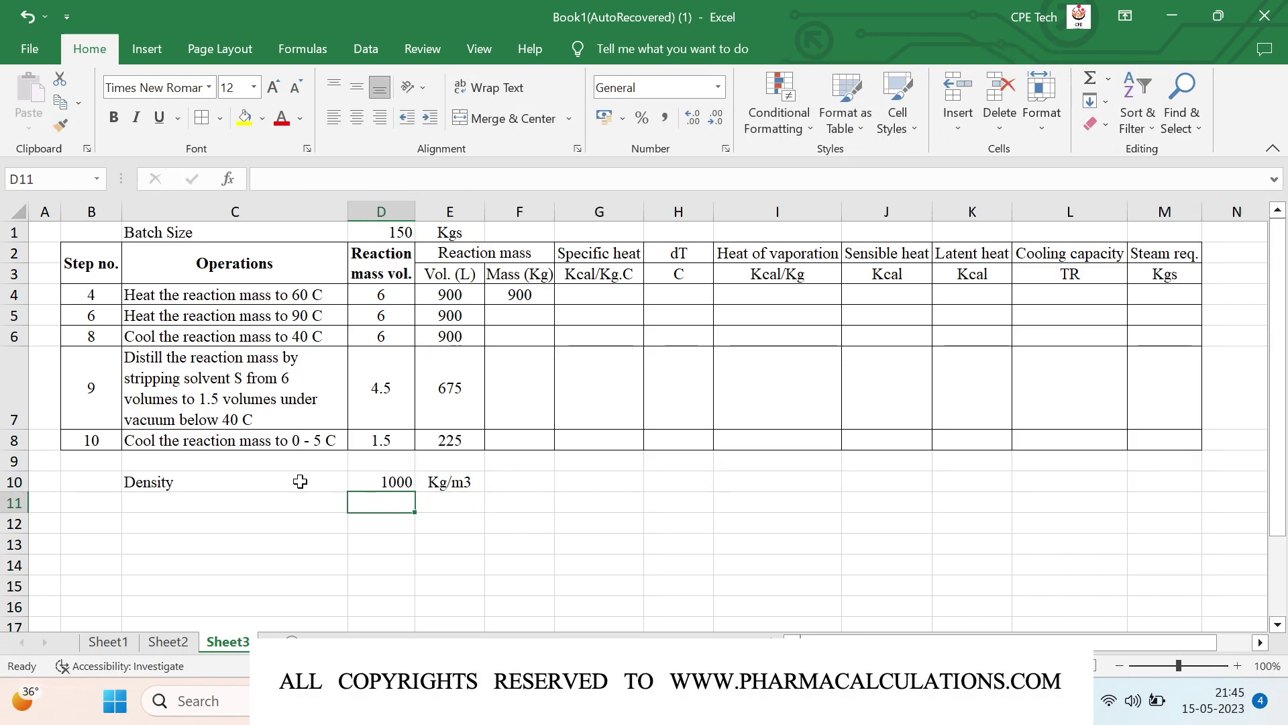
pyautogui.write('1')
pyautogui.press('Right')
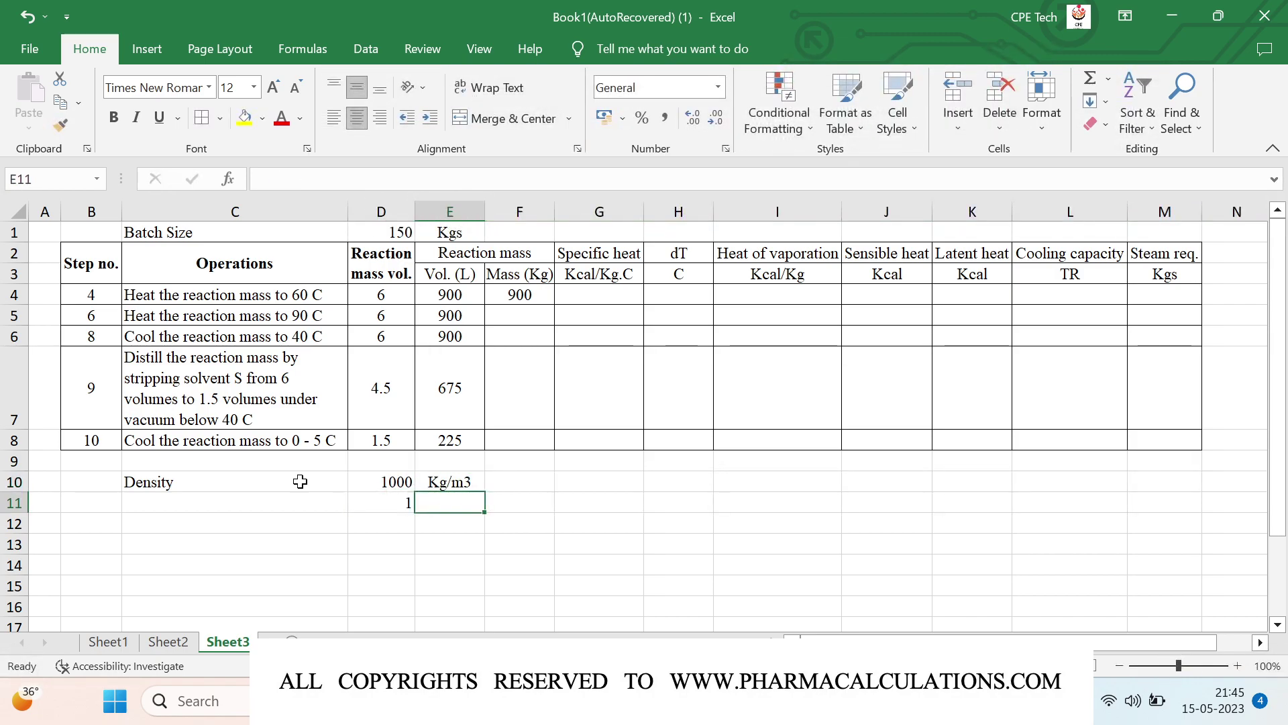
pyautogui.write('Kg/L')
pyautogui.press('Return')
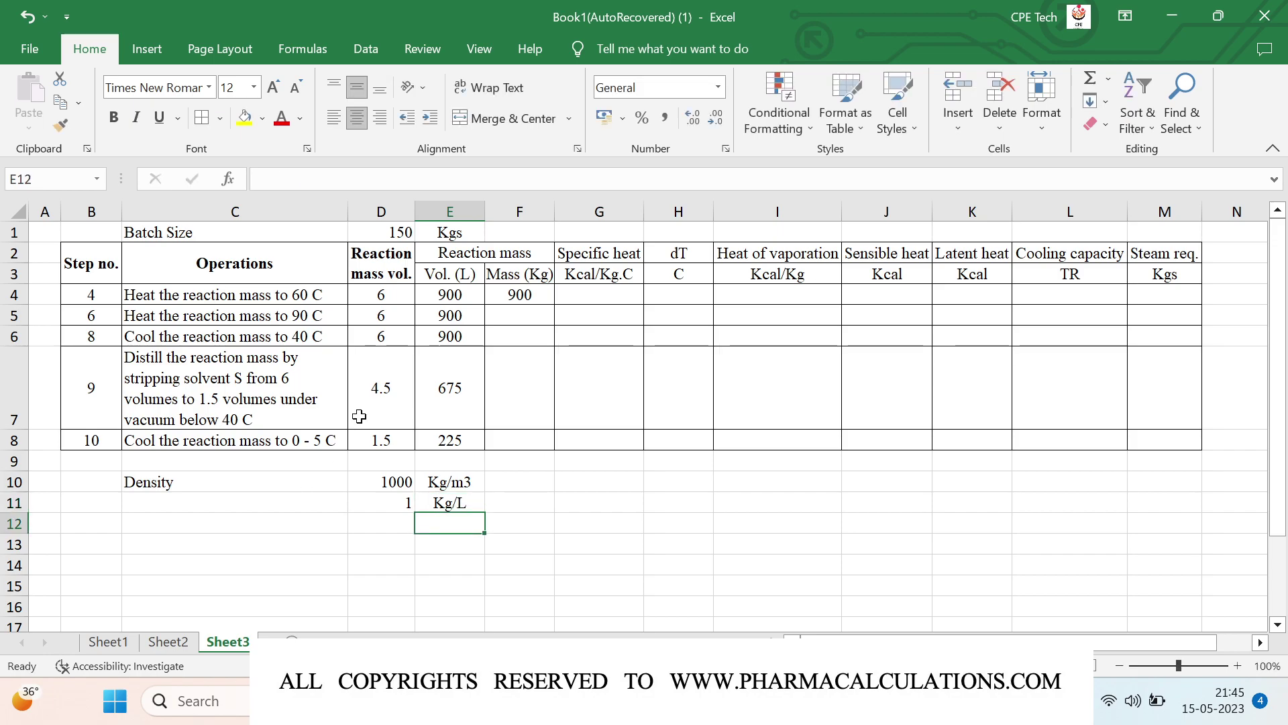
# Fill the reaction mass formula in F4 down to F8.
pyautogui.click(508, 293)
pyautogui.hotkey('shift', 'Down')
pyautogui.hotkey('shift', 'Down')
pyautogui.hotkey('shift', 'Down')
pyautogui.hotkey('shift', 'Down')
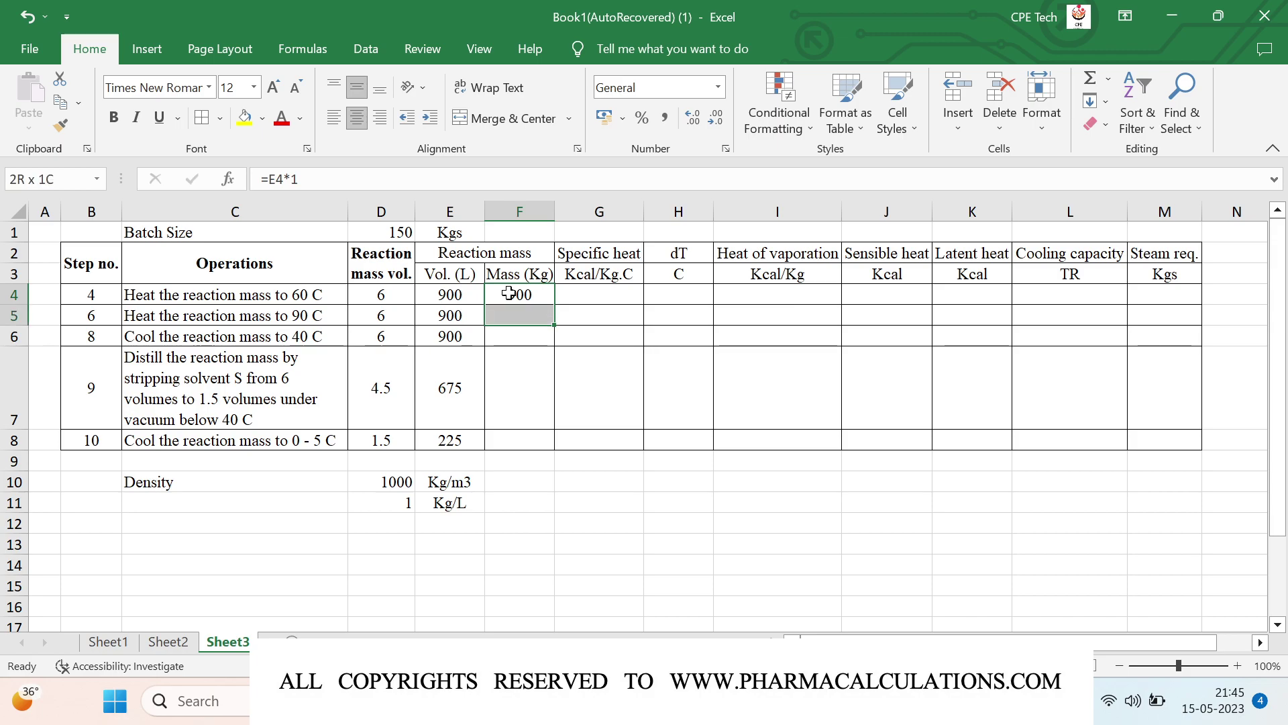
pyautogui.hotkey('ctrl', 'd')
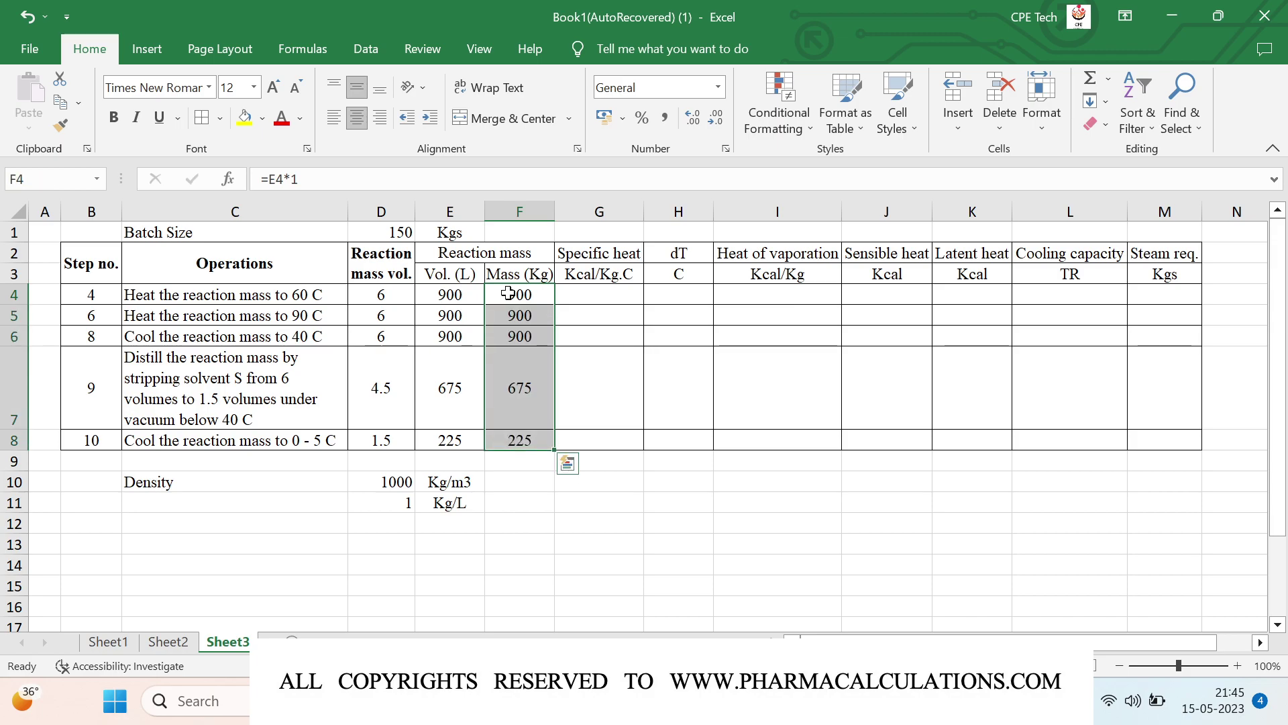
# Enter a specific heat of 0.5 Kcal/Kg.C in G4 and fill it down to G8.
pyautogui.click(624, 293)
pyautogui.write('0.5')
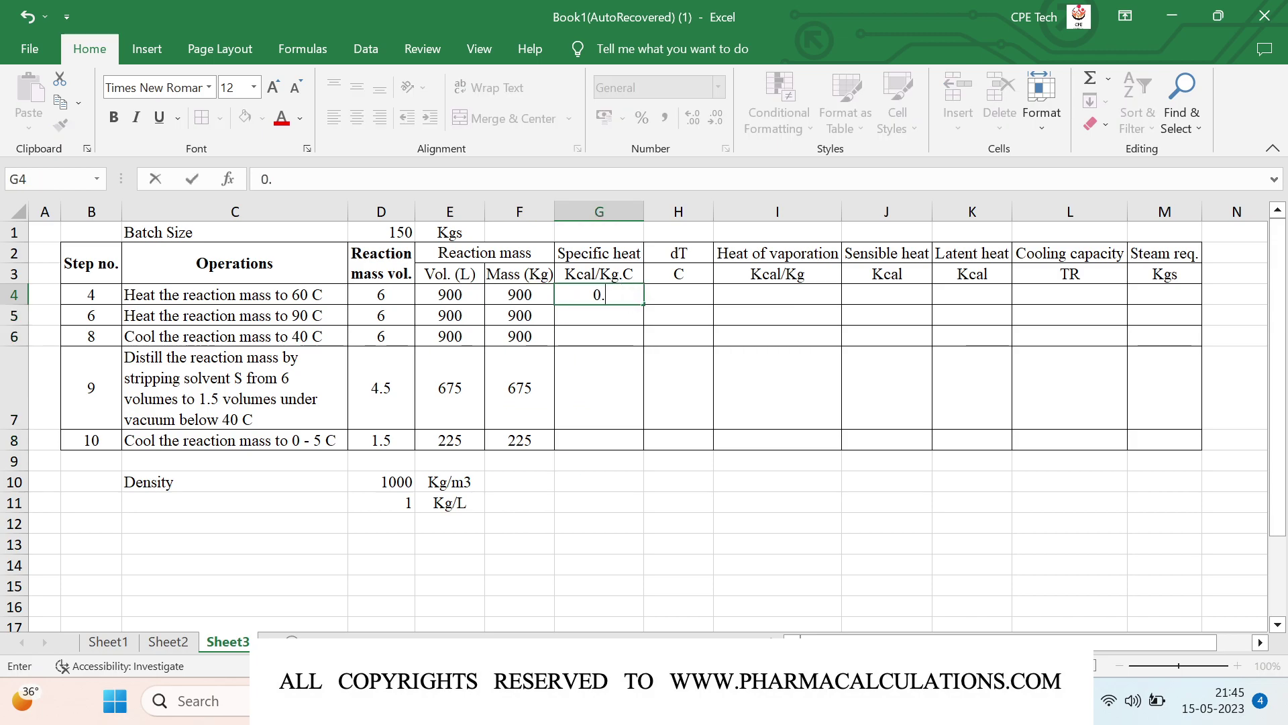
pyautogui.press('Return')
pyautogui.press('Up')
pyautogui.hotkey('shift', 'Down')
pyautogui.hotkey('shift', 'Down')
pyautogui.hotkey('shift', 'Down')
pyautogui.hotkey('shift', 'Down')
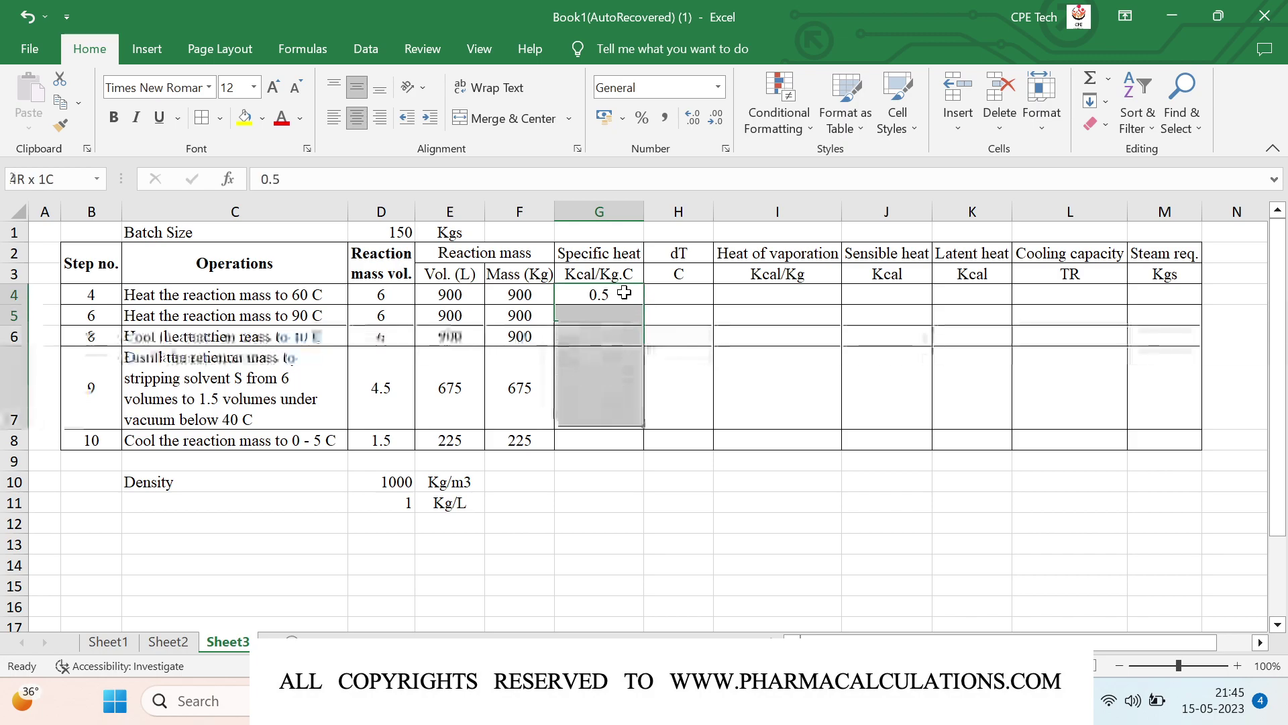
pyautogui.hotkey('ctrl', 'd')
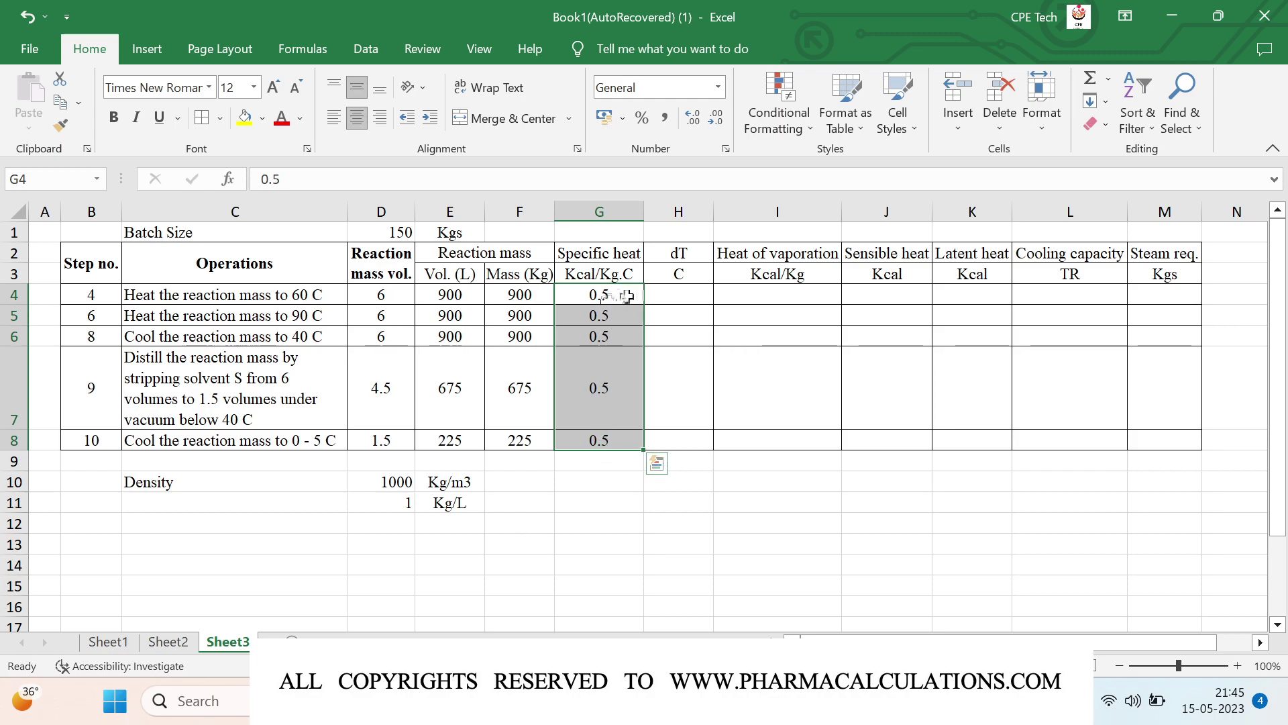
# Enter the dT values 30, 30, 50, 0 and 40 in H4 to H8 for steps 4, 6, 8, 9 and 10.
pyautogui.click(667, 296)
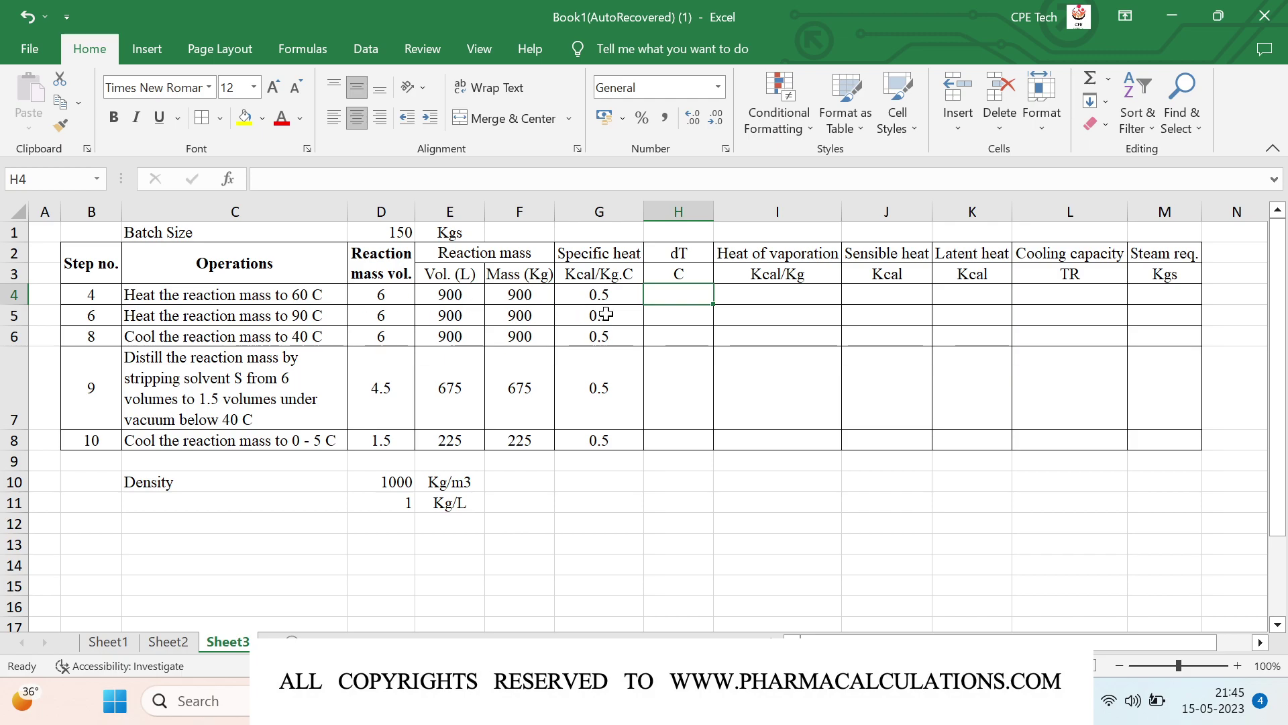
pyautogui.write('30')
pyautogui.press('Return')
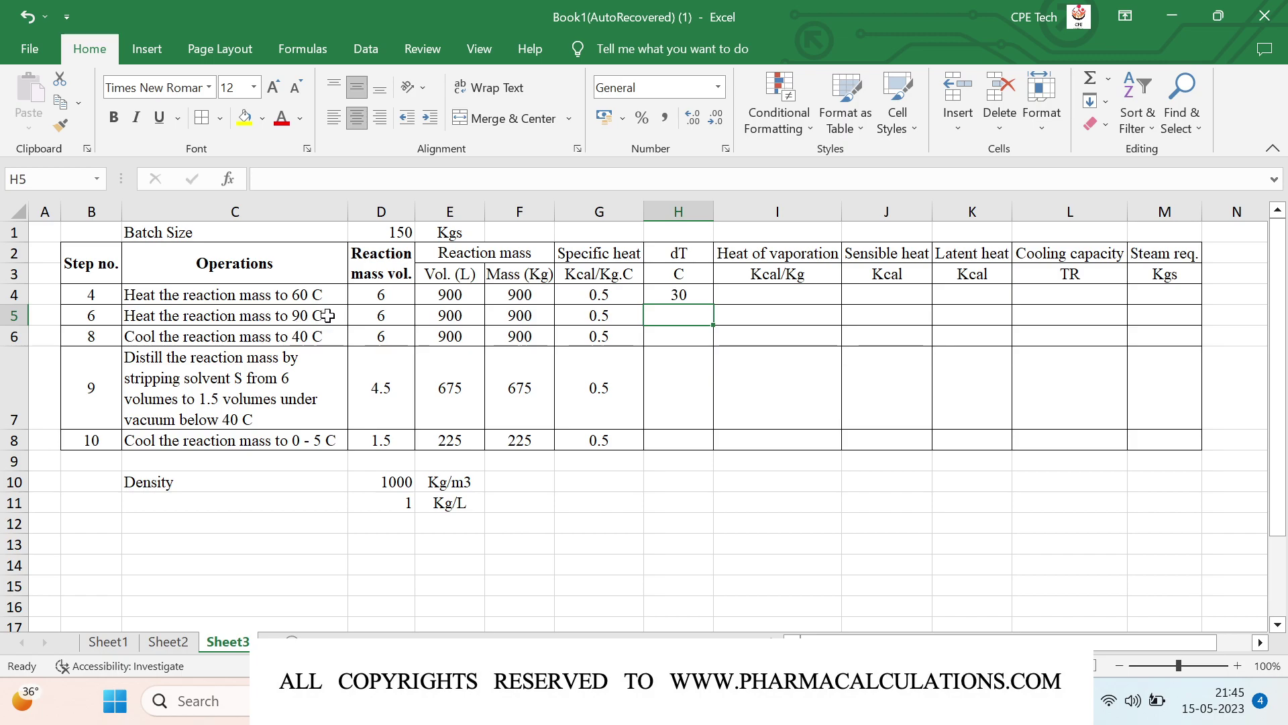
pyautogui.write('30')
pyautogui.press('Return')
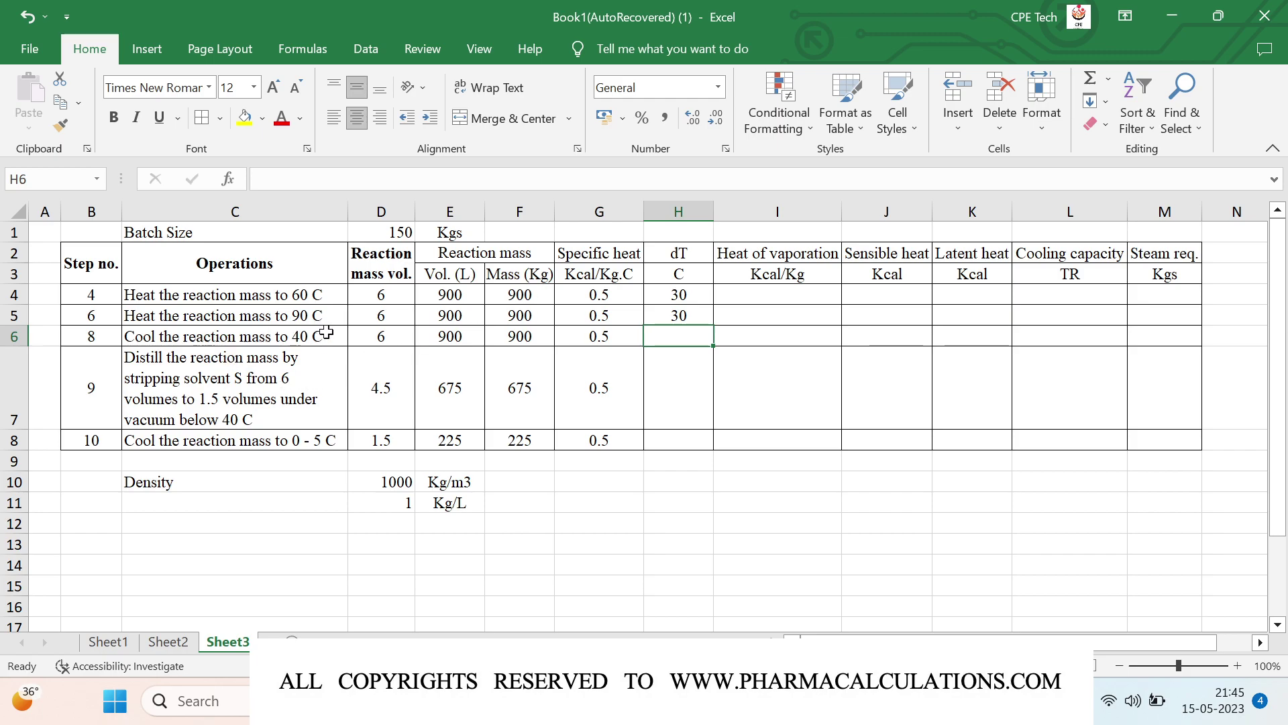
pyautogui.write('50')
pyautogui.press('Return')
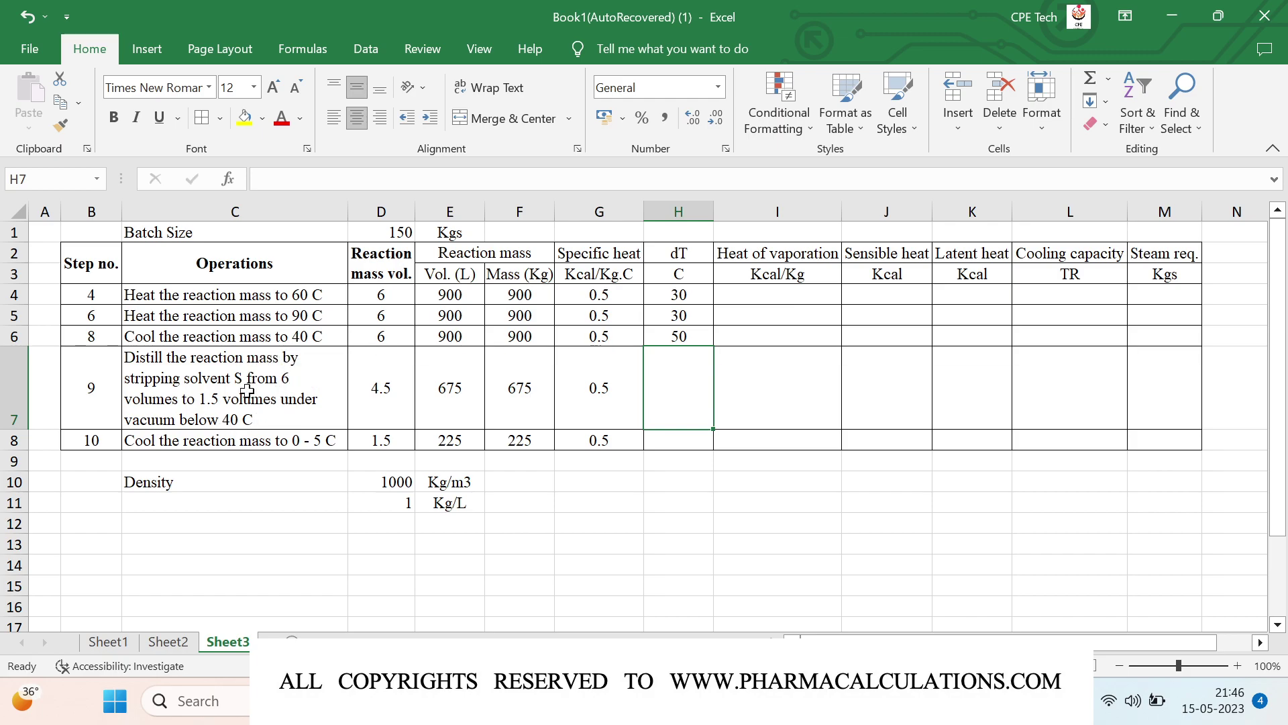
pyautogui.write('0')
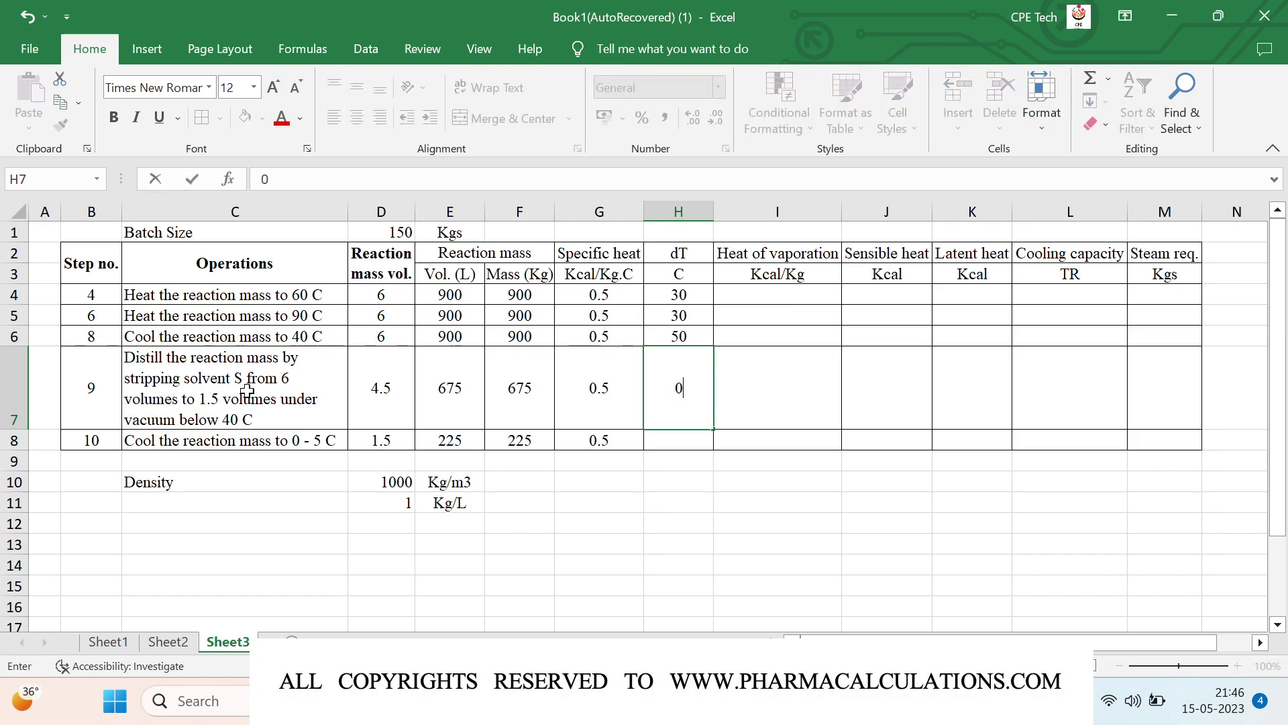
pyautogui.press('Return')
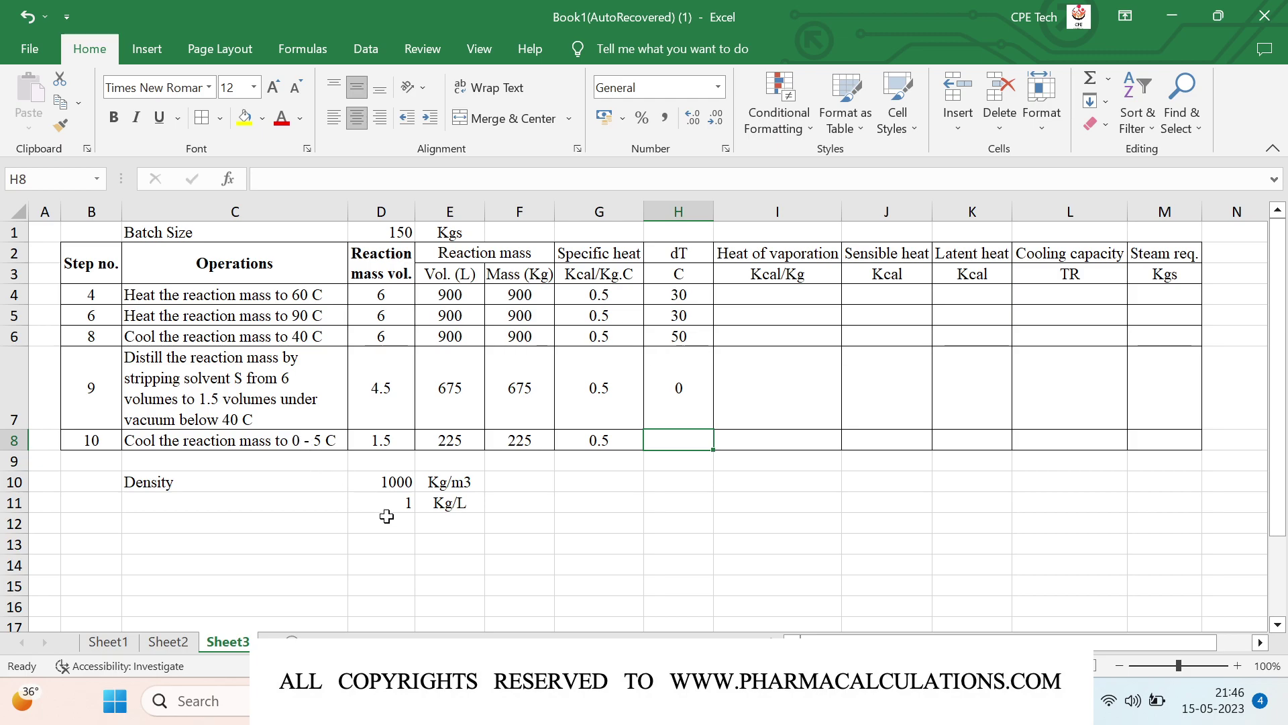
pyautogui.write('40')
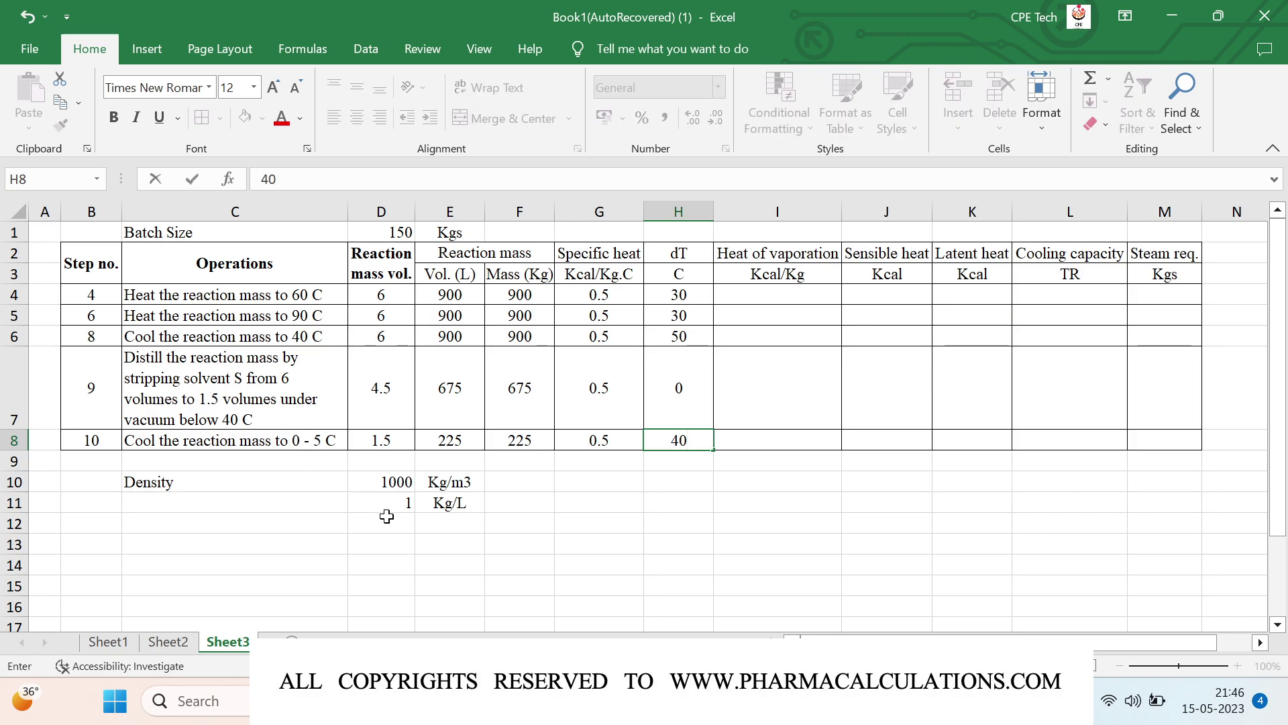
pyautogui.press('Return')
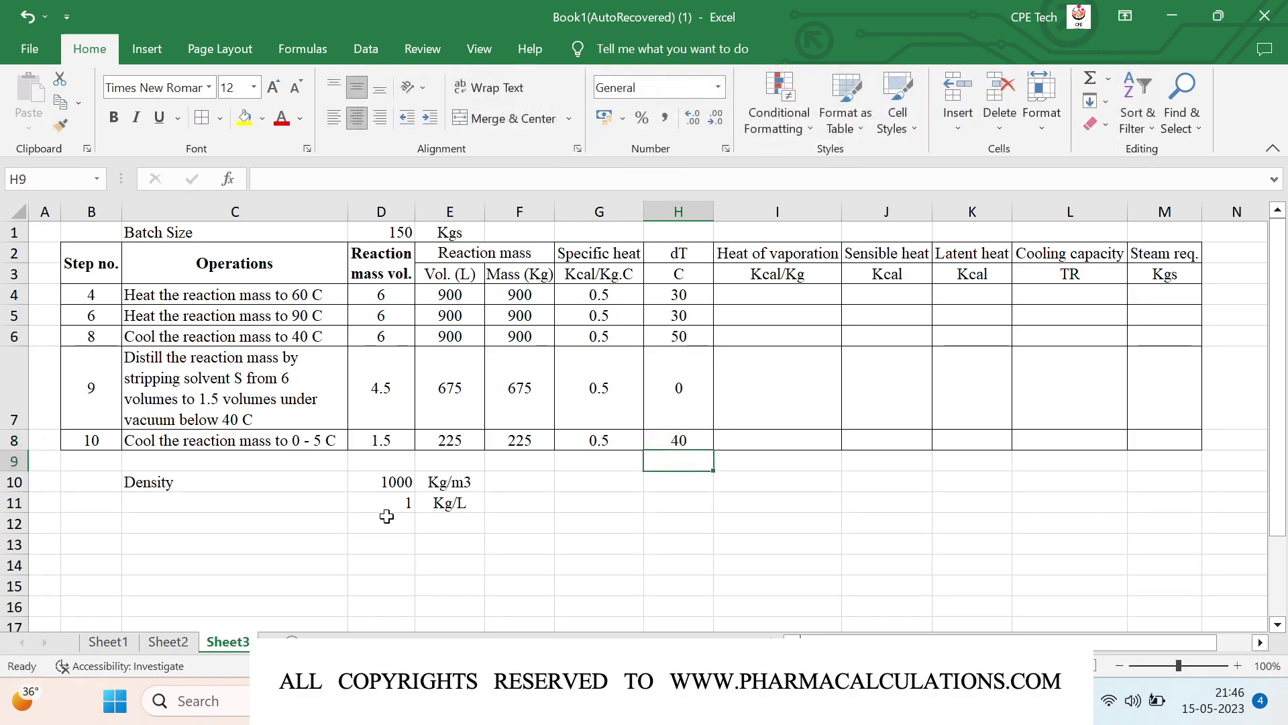
# Enter the heat of vaporation in I4 to I8 as 100 for distillation step 9 and 0 for all other steps.
pyautogui.click(752, 288)
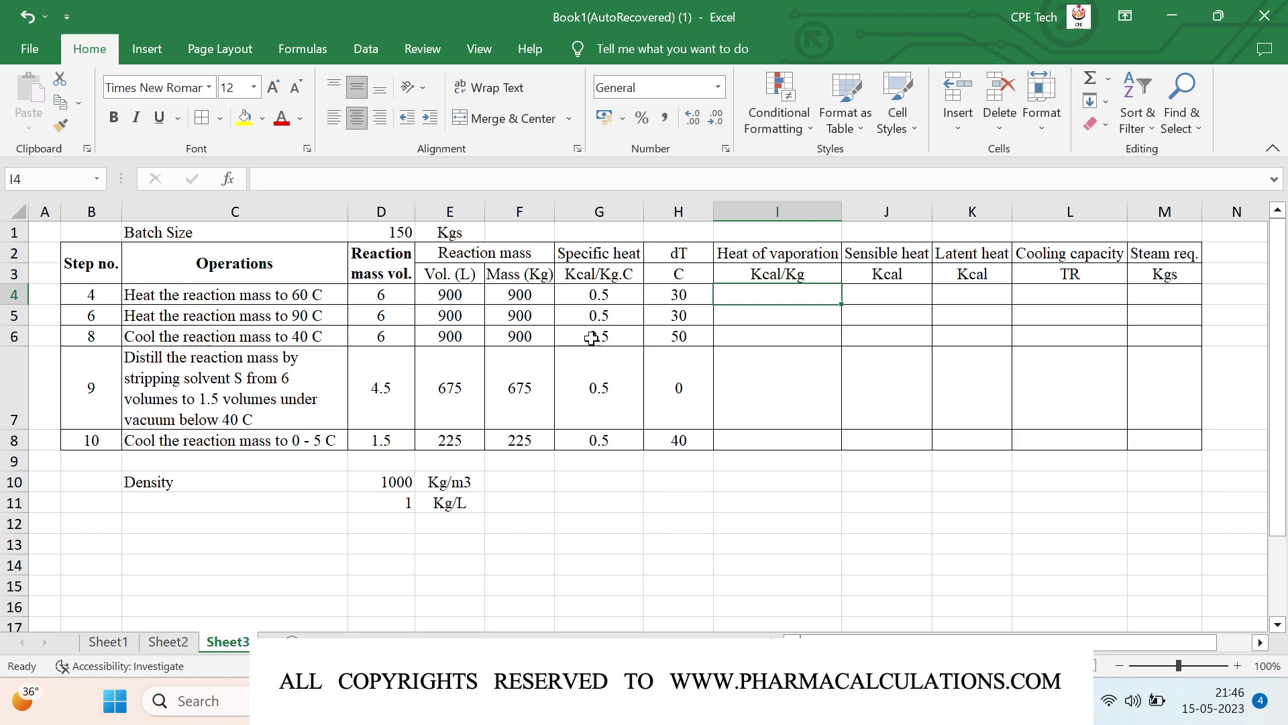
pyautogui.write('0')
pyautogui.press('Return')
pyautogui.write('0')
pyautogui.press('Return')
pyautogui.write('0')
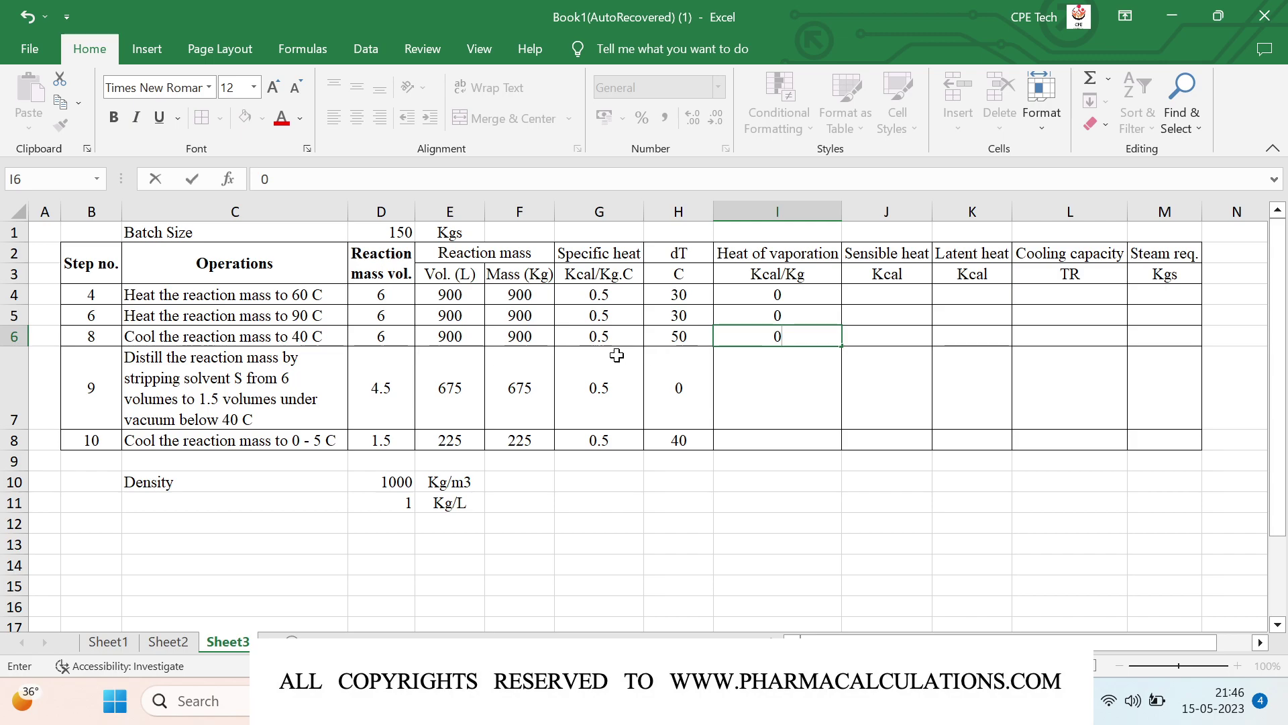
pyautogui.press('Return')
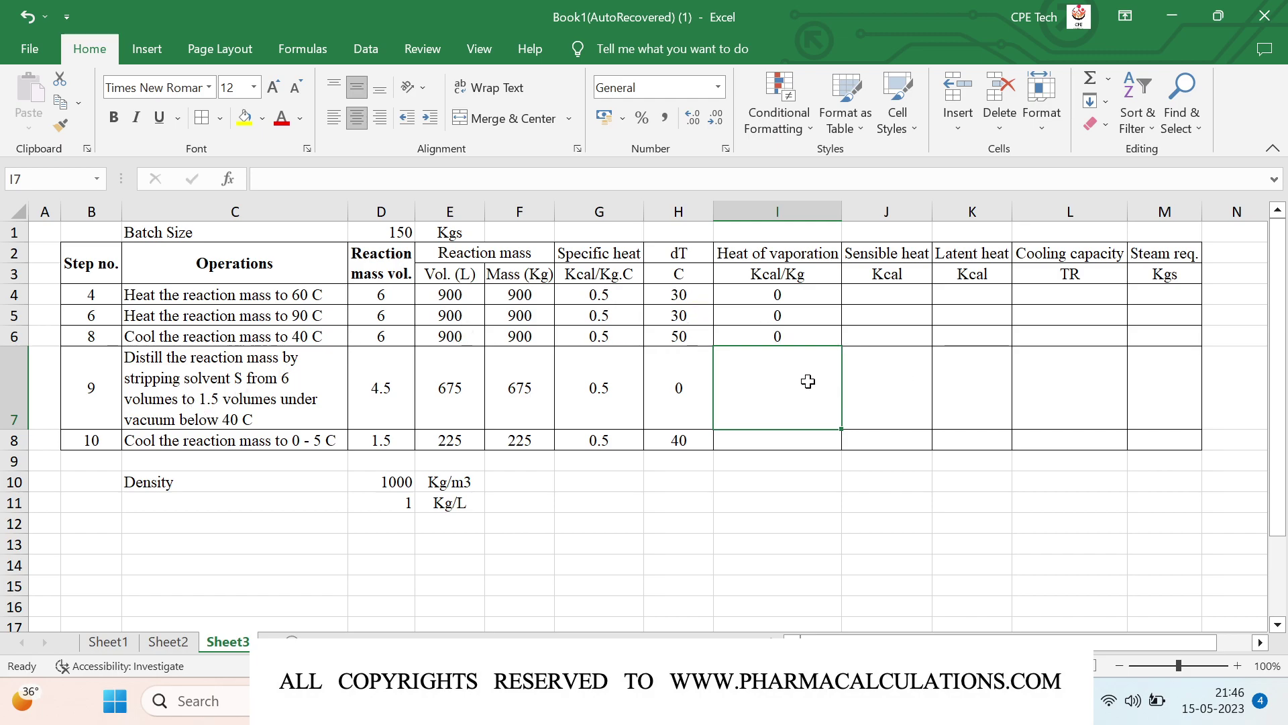
pyautogui.write('100')
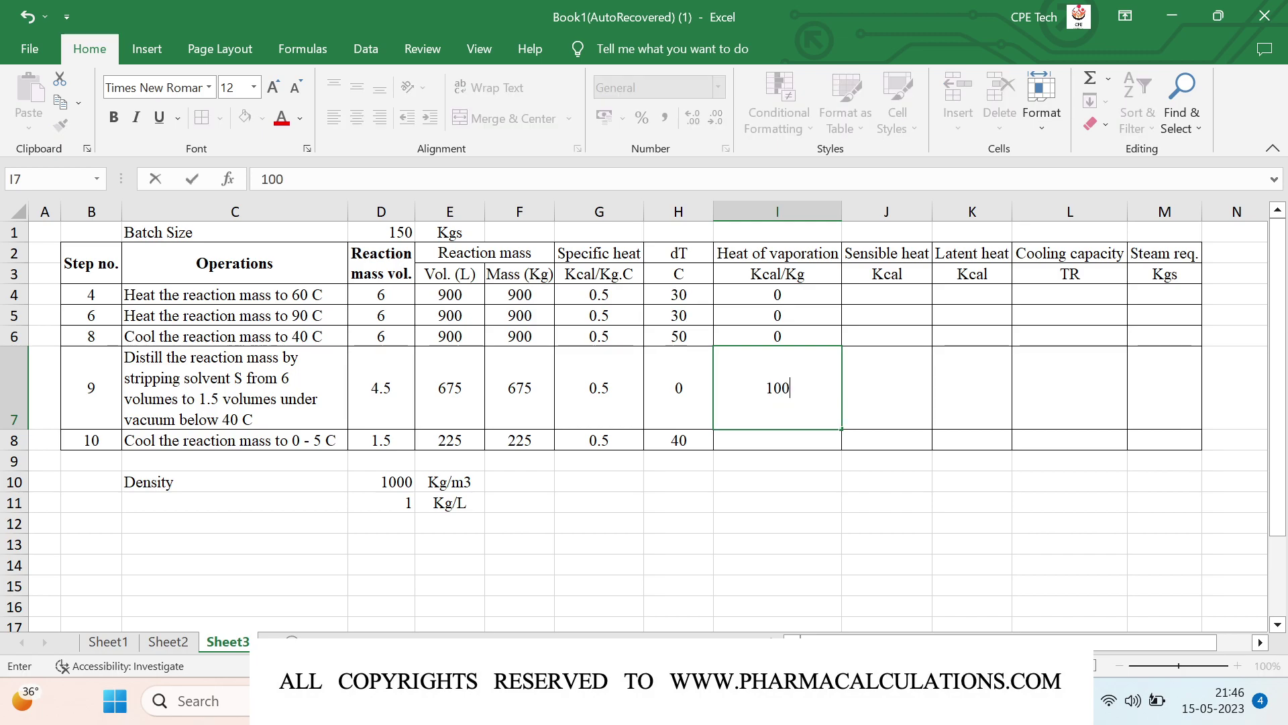
pyautogui.press('Return')
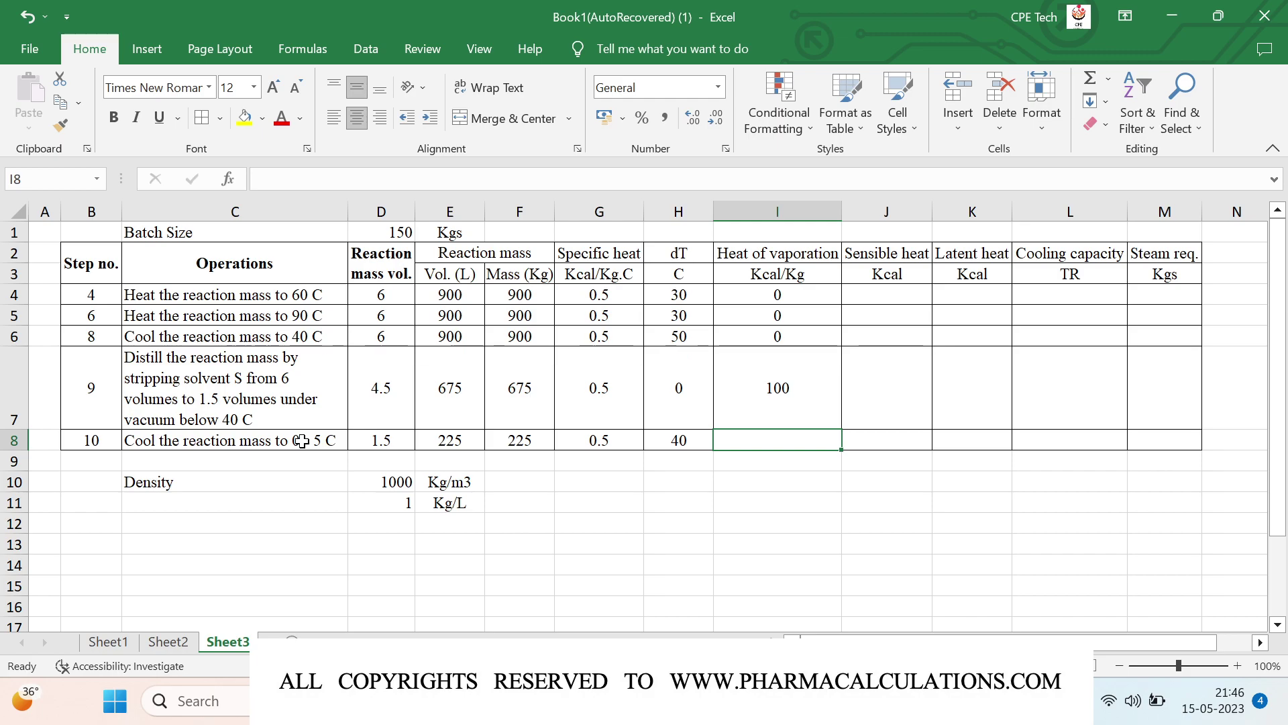
pyautogui.write('0')
pyautogui.press('Up')
# Calculate the step 4 sensible heat in J4 as mass times specific heat times dT with =F4*G4*H4.
pyautogui.press('Up')
pyautogui.press('Up')
pyautogui.press('Up')
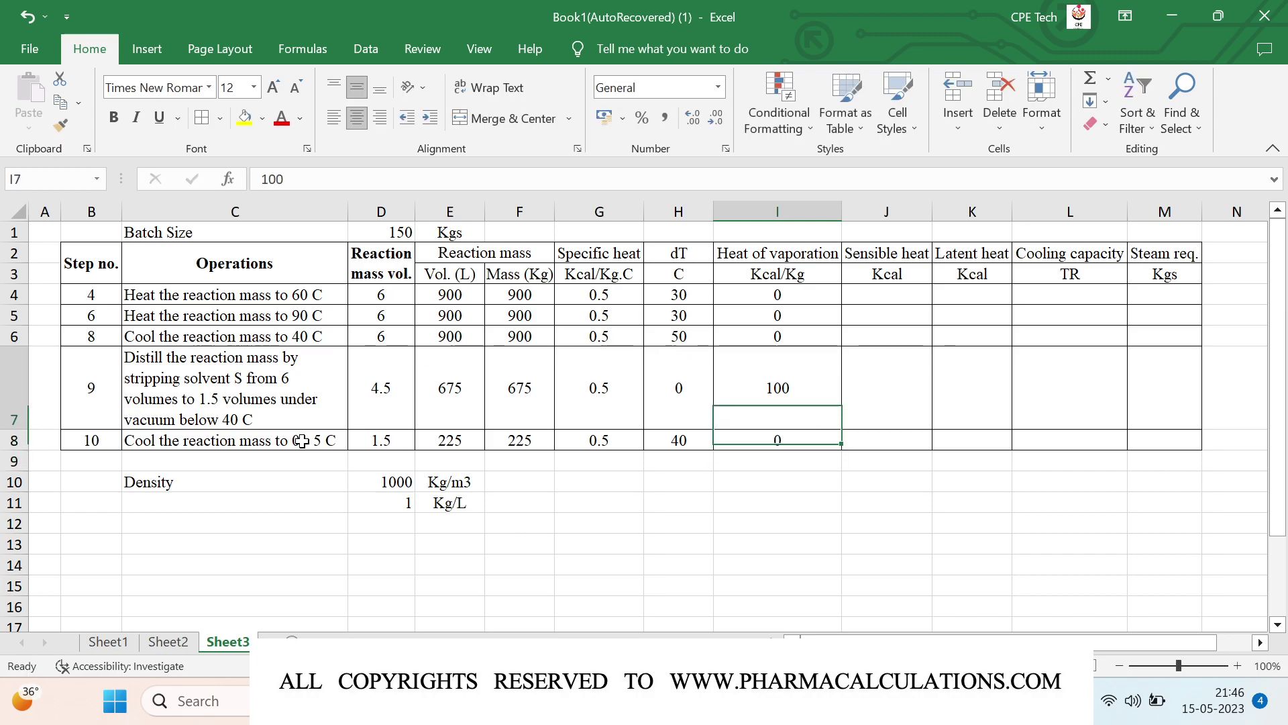
pyautogui.press('Right')
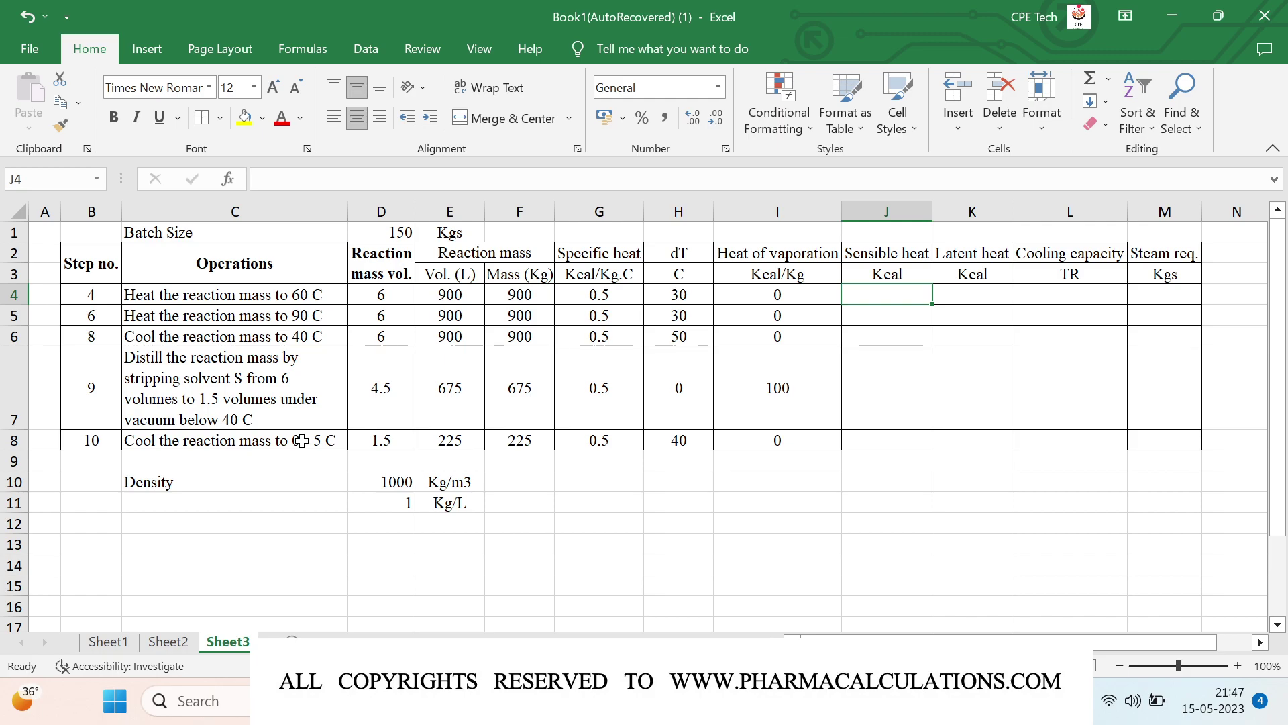
pyautogui.write('=')
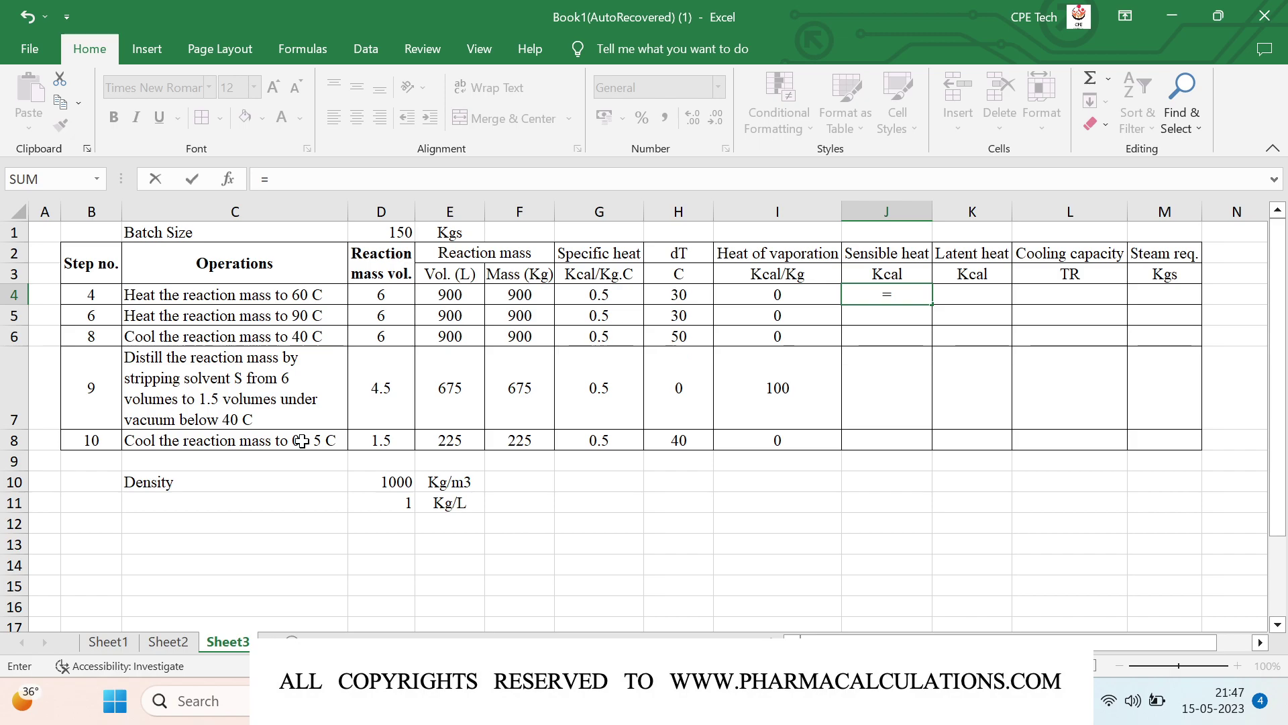
pyautogui.press('Left')
pyautogui.press('Left')
pyautogui.press('Left')
pyautogui.press('Left')
pyautogui.write('*')
pyautogui.press('Left')
pyautogui.press('Left')
pyautogui.press('Left')
pyautogui.write('*')
pyautogui.press('Left')
pyautogui.press('Left')
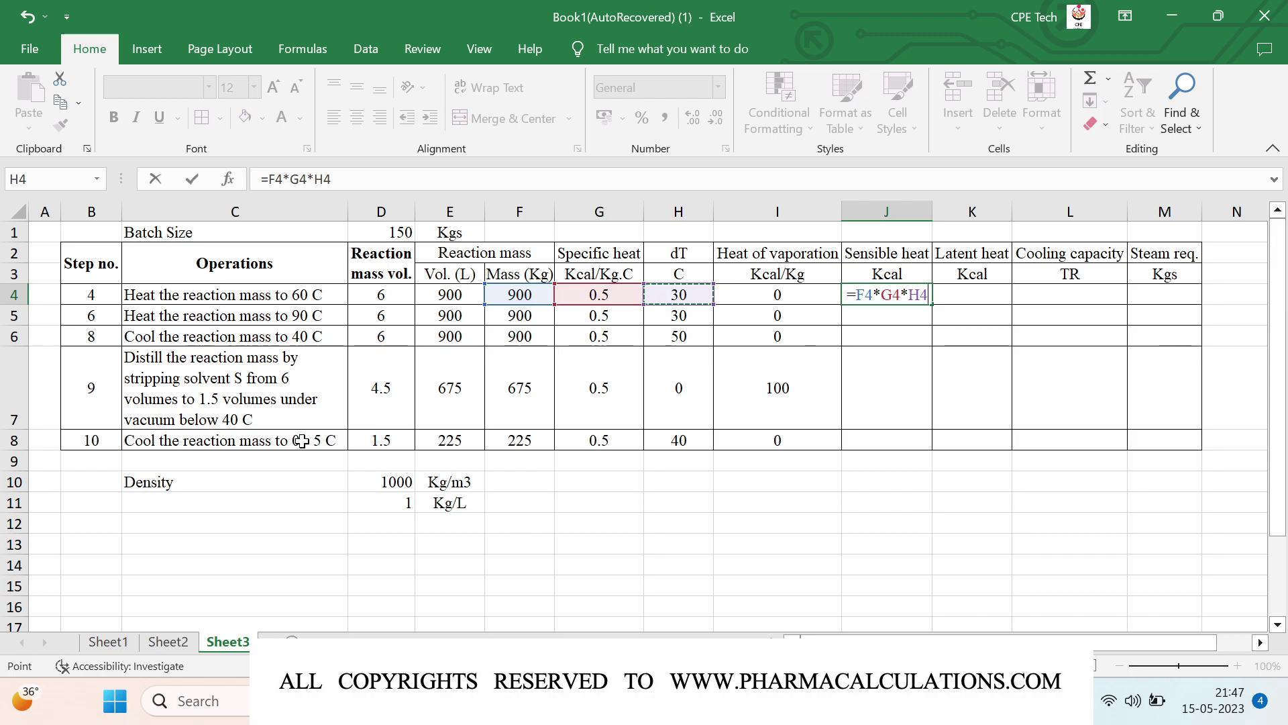
pyautogui.press('Return')
# Fill the sensible heat formula in J4 down to J8.
pyautogui.press('Up')
pyautogui.hotkey('shift', 'Down')
pyautogui.hotkey('shift', 'Down')
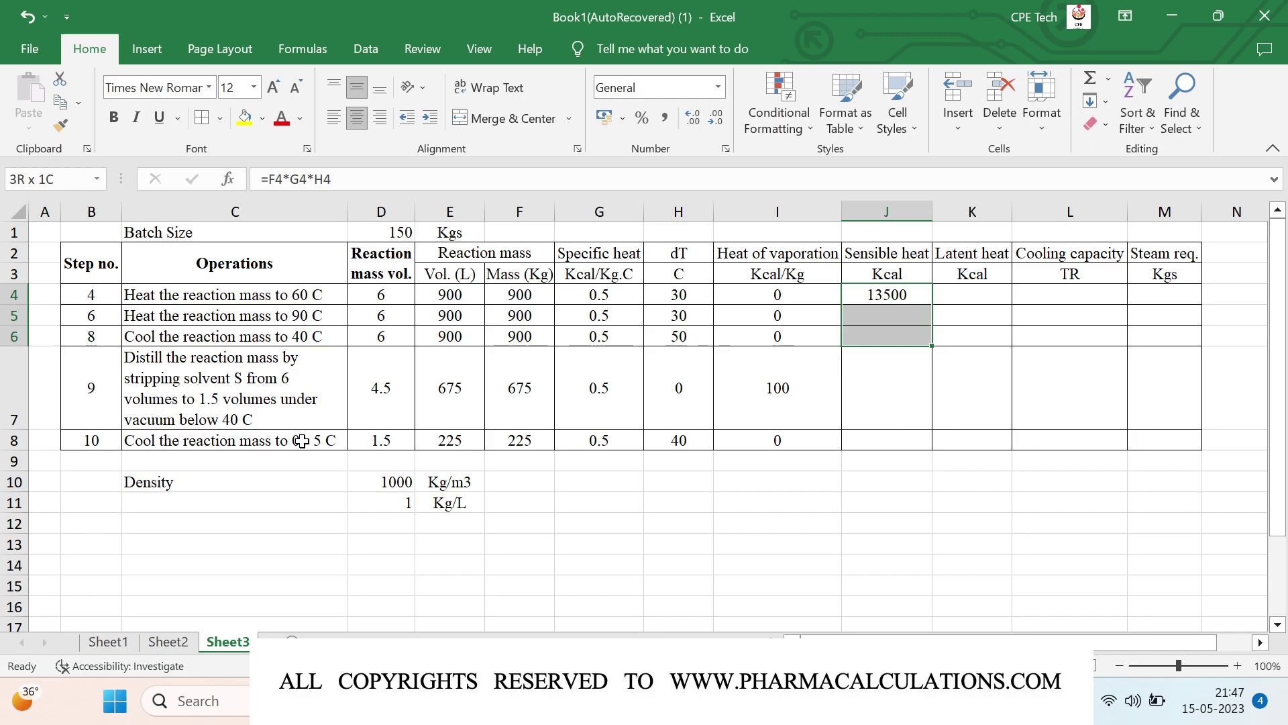
pyautogui.hotkey('shift', 'Down')
pyautogui.hotkey('shift', 'Down')
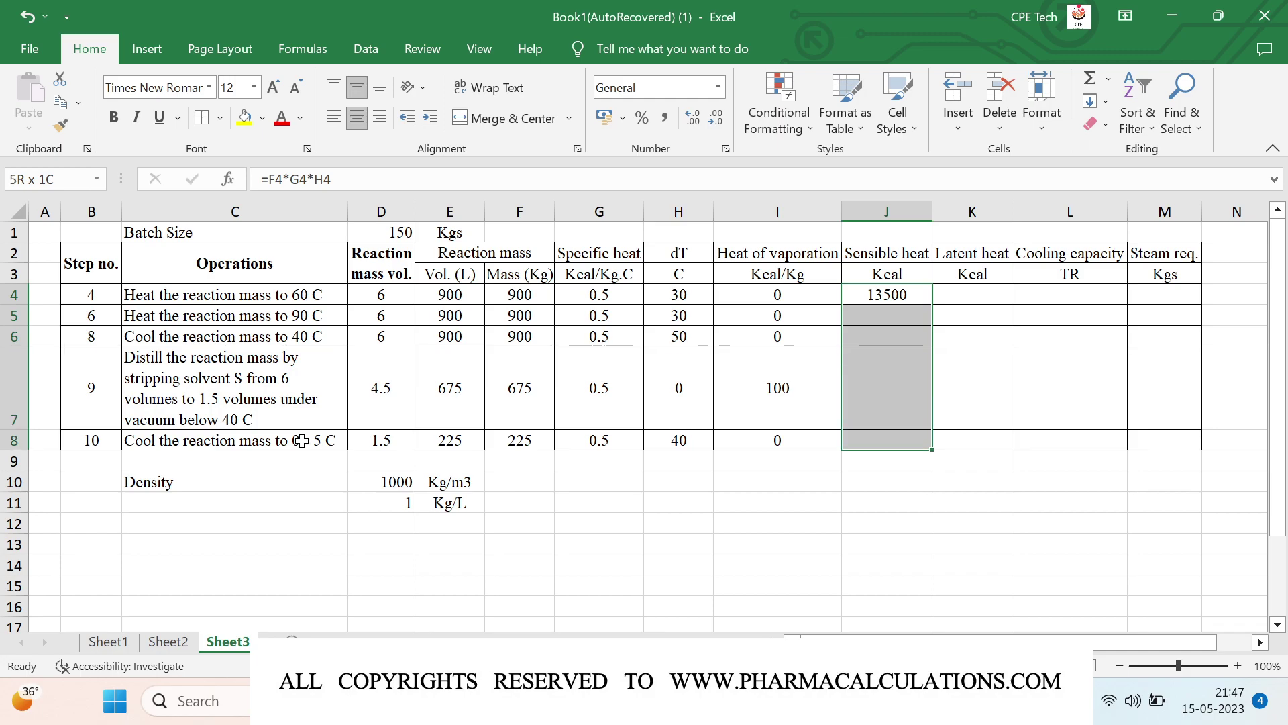
pyautogui.hotkey('ctrl', 'd')
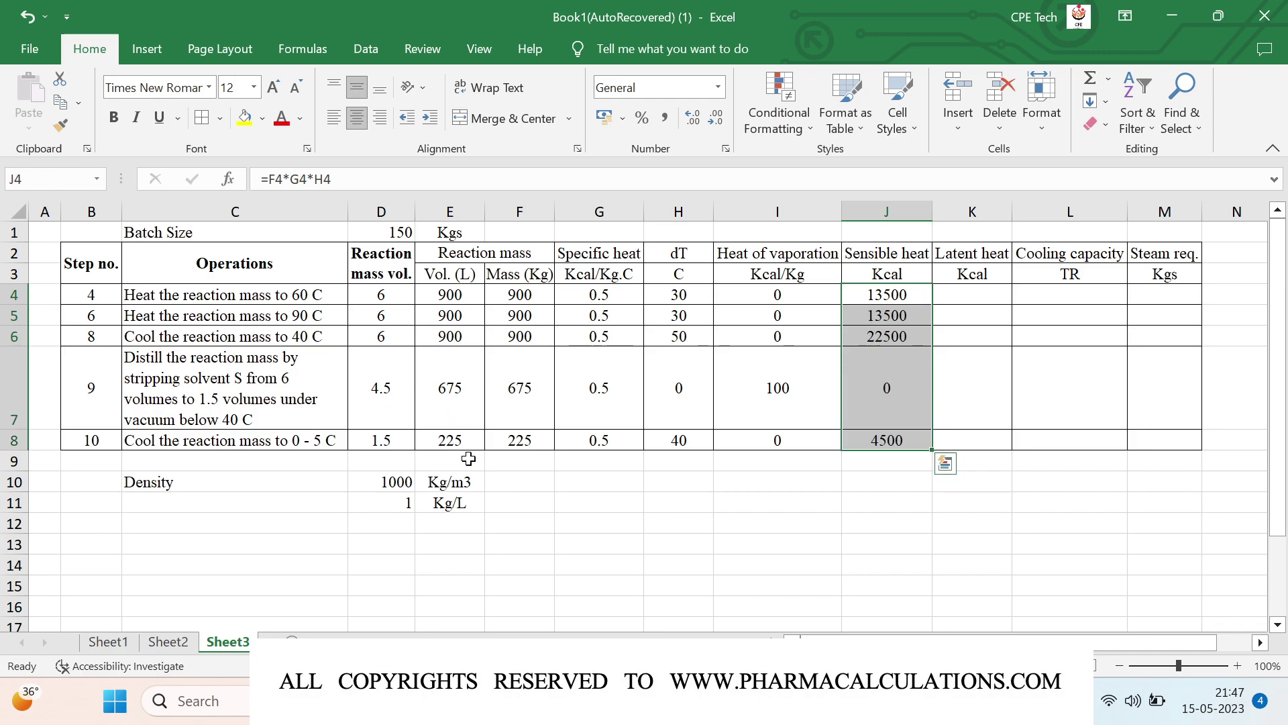
# Calculate the step 4 latent heat in K4 as mass times heat of vaporation with =F4*I4.
pyautogui.click(990, 298)
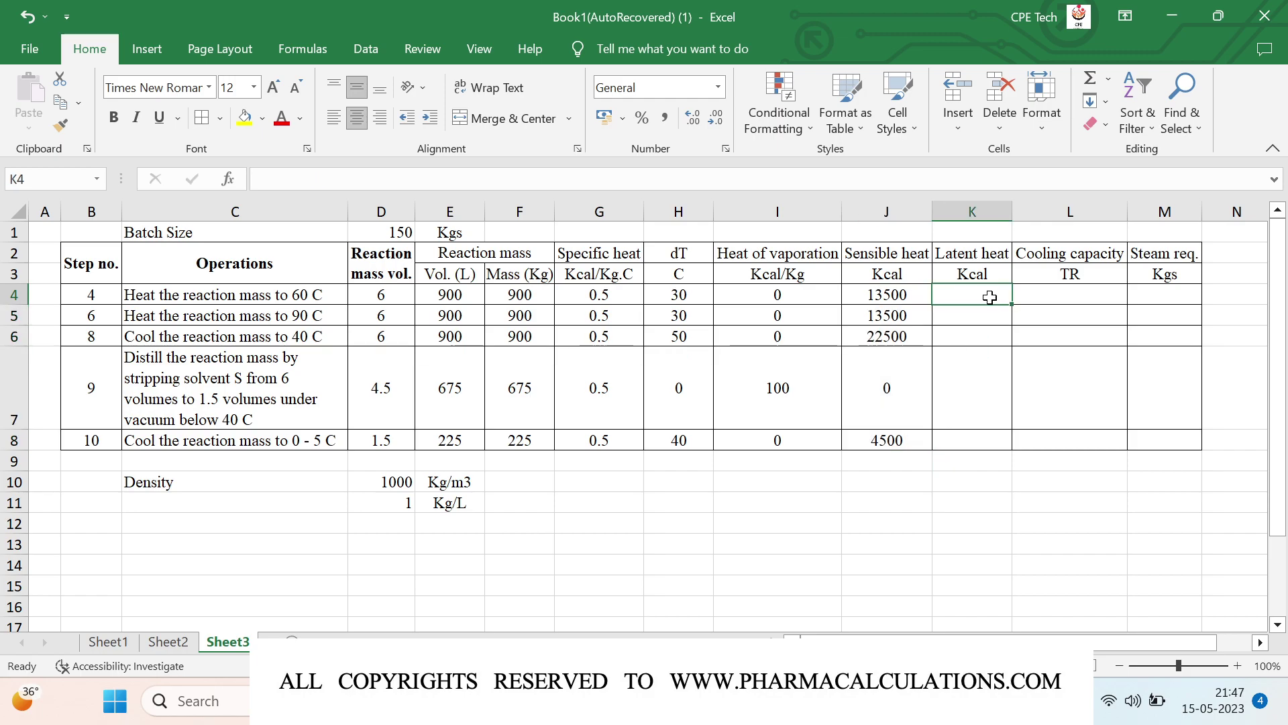
pyautogui.write('=')
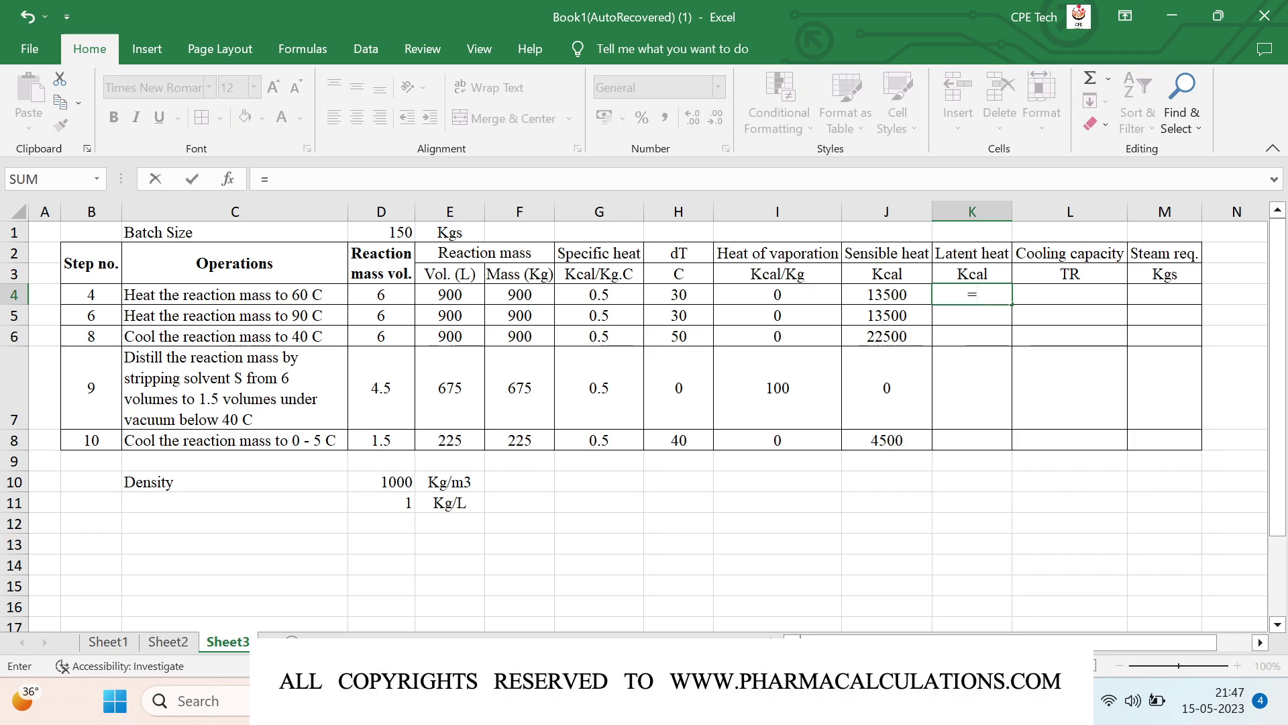
pyautogui.press('Left')
pyautogui.press('Left')
pyautogui.press('Left')
pyautogui.press('Left')
pyautogui.press('Left')
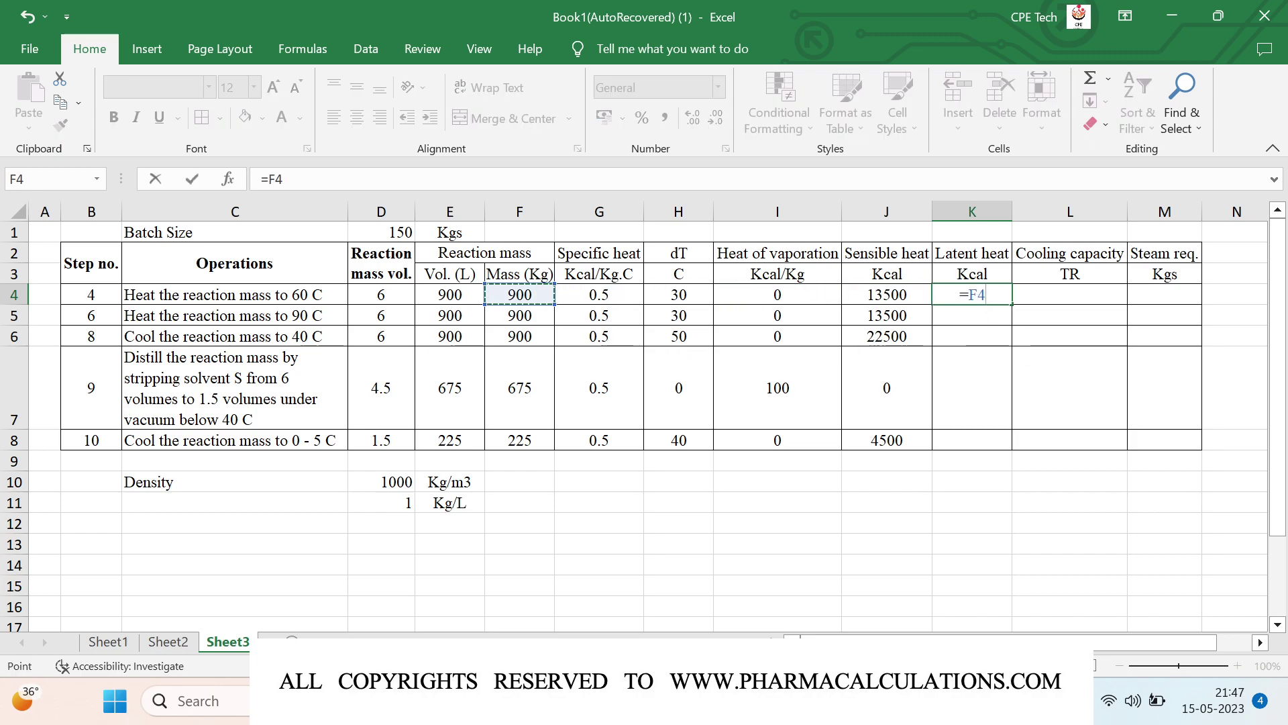
pyautogui.write('*')
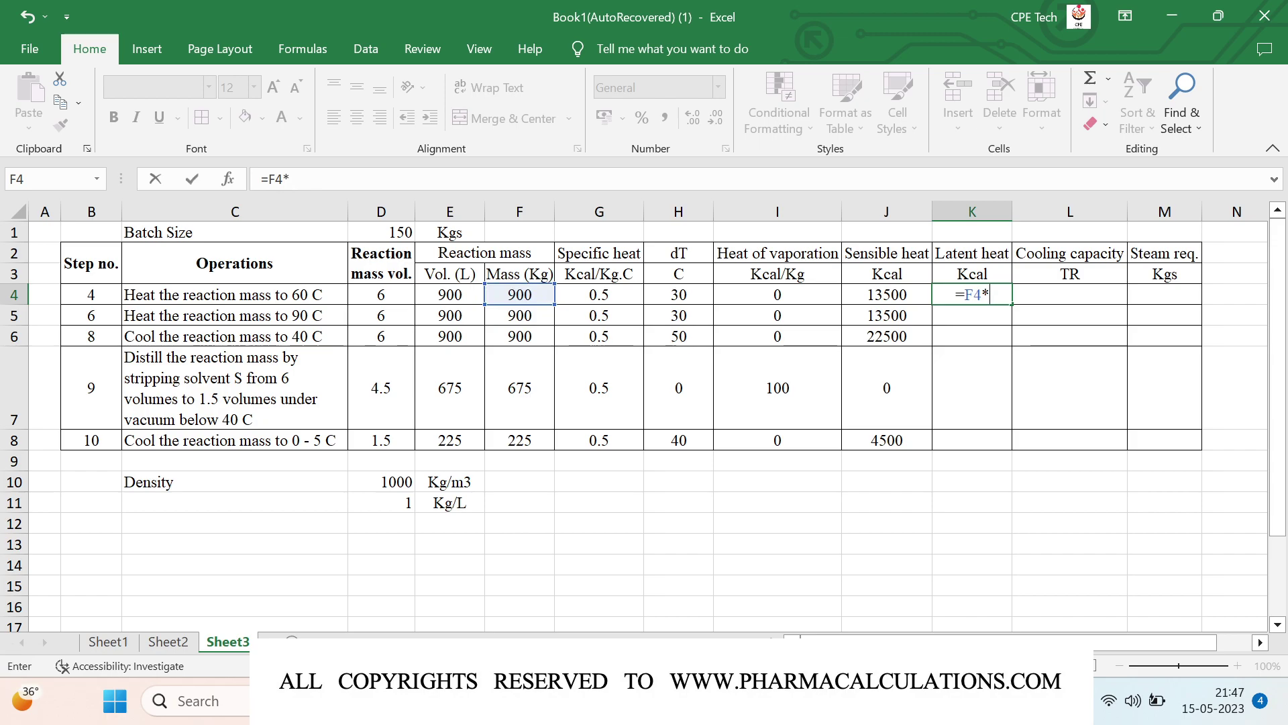
pyautogui.press('Left')
pyautogui.press('Left')
pyautogui.press('Return')
# Fill the latent heat formula in K4 down to K8.
pyautogui.click(990, 297)
pyautogui.hotkey('shift', 'Down')
pyautogui.hotkey('shift', 'Down')
pyautogui.hotkey('shift', 'Down')
pyautogui.hotkey('shift', 'Down')
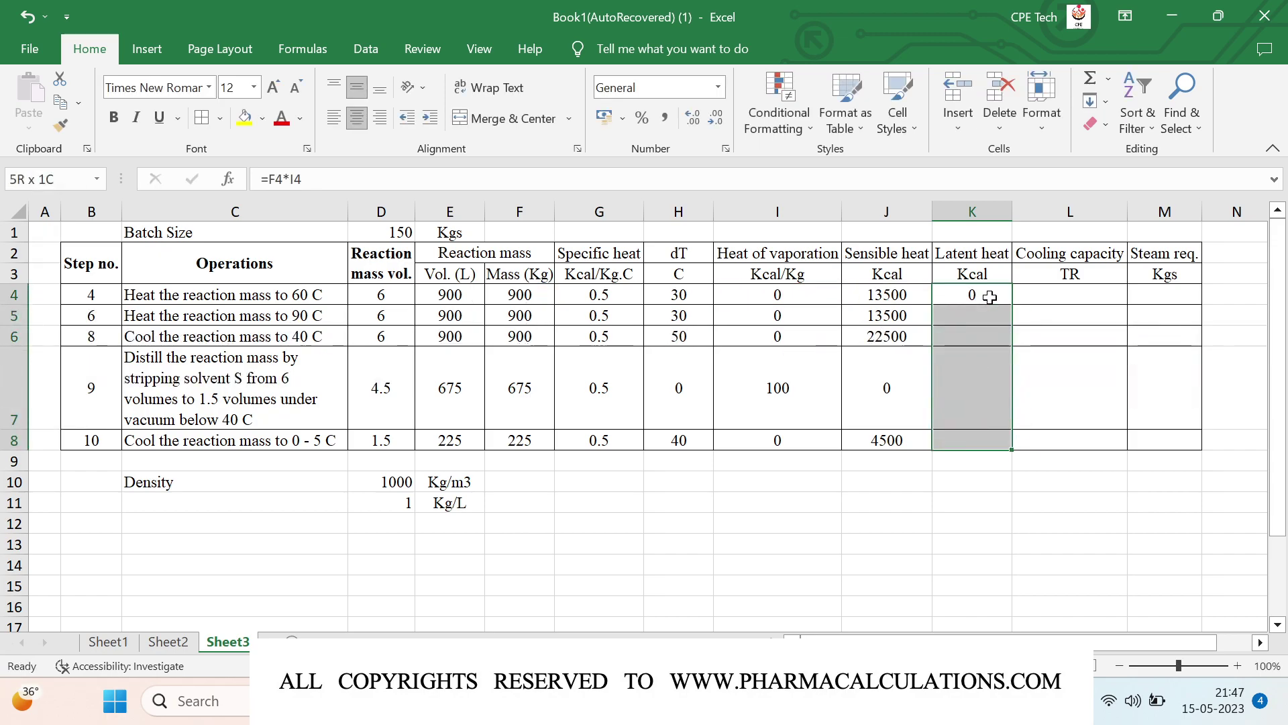
pyautogui.hotkey('ctrl', 'd')
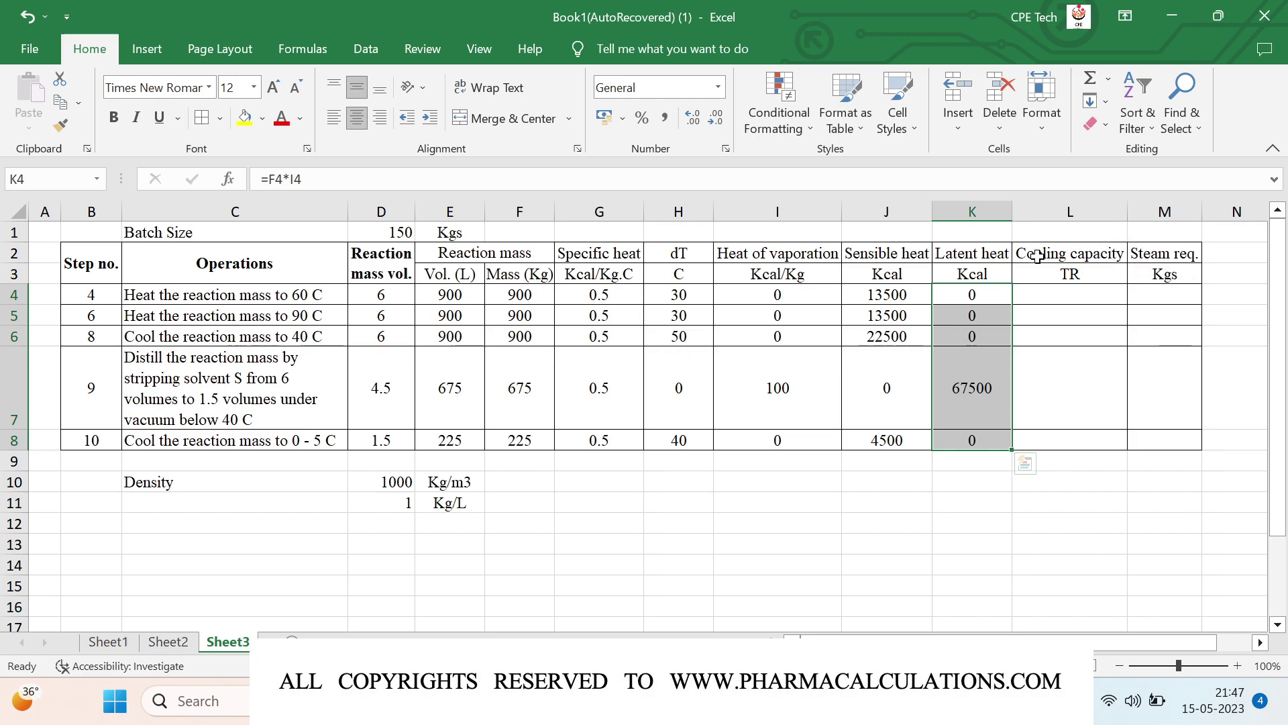
# Enter a cooling capacity of 0 TR for heating steps 4 and 6 in L4 and L5.
pyautogui.click(1069, 293)
pyautogui.write('0')
pyautogui.press('Return')
pyautogui.write('0')
pyautogui.press('Return')
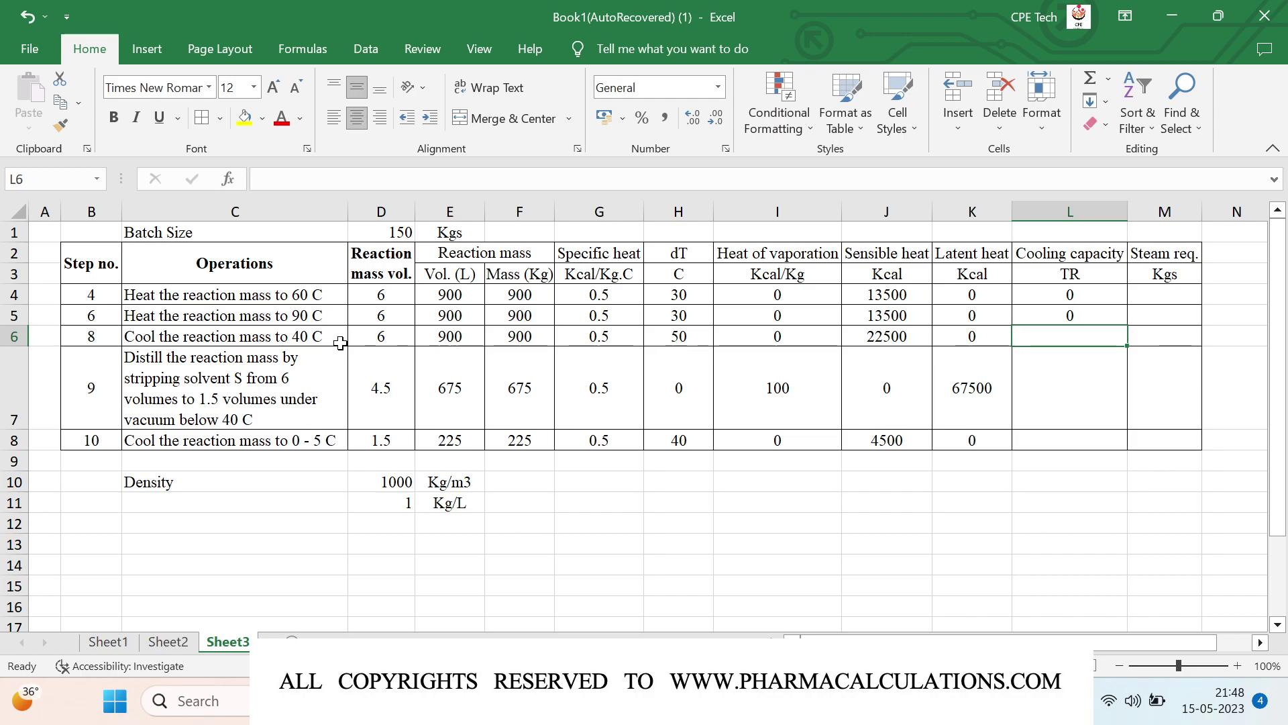
# Calculate the step 8 cooling capacity in L6 from the sensible heat with =J6/3024.
pyautogui.write('=')
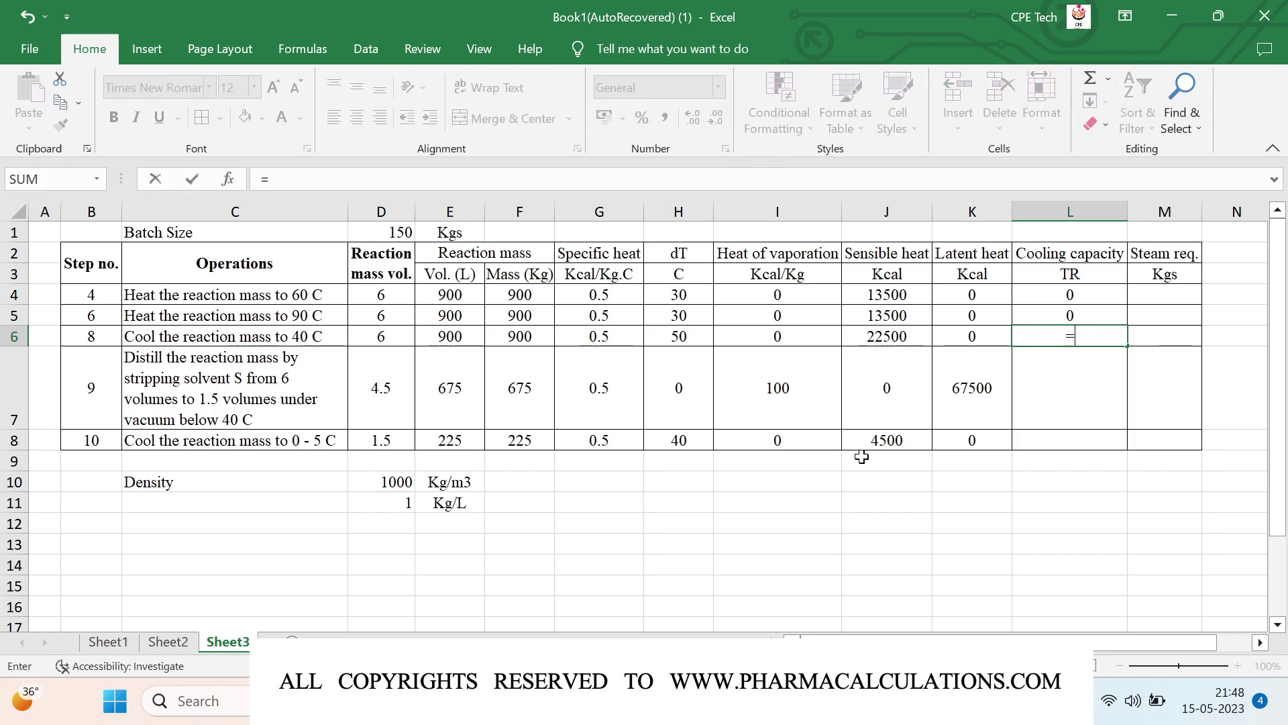
pyautogui.press('Left')
pyautogui.press('Left')
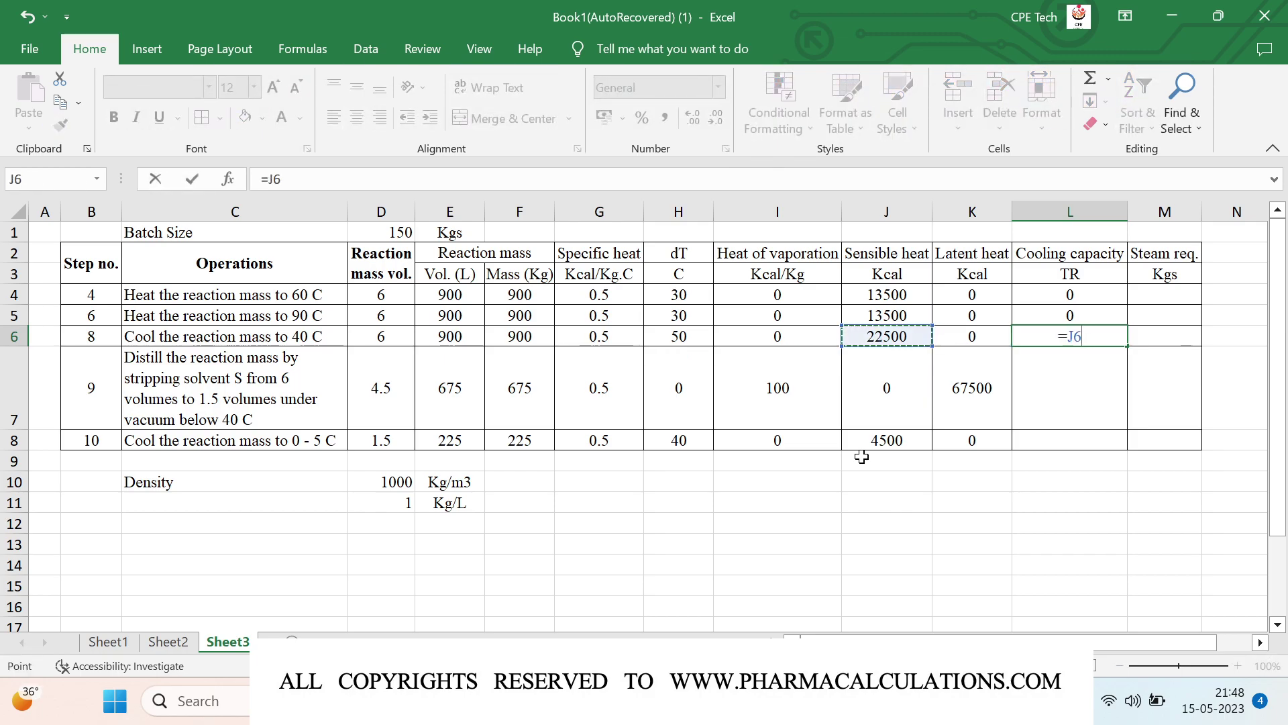
pyautogui.write('/3024')
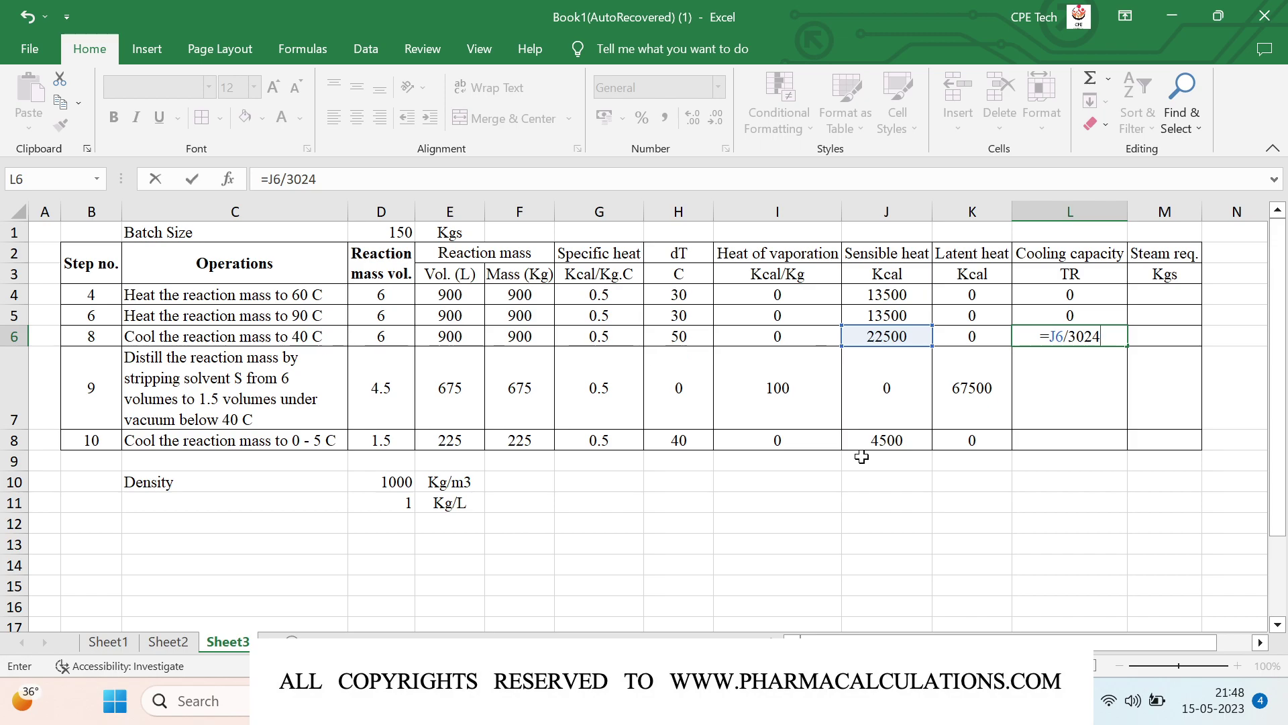
pyautogui.press('Return')
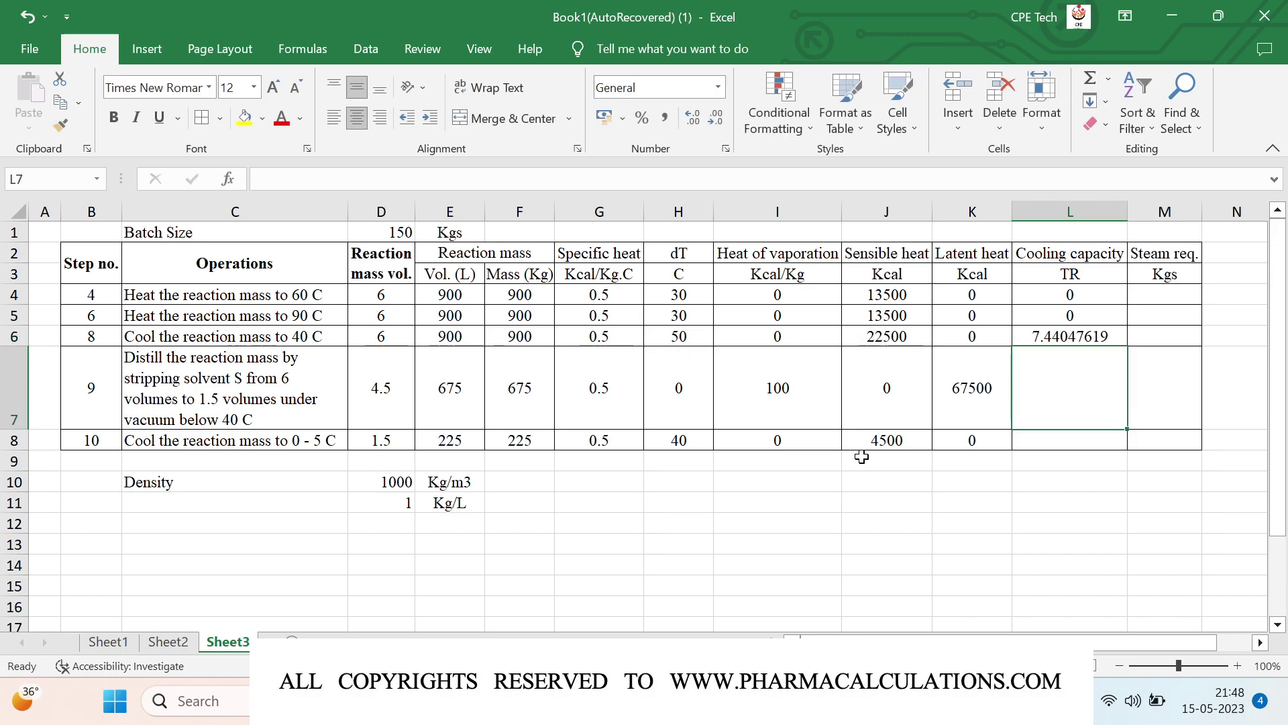
# Reduce the step 8 cooling capacity in L6 to two decimal places.
pyautogui.press('Up')
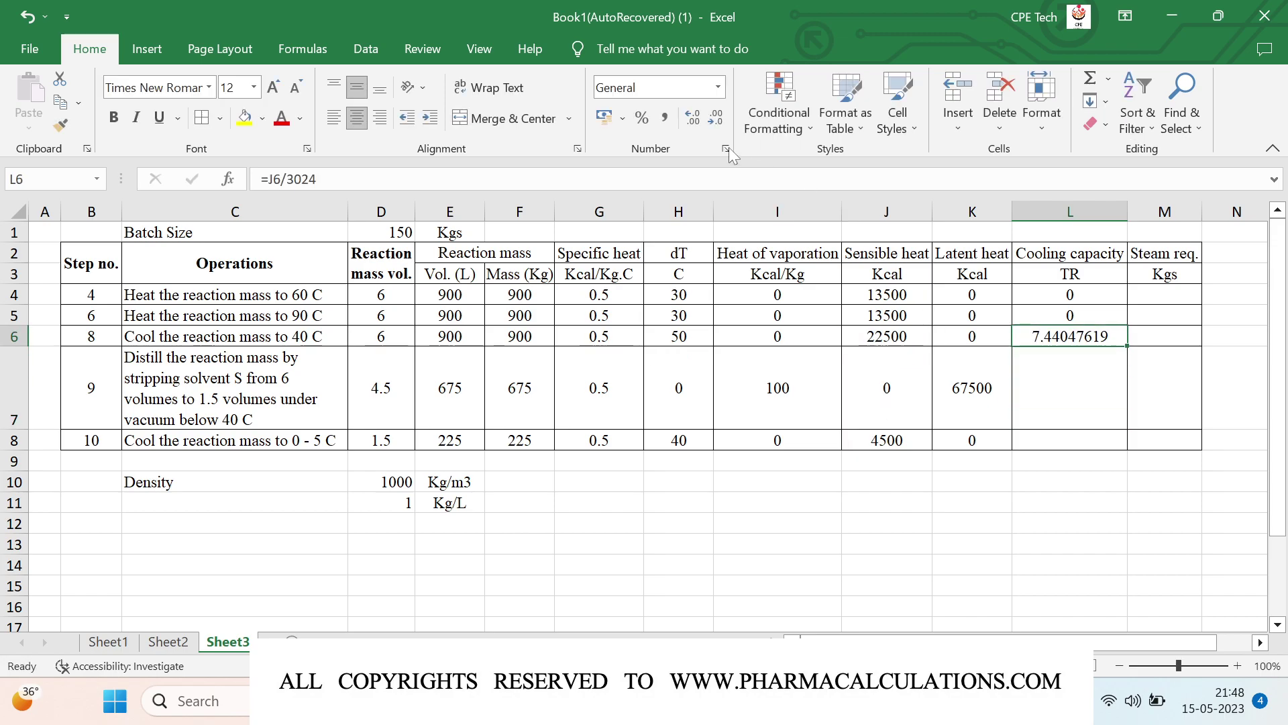
pyautogui.click(710, 124)
pyautogui.click(709, 124)
pyautogui.click(710, 124)
pyautogui.click(710, 124)
pyautogui.click(710, 124)
pyautogui.click(710, 123)
# Enter a cooling capacity of 0 TR for distillation step 9 in L7.
pyautogui.press('Down')
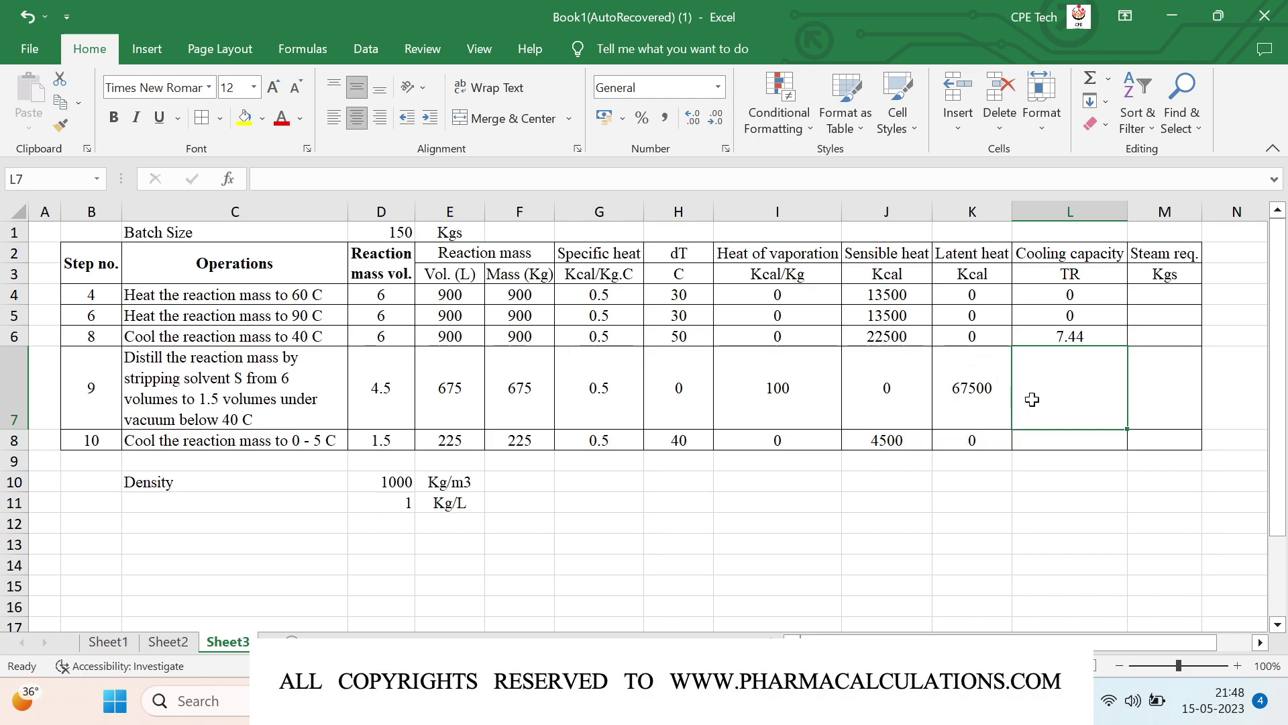
pyautogui.write('0')
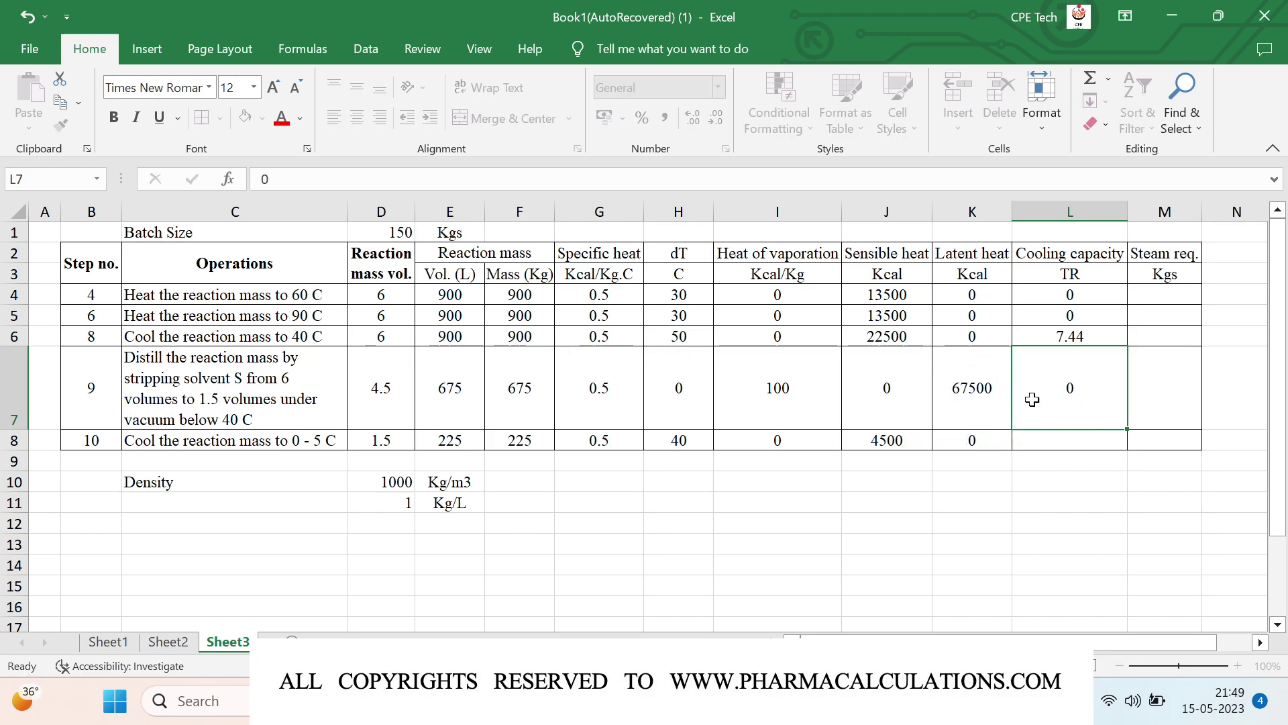
pyautogui.press('Return')
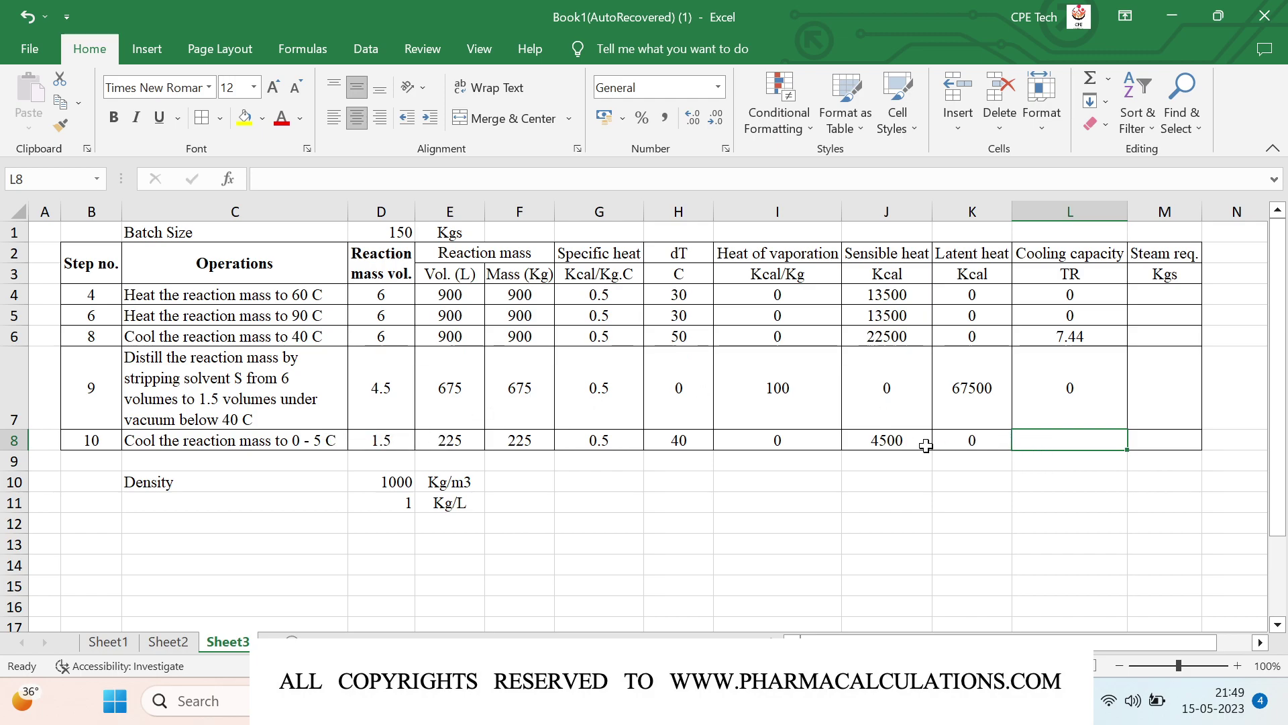
# Calculate the step 10 cooling capacity in L8 from the sensible heat with =J8/3024.
pyautogui.write('=')
pyautogui.press('Left')
pyautogui.press('Left')
pyautogui.write('/3024')
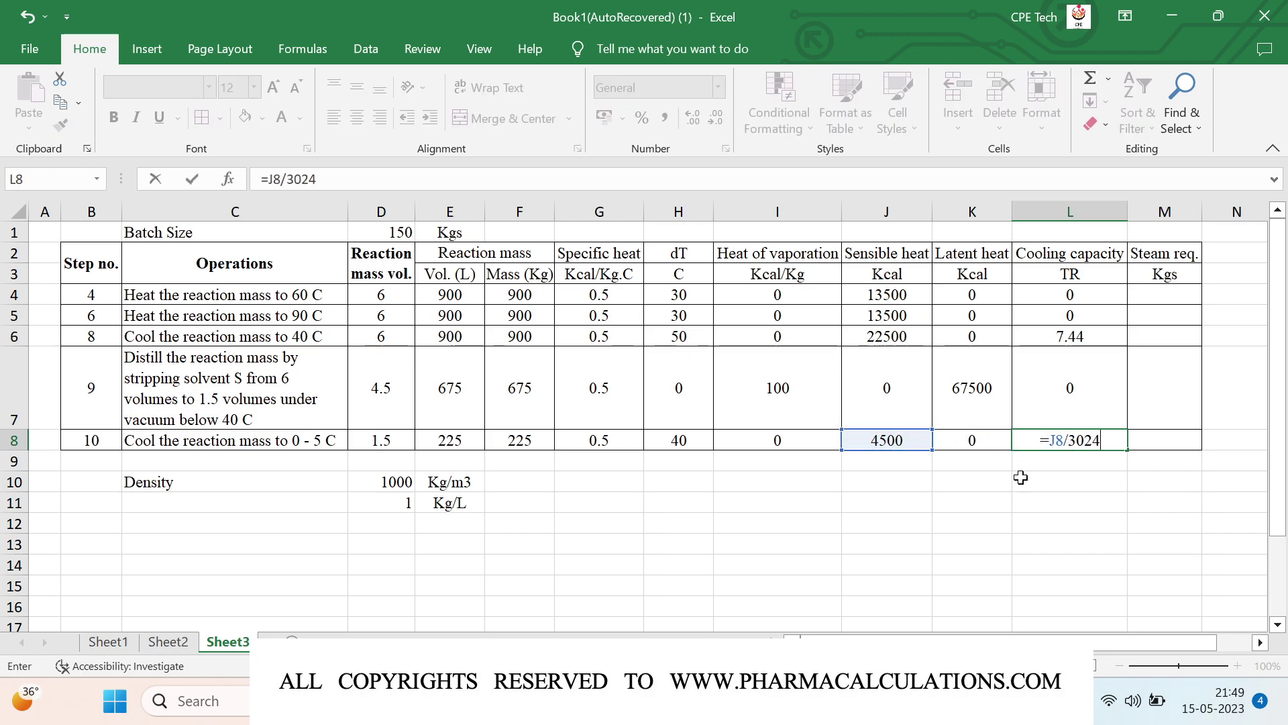
pyautogui.hotkey('ctrl', 'Return')
# Reduce the step 10 cooling capacity in L8 to two decimal places.
pyautogui.click(718, 126)
pyautogui.click(718, 126)
pyautogui.click(717, 126)
pyautogui.click(718, 126)
pyautogui.click(718, 126)
pyautogui.click(718, 126)
pyautogui.click(718, 126)
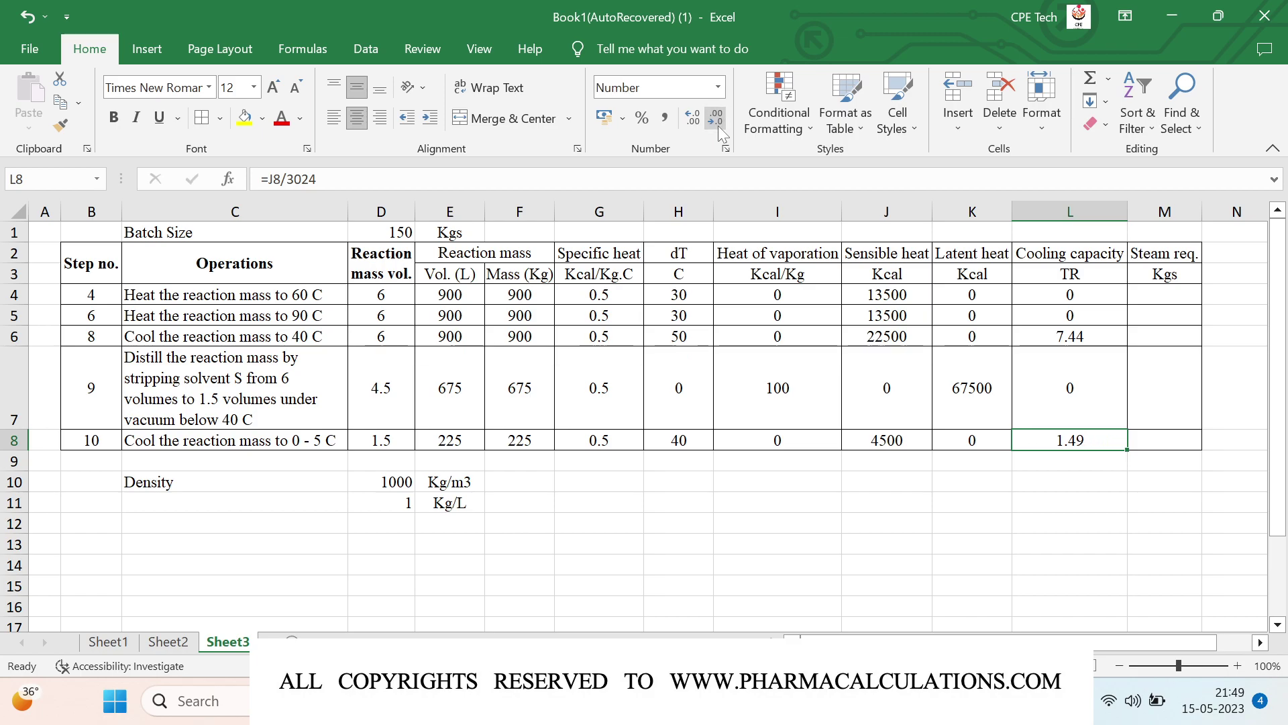
# Calculate the step 4 steam requirement in M4 from the sensible heat with =J4/540.
pyautogui.click(1151, 295)
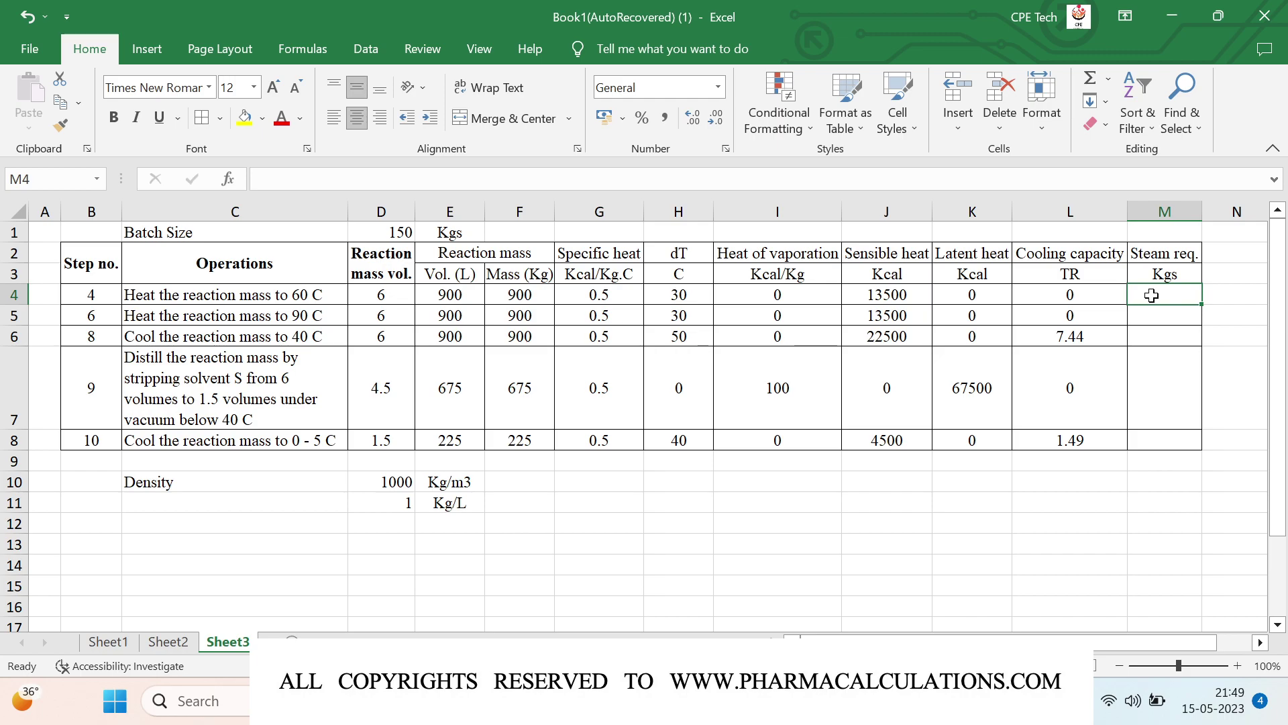
pyautogui.write('=')
pyautogui.press('Left')
pyautogui.press('Left')
pyautogui.press('Left')
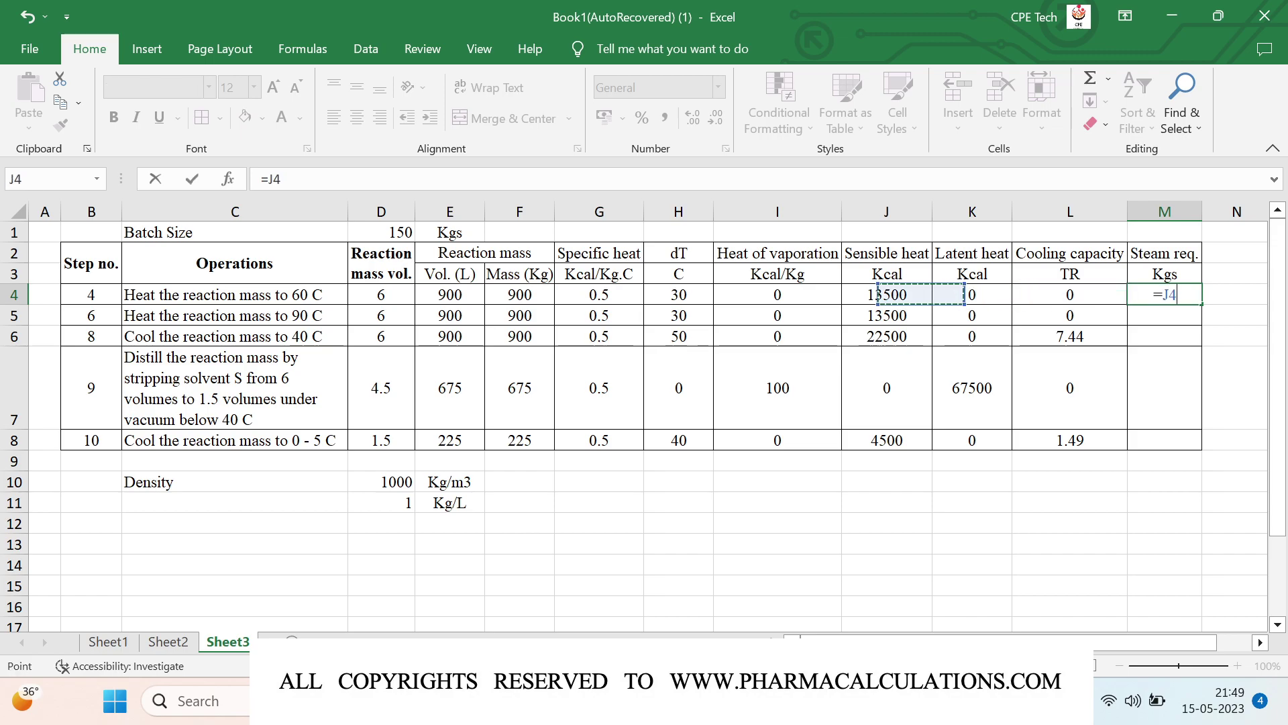
pyautogui.write('/')
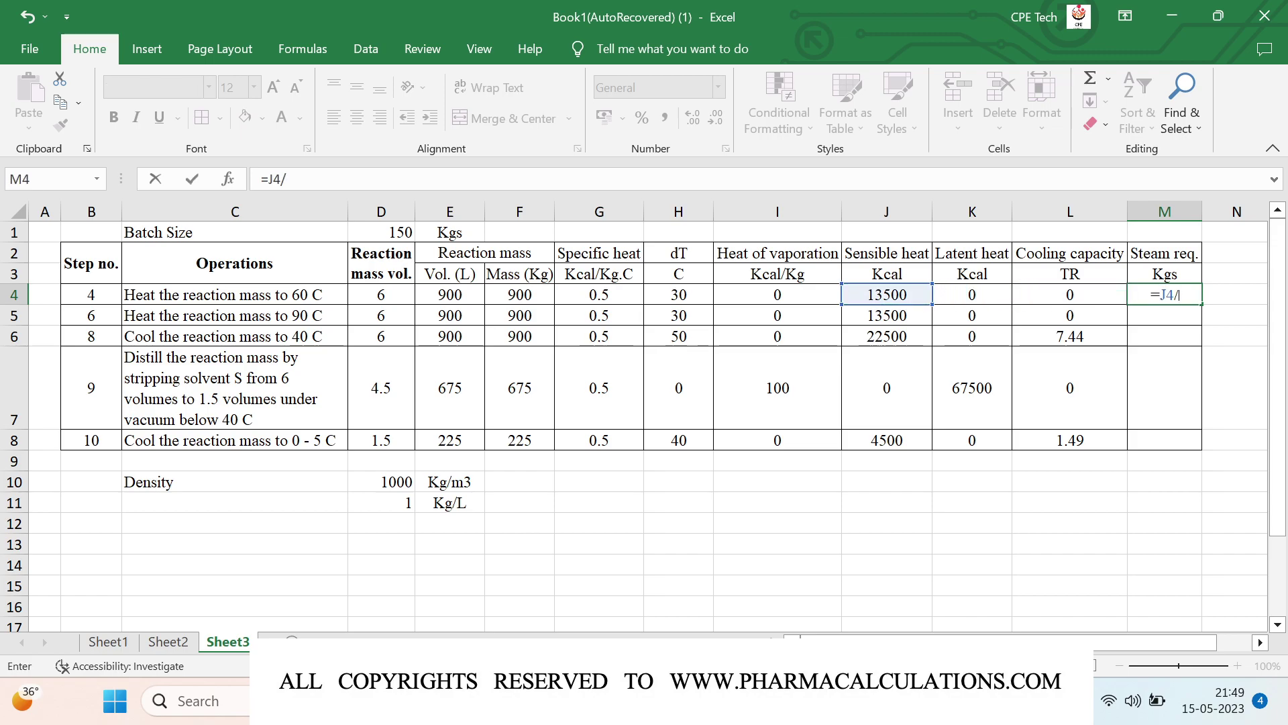
pyautogui.write('540')
pyautogui.press('Return')
# Fill the steam requirement formula in M4 down to M5.
pyautogui.press('Up')
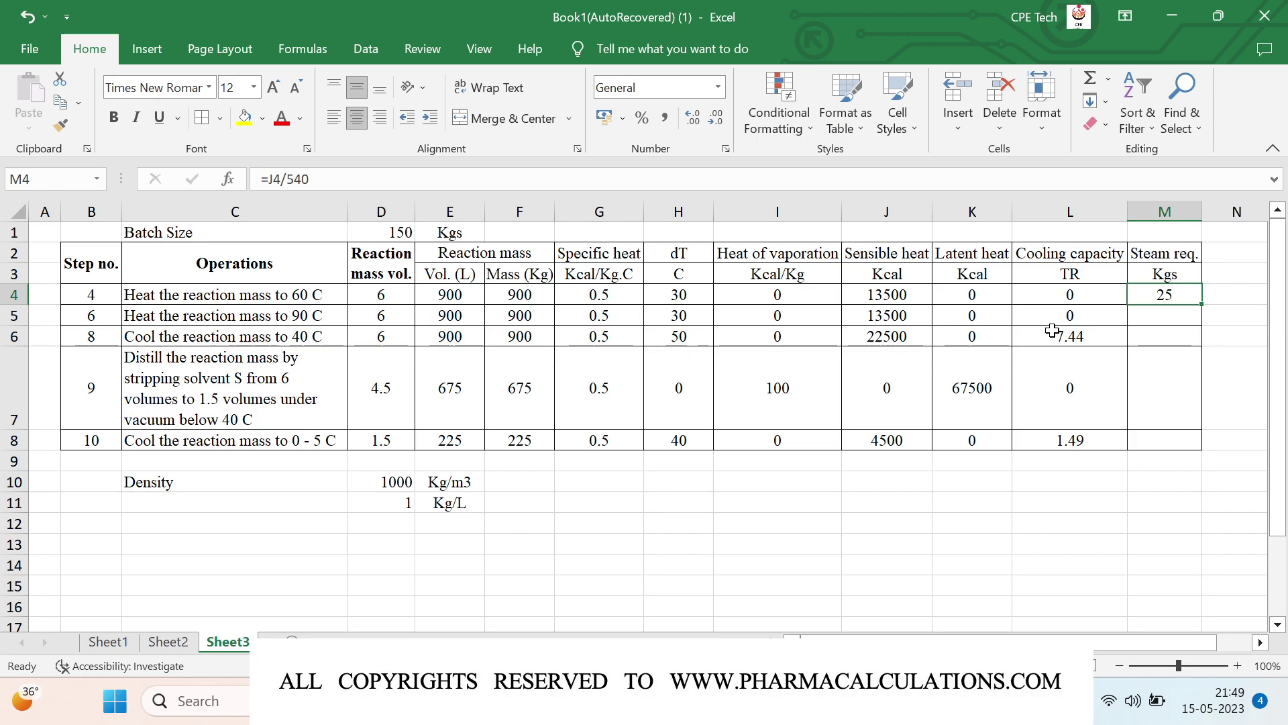
pyautogui.hotkey('shift', 'Down')
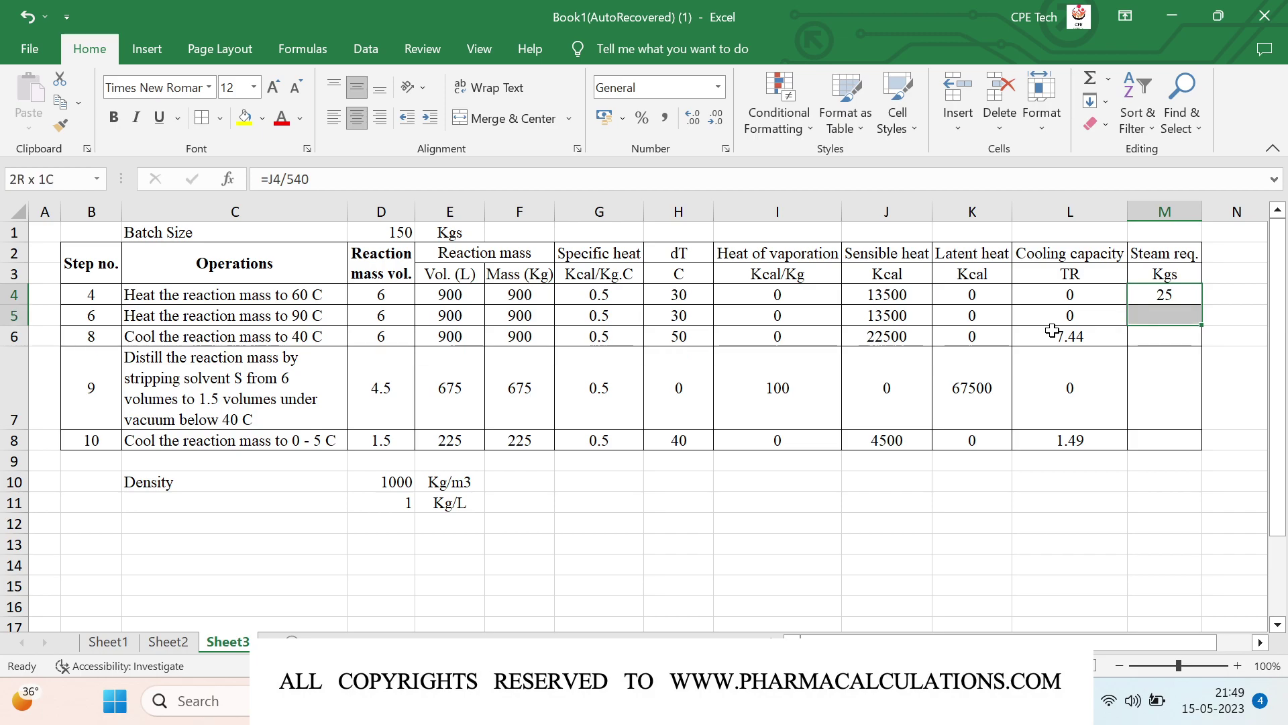
pyautogui.hotkey('ctrl', 'd')
pyautogui.press('Down')
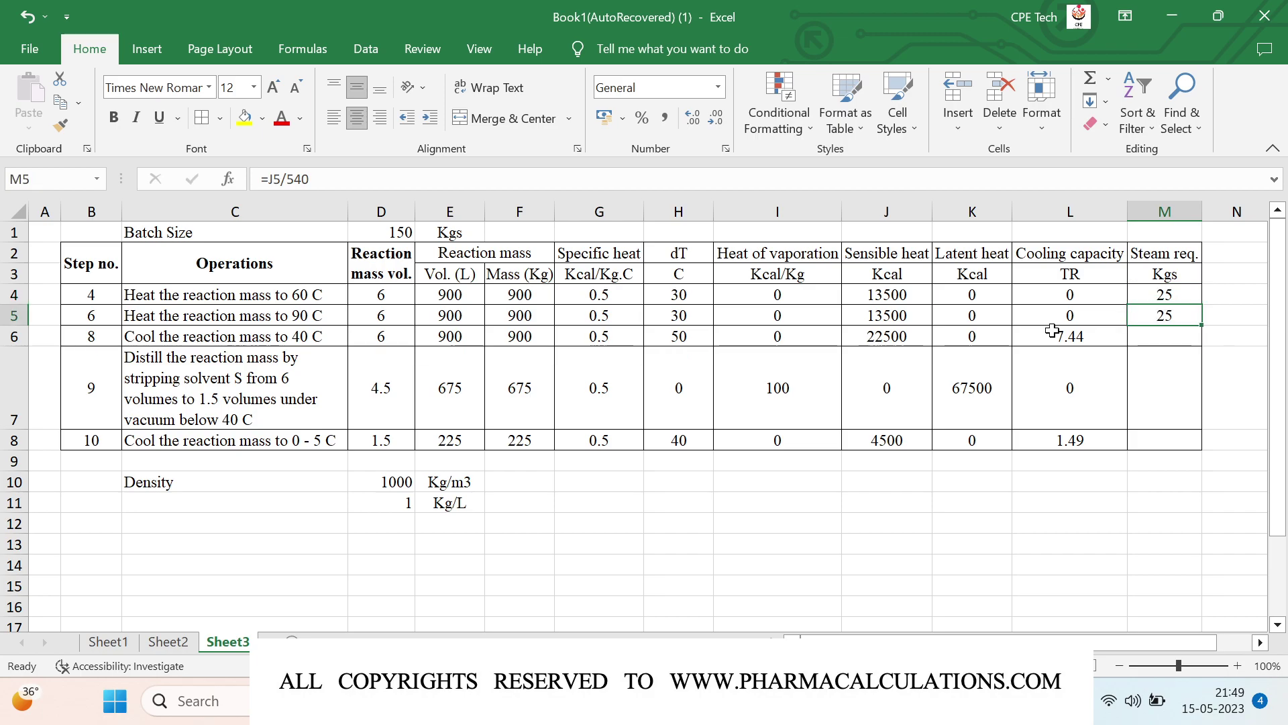
# Enter a steam requirement of 0 Kgs for cooling step 8 in M6.
pyautogui.press('Down')
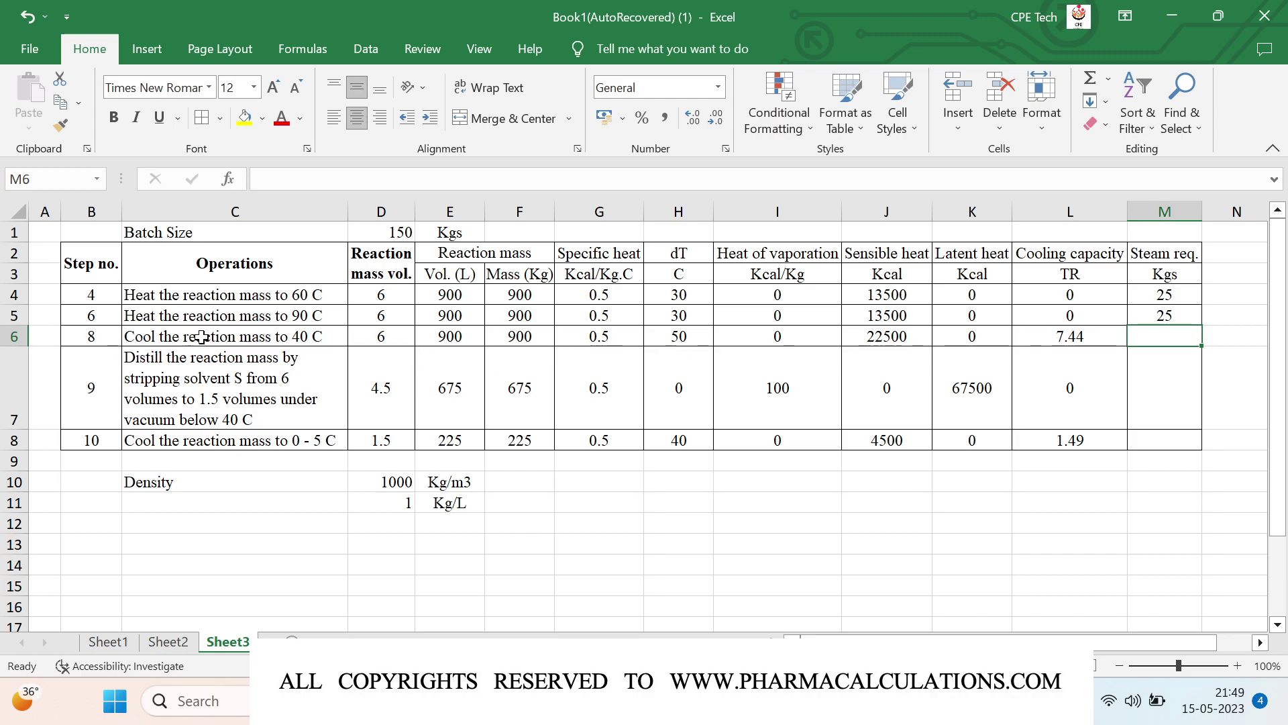
pyautogui.write('0')
pyautogui.press('Return')
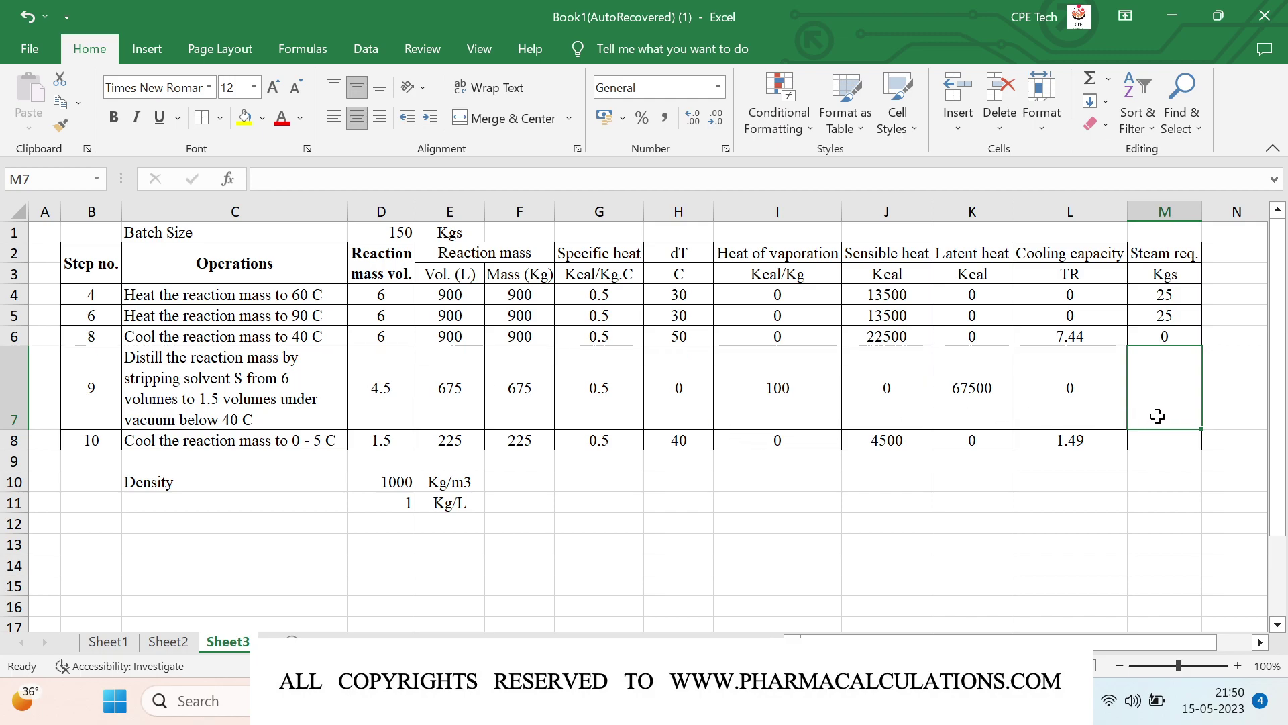
# Calculate the step 9 steam requirement in M7 with =K7/540 and enter 0 for cooling step 10 in M8.
pyautogui.write('=')
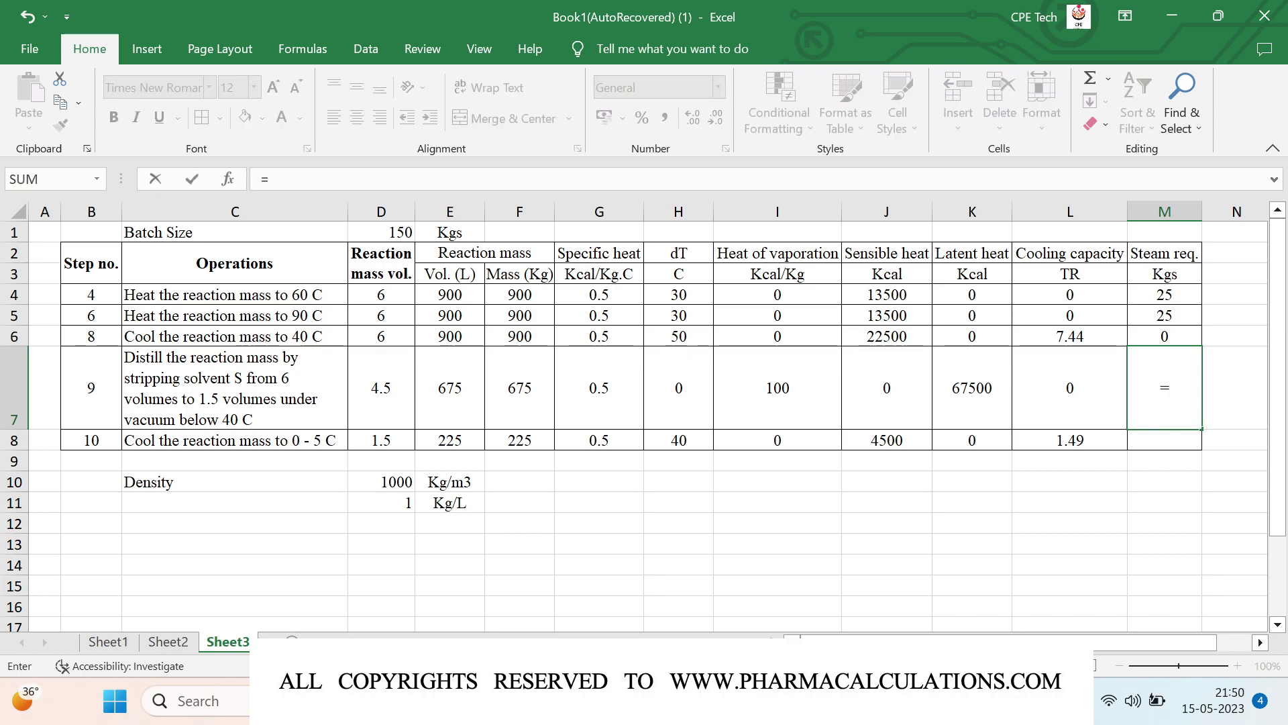
pyautogui.press('Left')
pyautogui.press('Left')
pyautogui.write('/54')
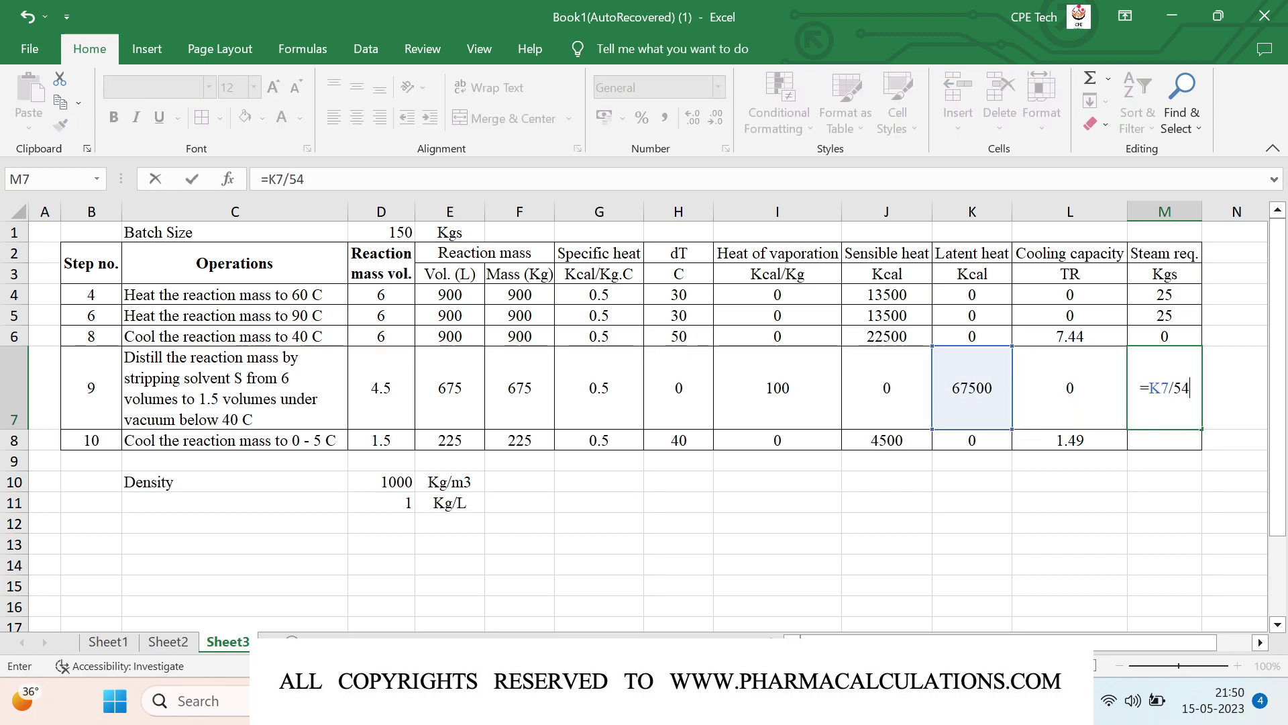
pyautogui.press('Return')
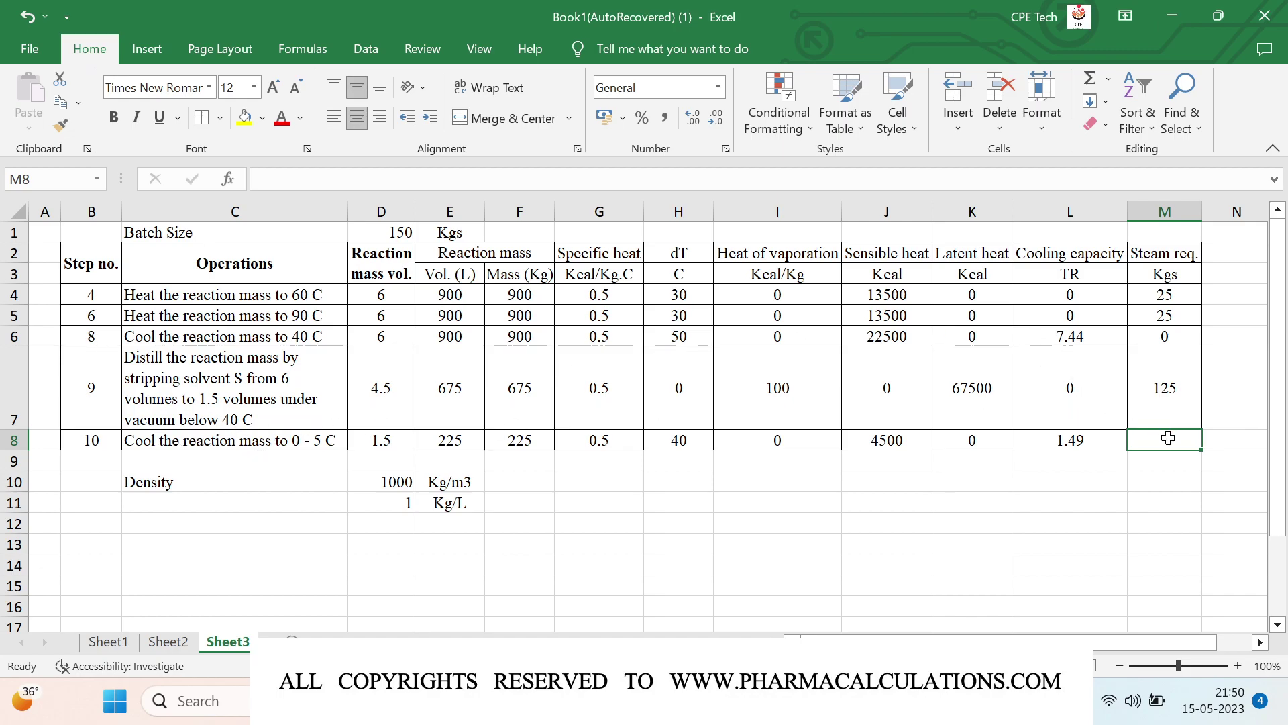
pyautogui.write('0')
pyautogui.press('Return')
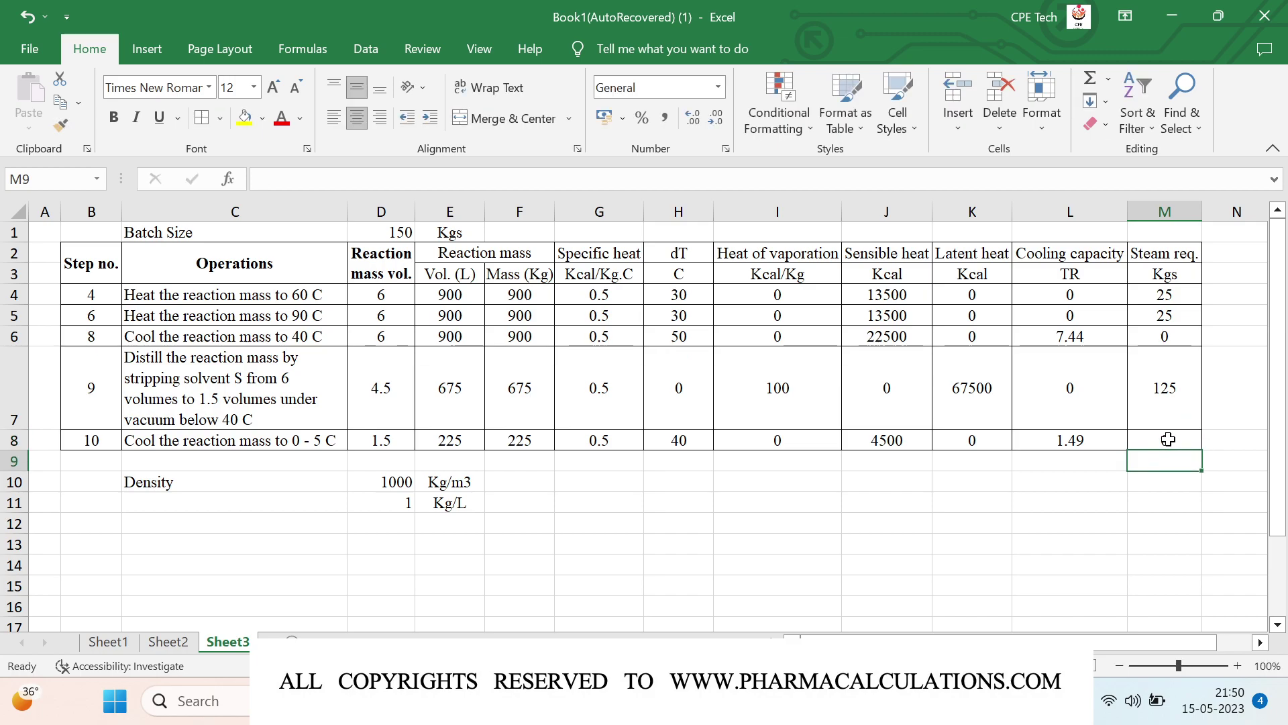
# Add the labels "Total TR" in I10 and "Total steam req." in I11 below the table.
pyautogui.click(732, 488)
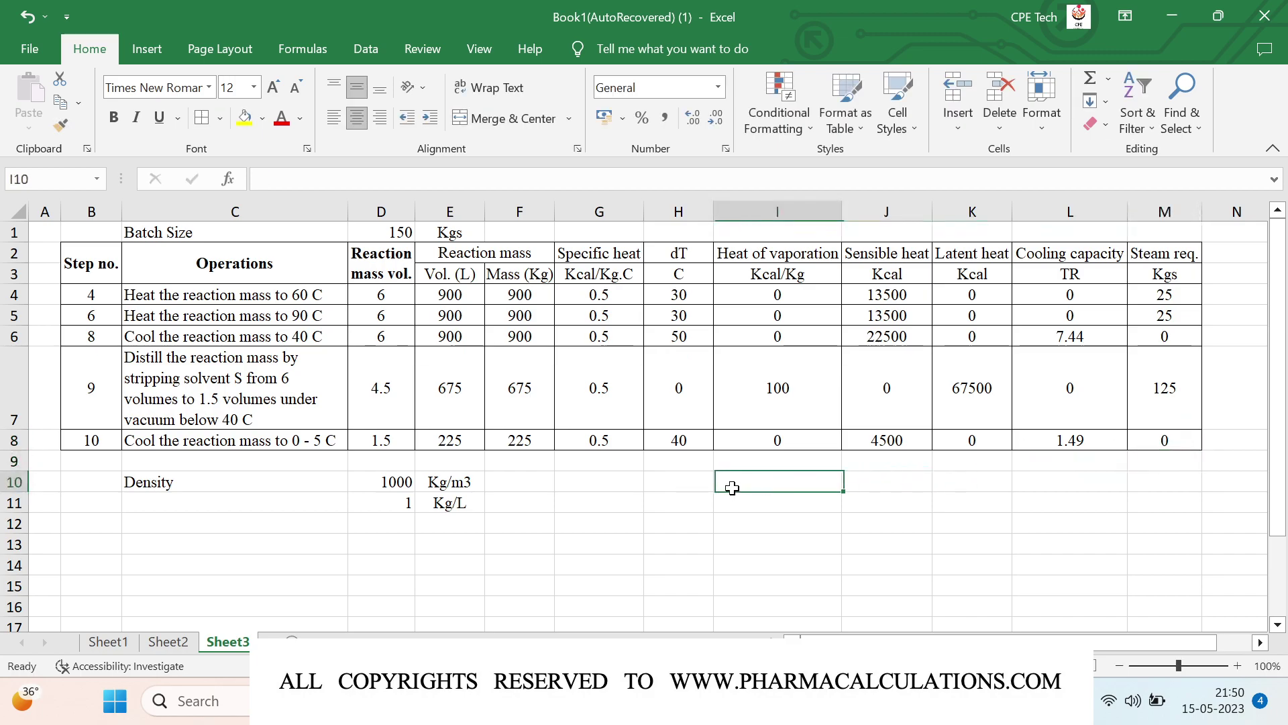
pyautogui.write('Tot')
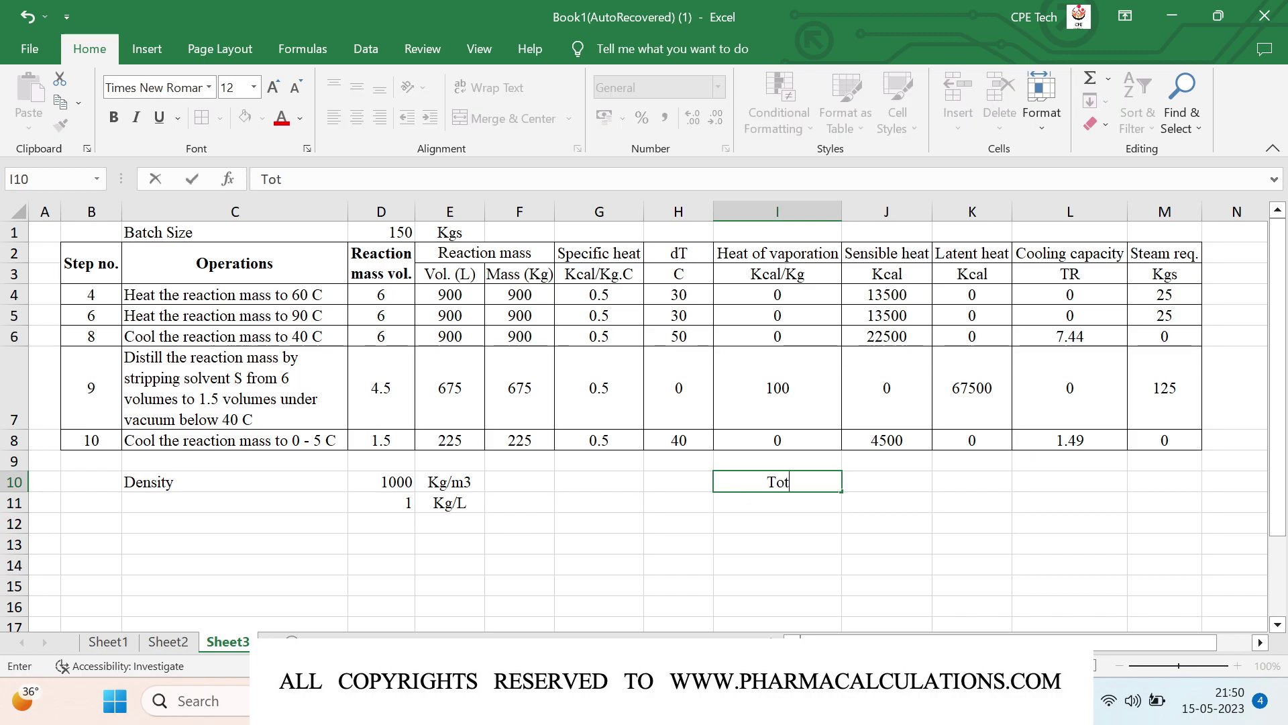
pyautogui.write('al TR')
pyautogui.press('Return')
pyautogui.write('Total')
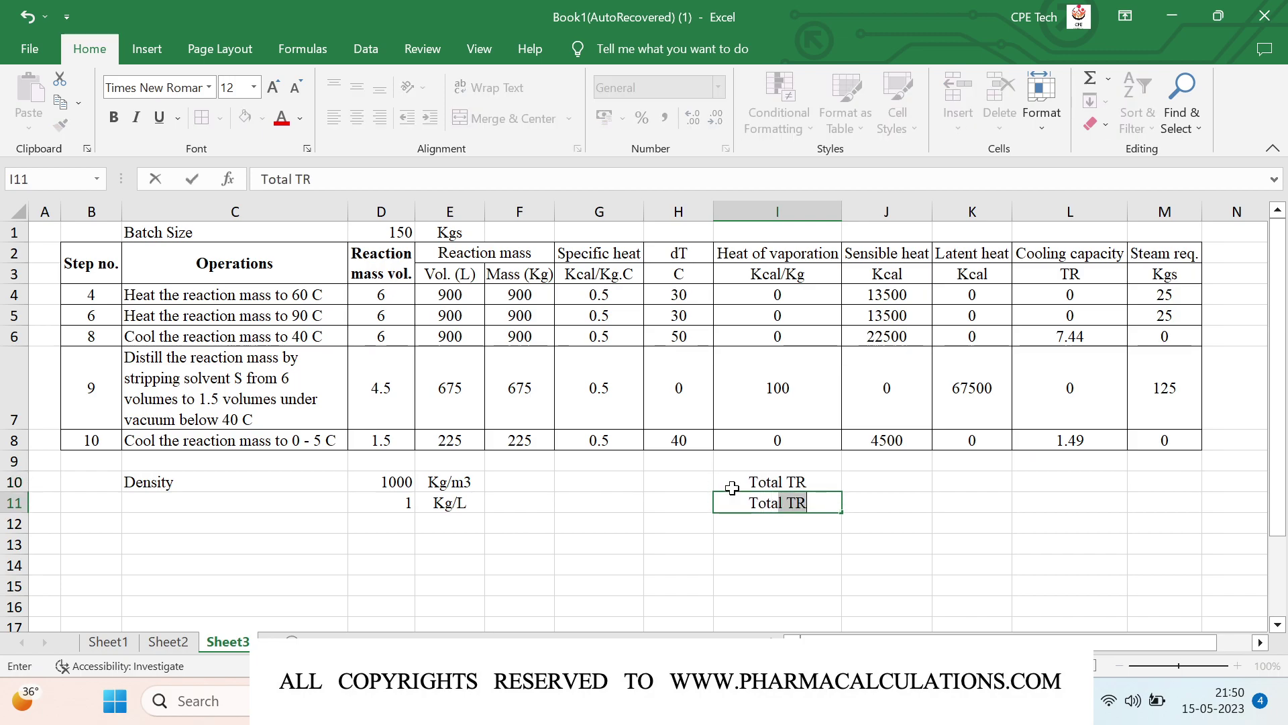
pyautogui.write(' steam')
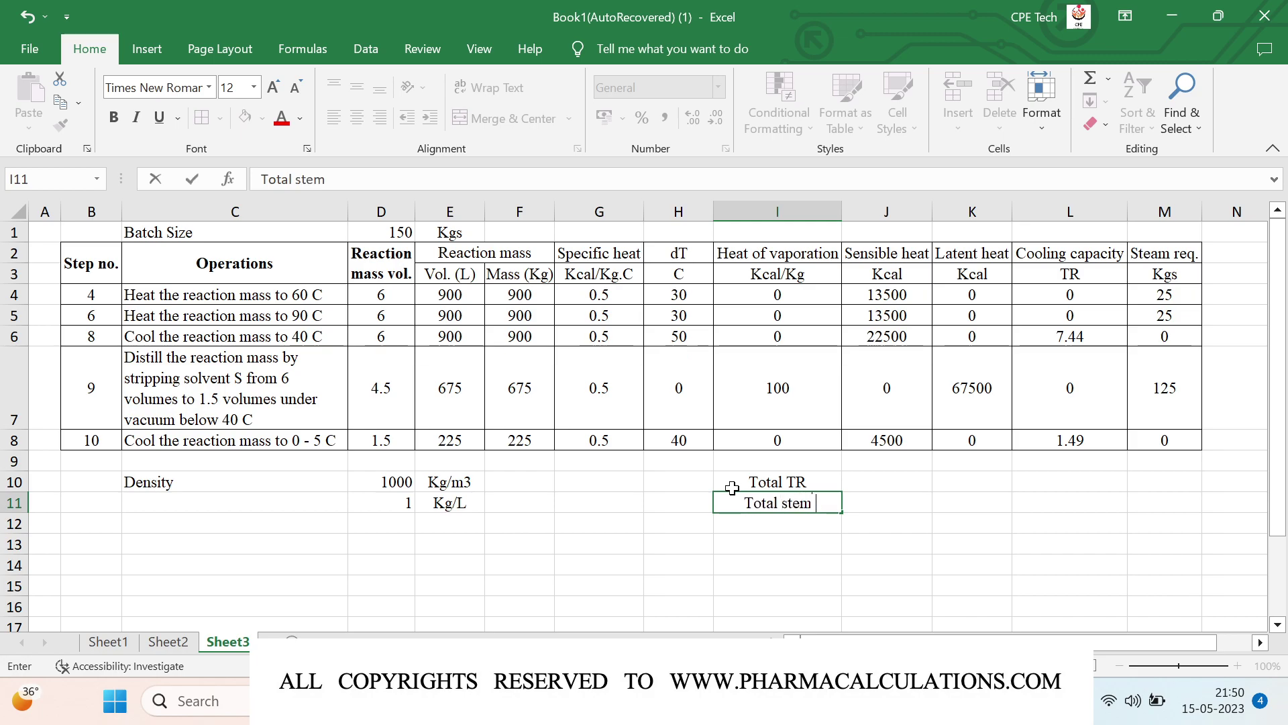
pyautogui.press('BackSpace')
pyautogui.write('m req.')
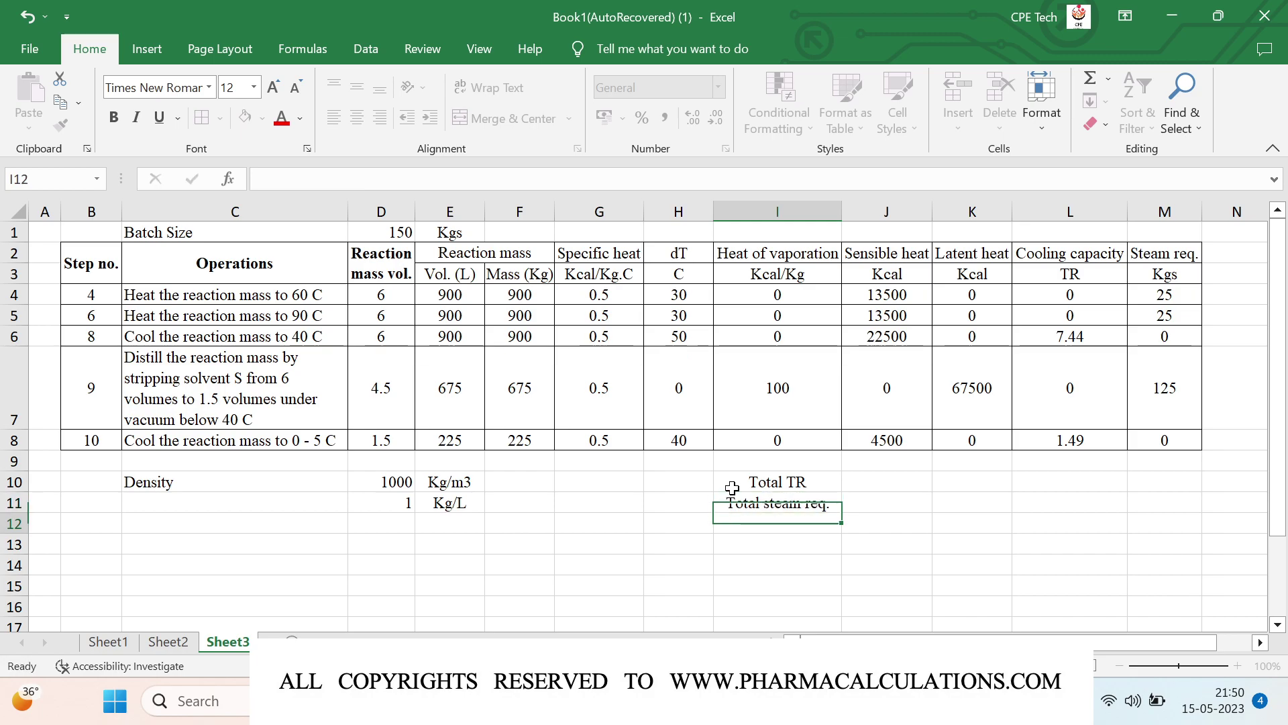
pyautogui.press('Return')
# Sum the cooling capacities of all steps in J10 with =SUM(L4:L8).
pyautogui.press('Up')
pyautogui.press('Up')
pyautogui.press('Right')
pyautogui.write('=')
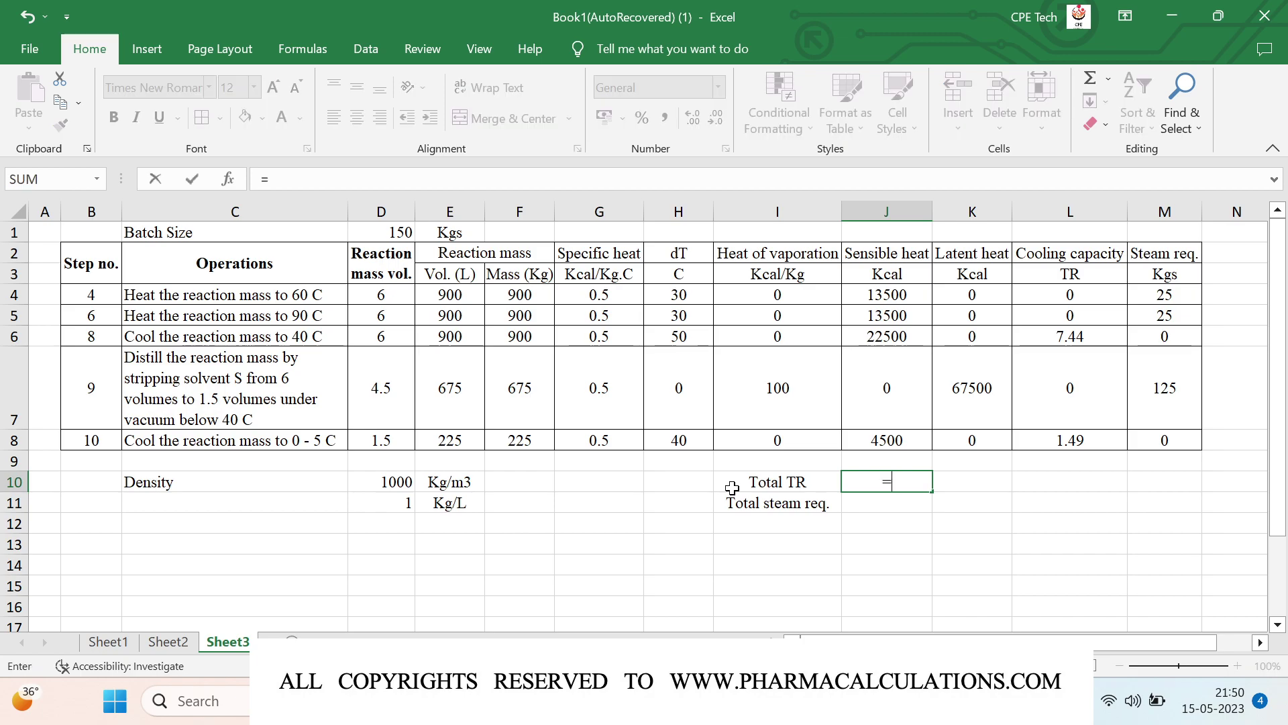
pyautogui.write('sum(')
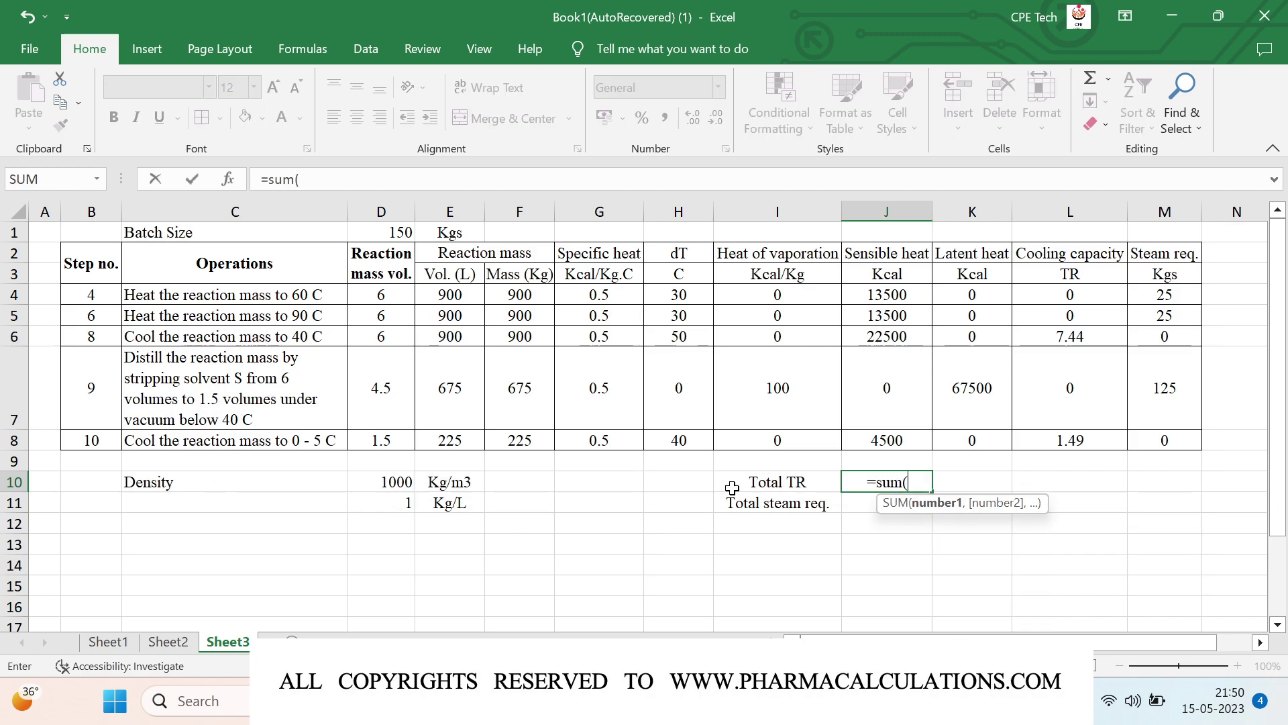
pyautogui.click(1052, 295)
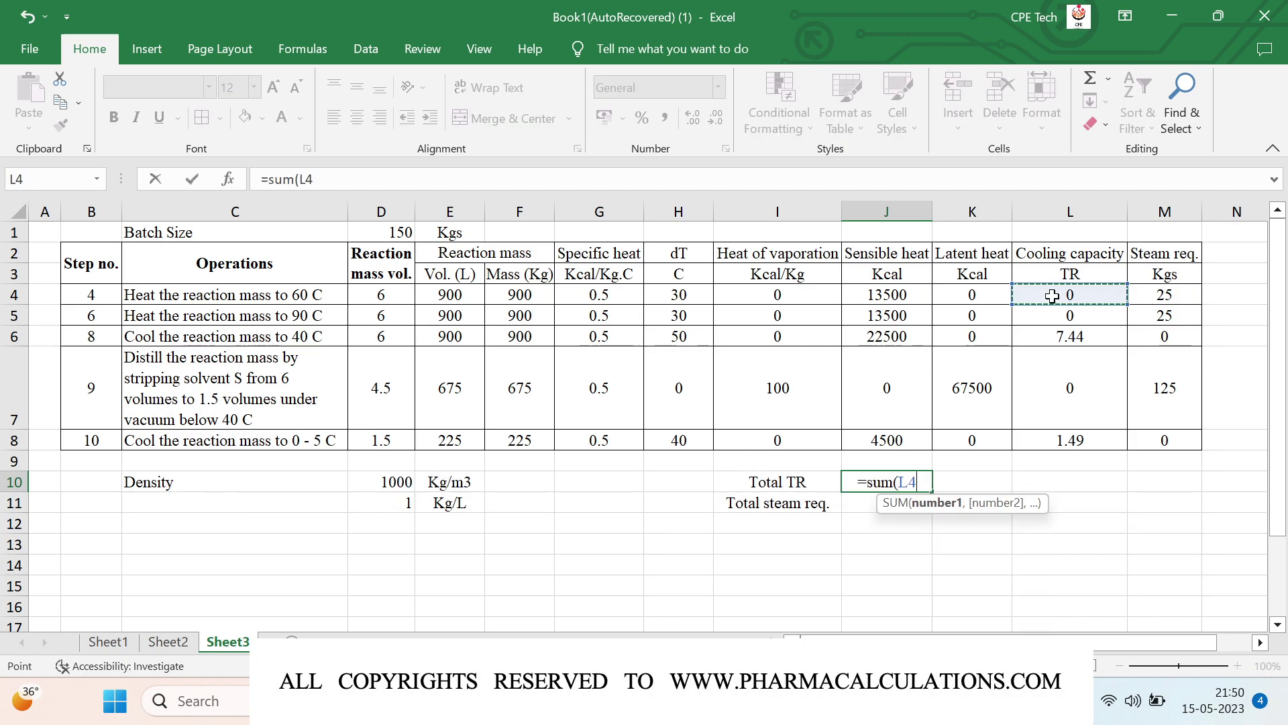
pyautogui.hotkey('ctrl', 'shift', 'Down')
pyautogui.write(')')
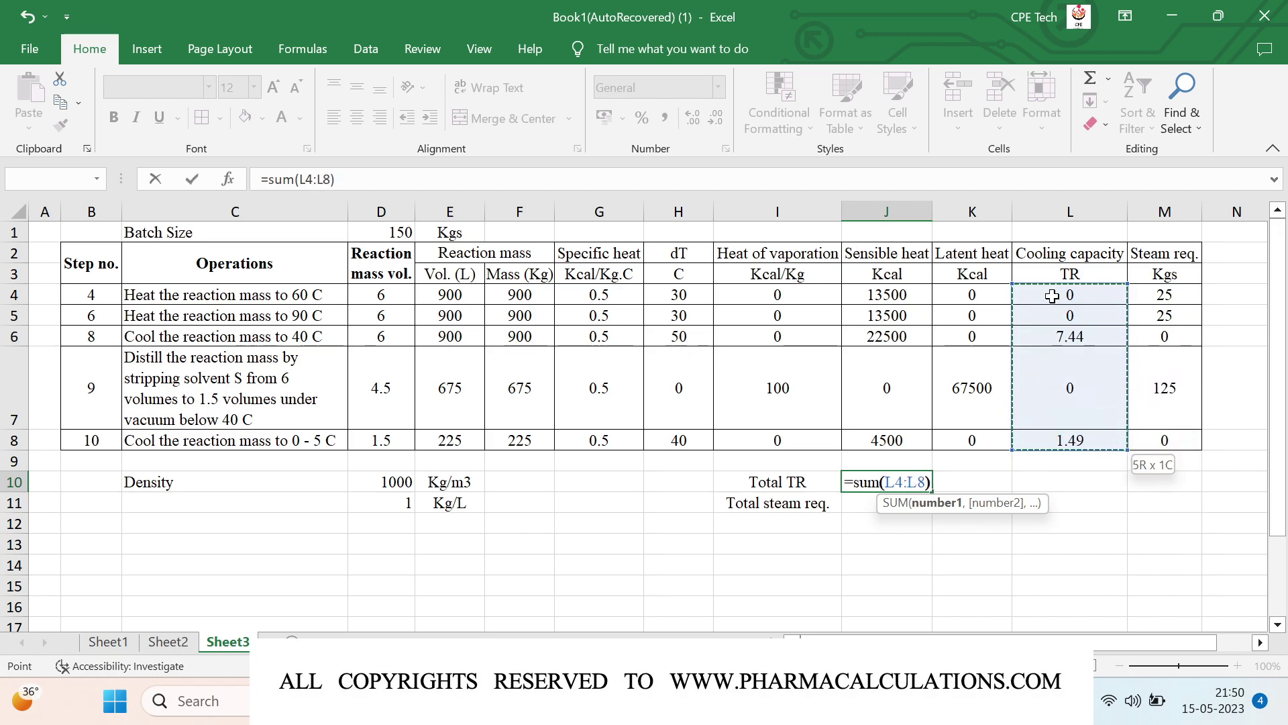
pyautogui.press('Return')
# Reduce the total TR in J10 to two decimal places.
pyautogui.press('Up')
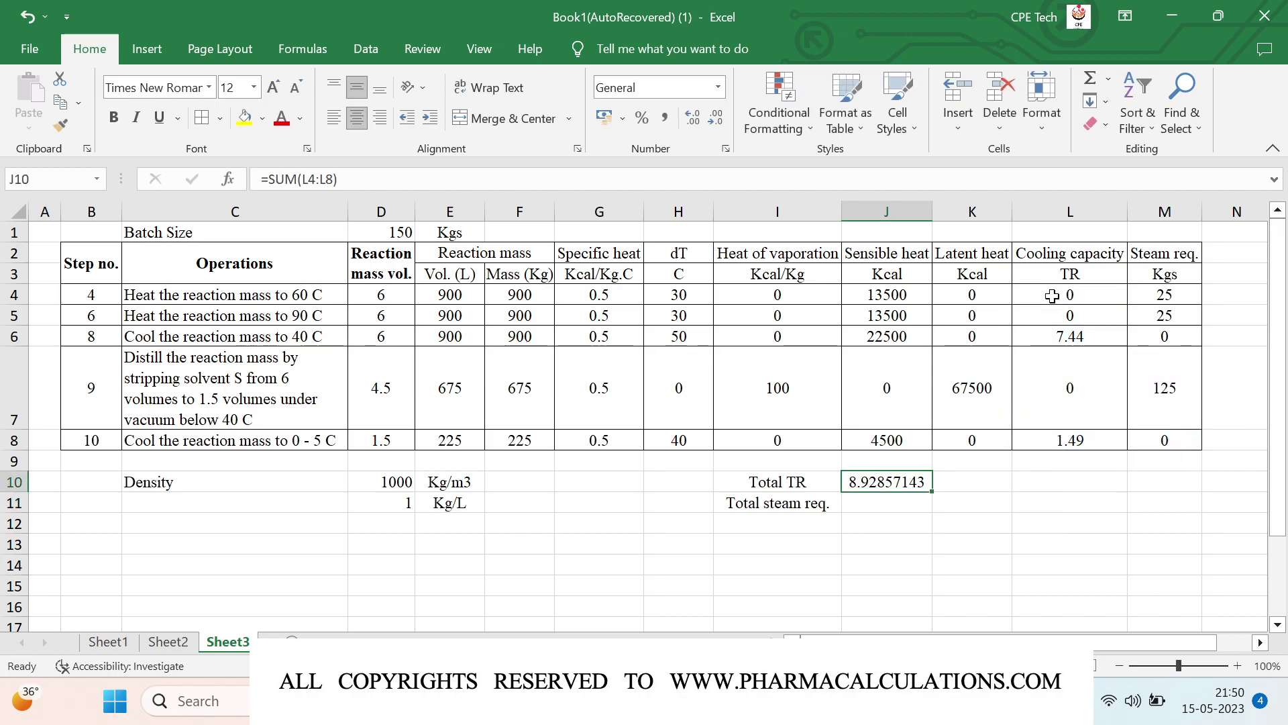
pyautogui.click(717, 120)
pyautogui.click(717, 120)
pyautogui.click(716, 119)
pyautogui.click(717, 119)
pyautogui.click(716, 120)
pyautogui.click(716, 120)
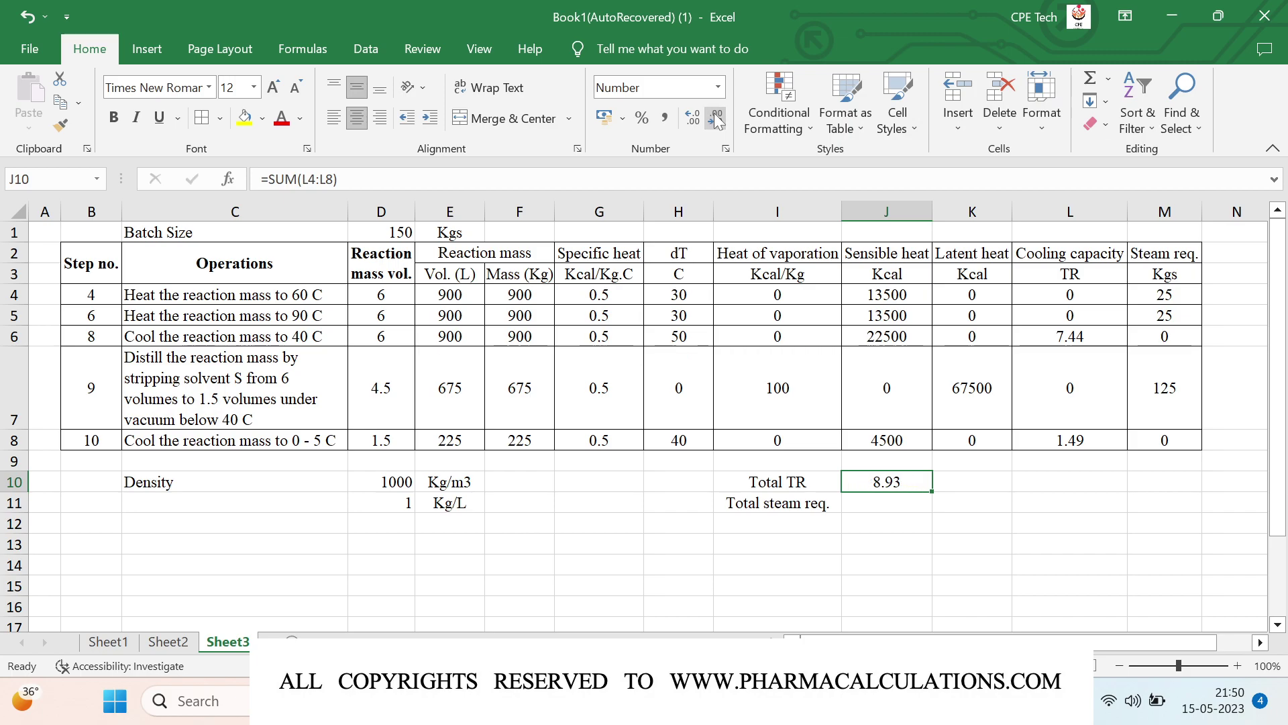
# Sum the steam requirements of all steps in J11 with =SUM(M4:M8).
pyautogui.press('Down')
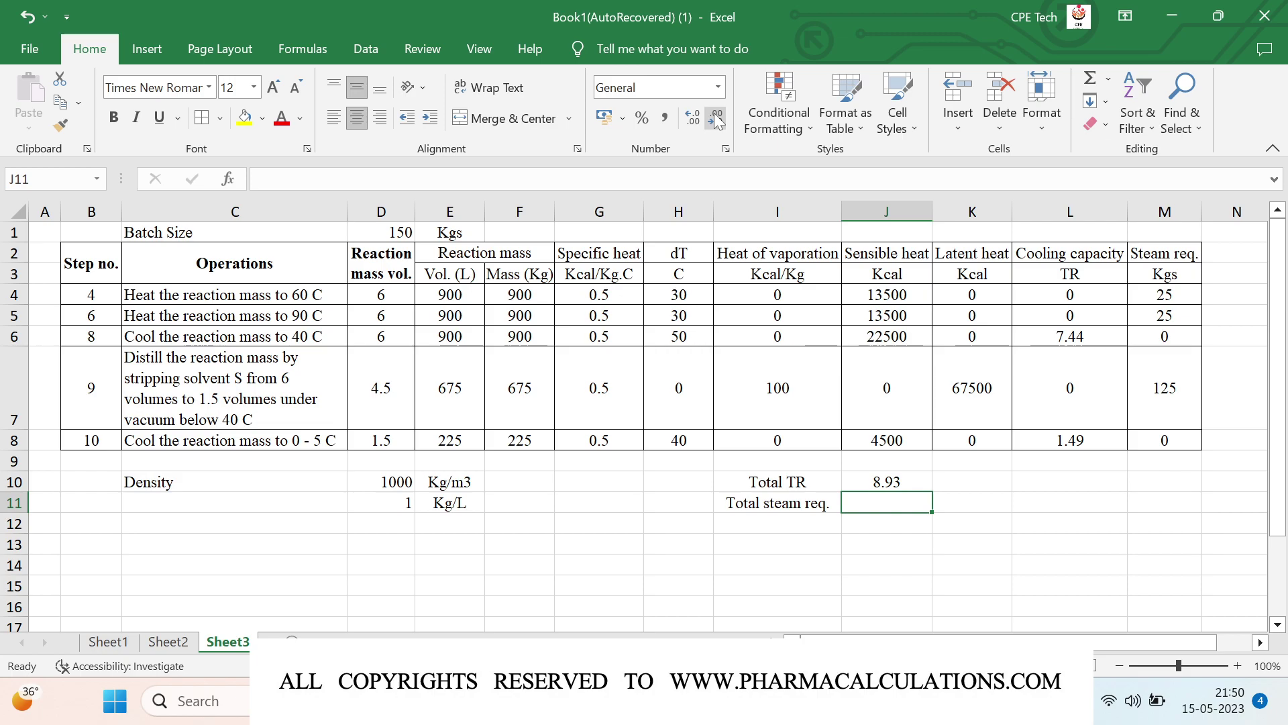
pyautogui.write('=sum(')
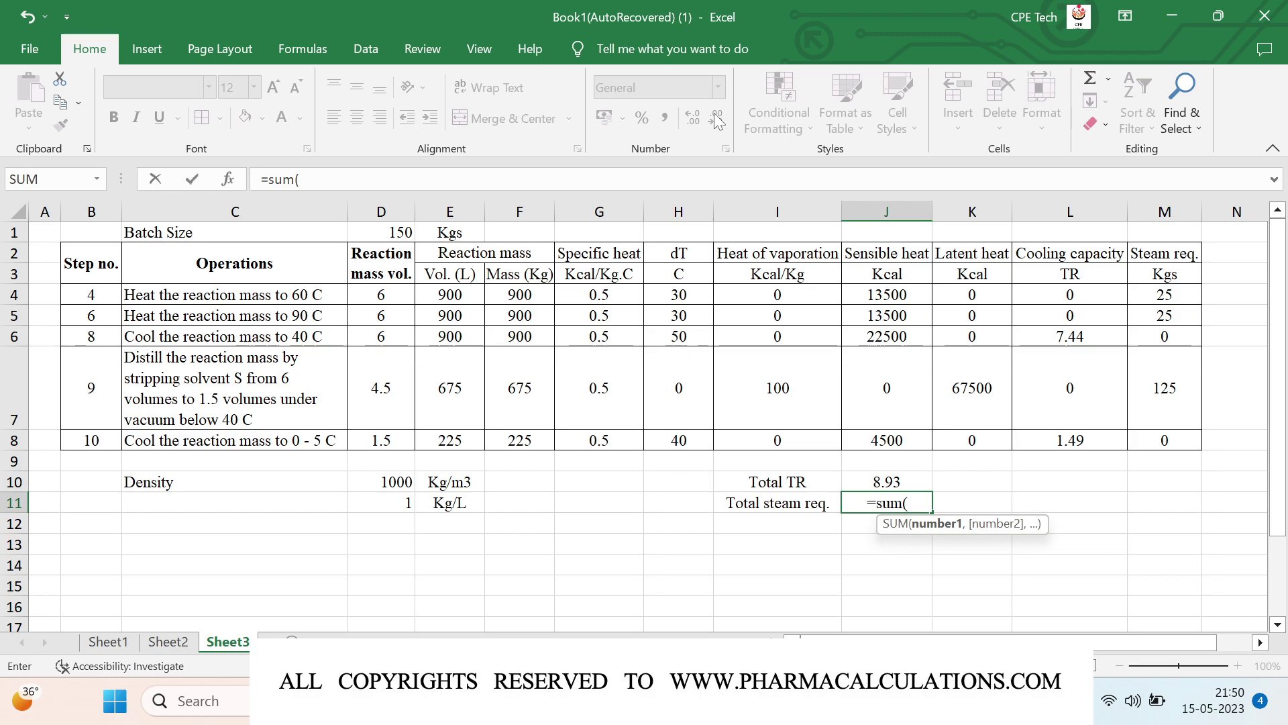
pyautogui.click(1159, 290)
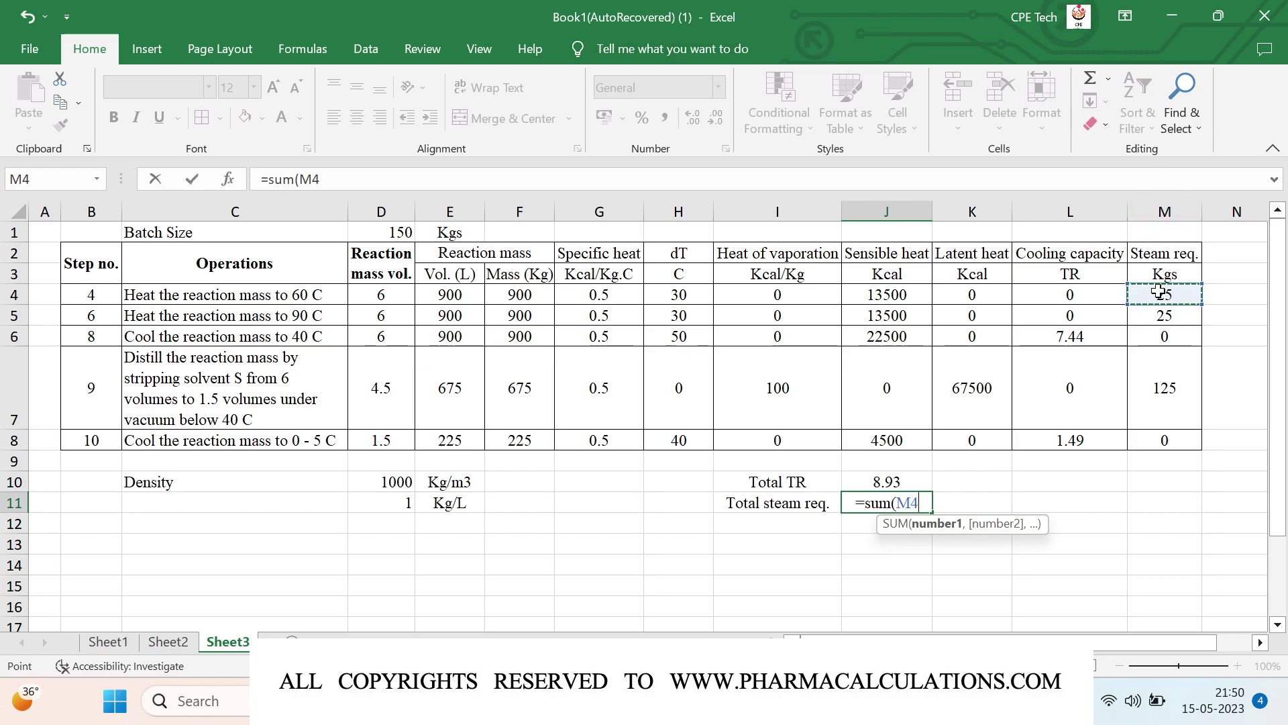
pyautogui.hotkey('shift', 'Down')
pyautogui.hotkey('shift', 'Down')
pyautogui.hotkey('shift', 'Down')
pyautogui.hotkey('shift', 'Down')
pyautogui.write(')')
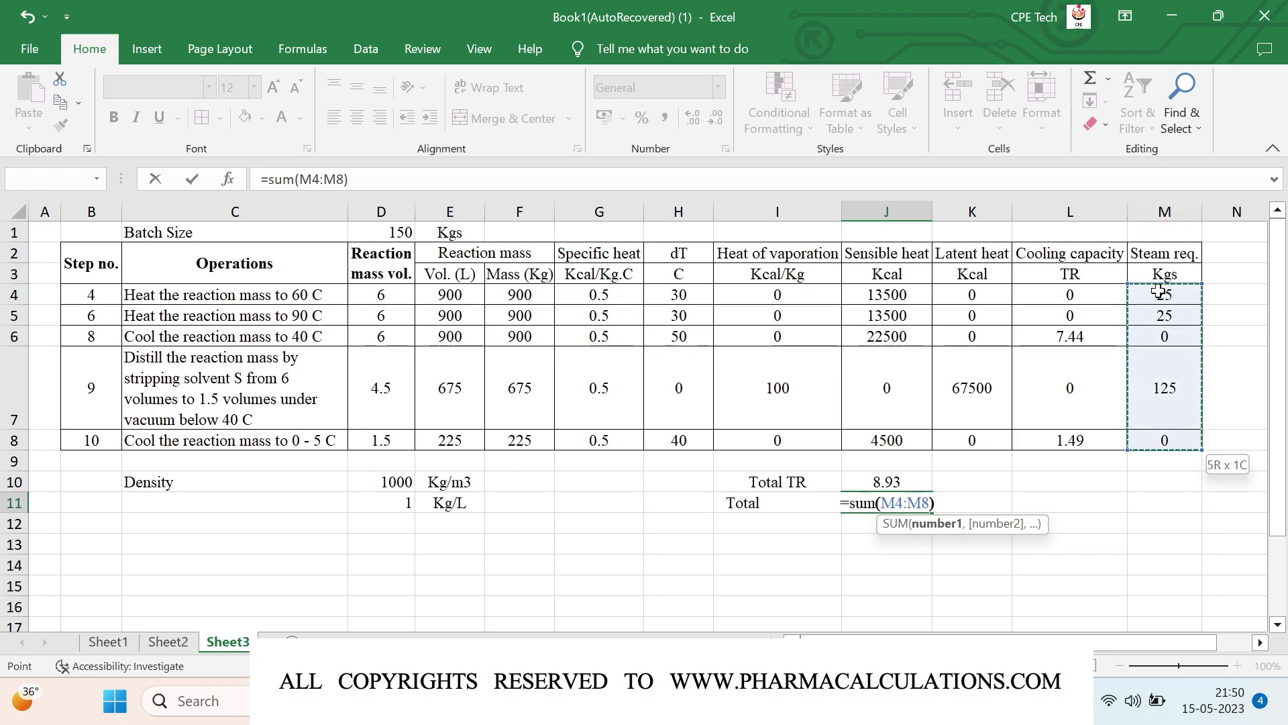
pyautogui.press('Return')
pyautogui.press('Up')
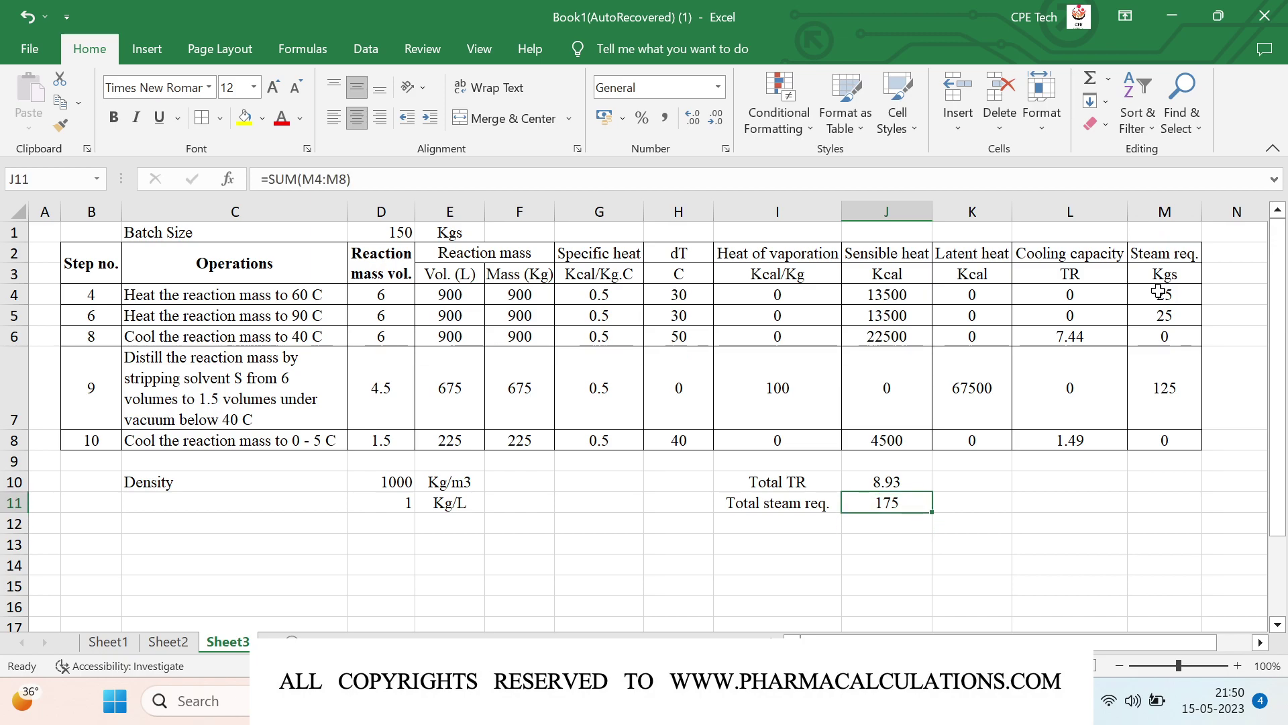
# Add the units beside the totals: "Kgs" in K11 for steam and "TR" in K10 for cooling.
pyautogui.press('Right')
pyautogui.write('Kgs')
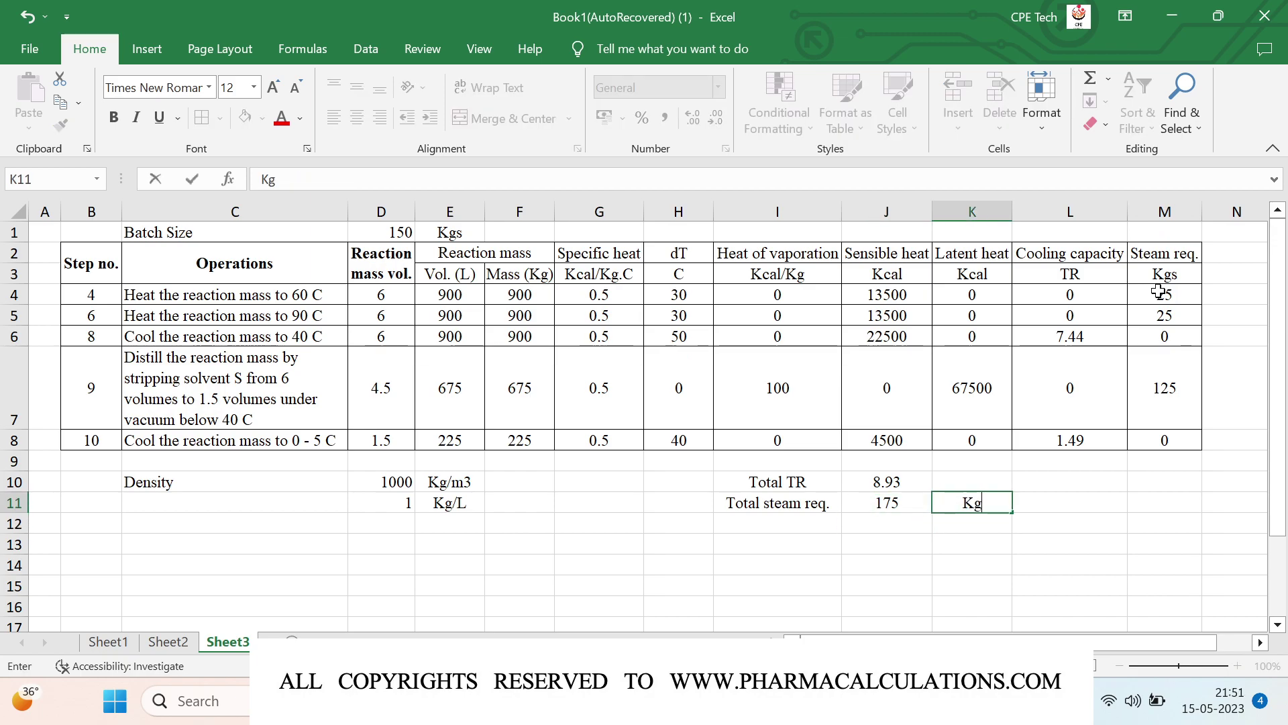
pyautogui.press('Return')
pyautogui.press('Up')
pyautogui.press('Up')
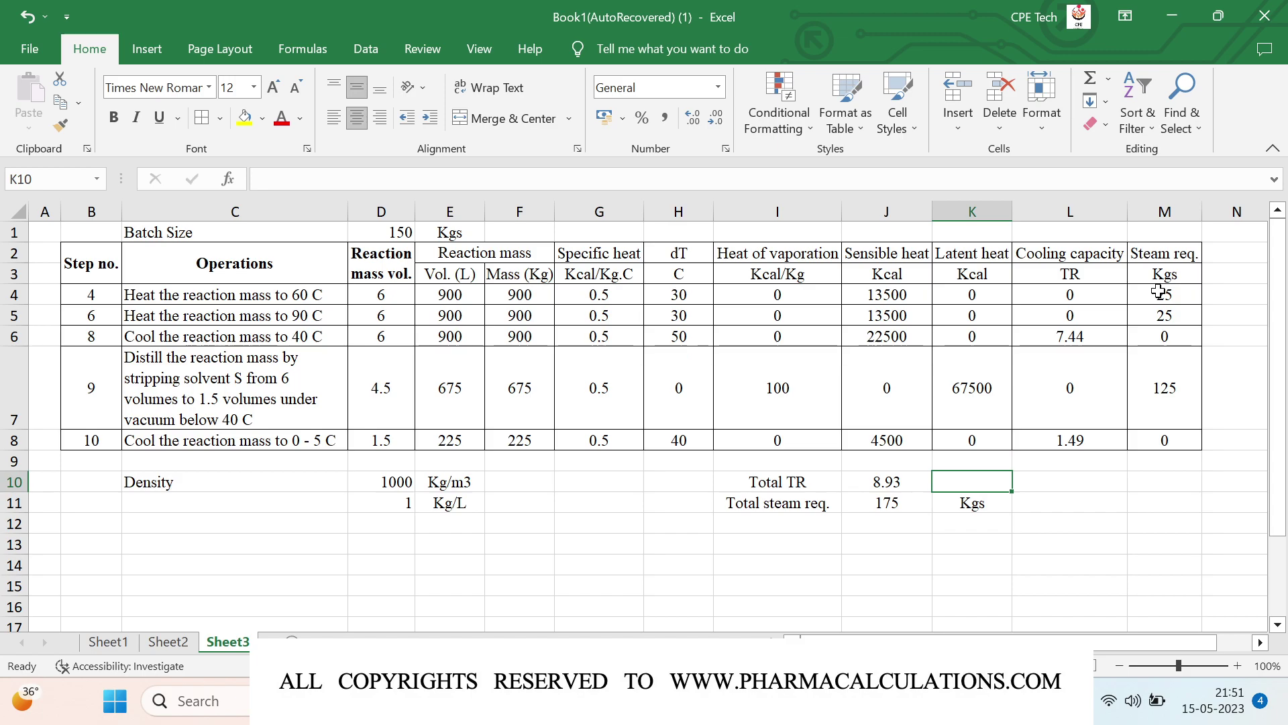
pyautogui.write('TR')
pyautogui.press('Return')
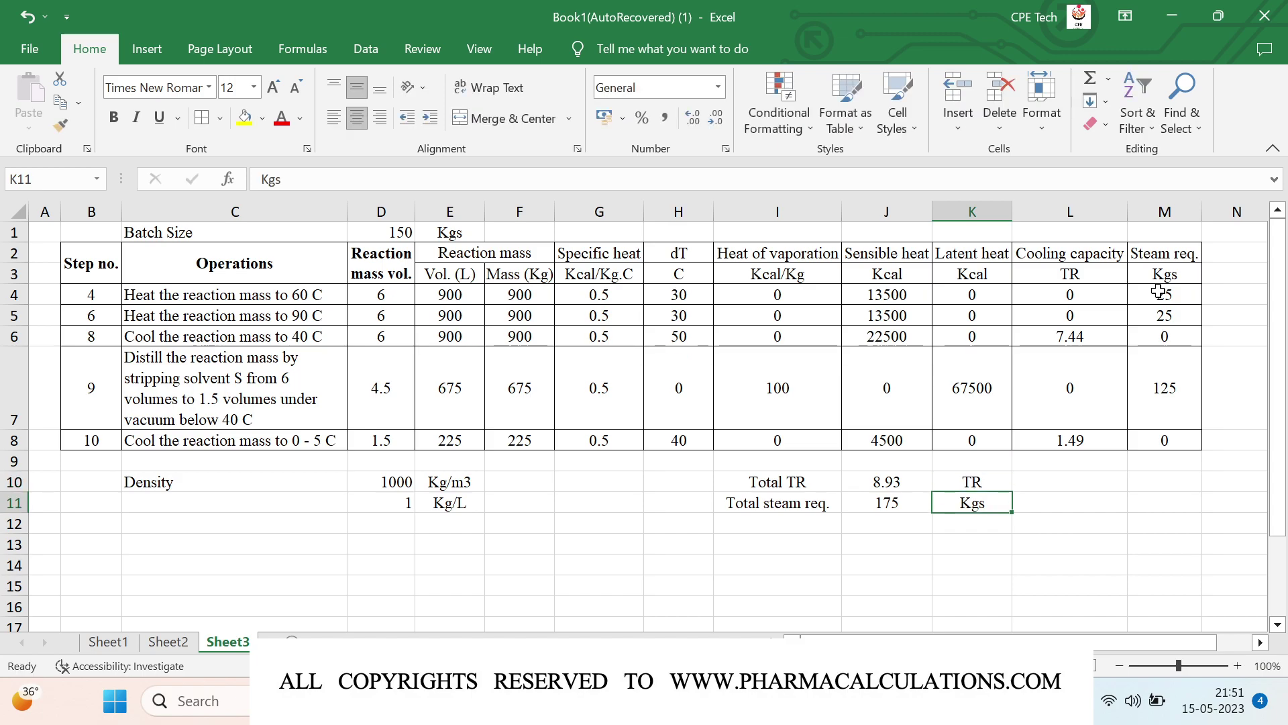